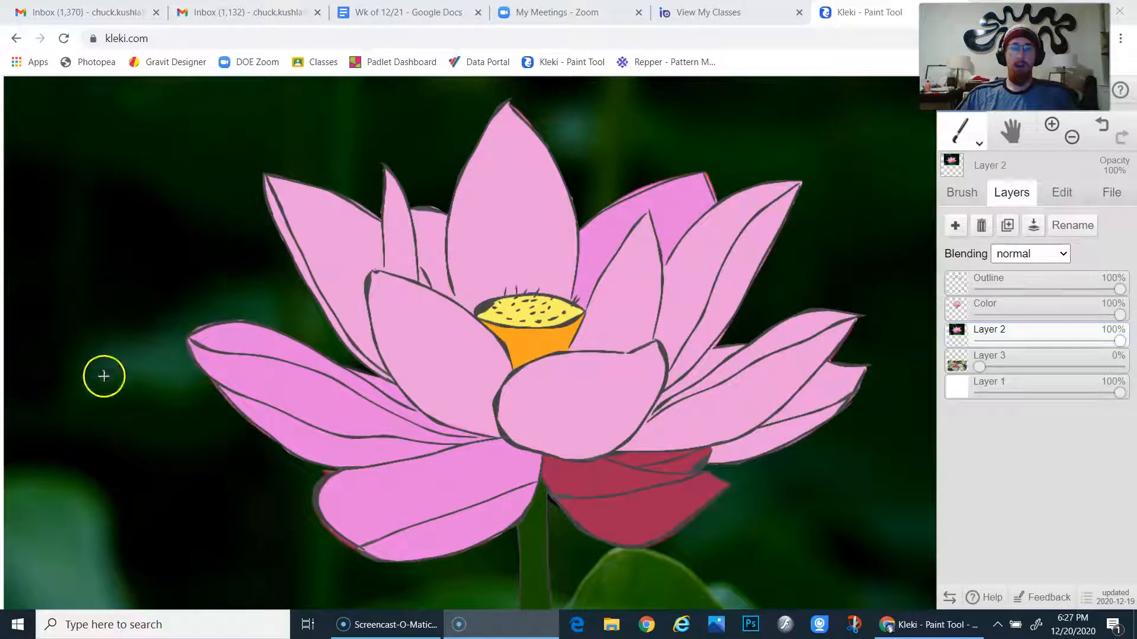
Fade the Color layer out to compare it with the photo beneath and restore its opacity to 100%
{"action": "left_click_drag", "start_coordinate": [1121, 316], "coordinate": [928, 338]}
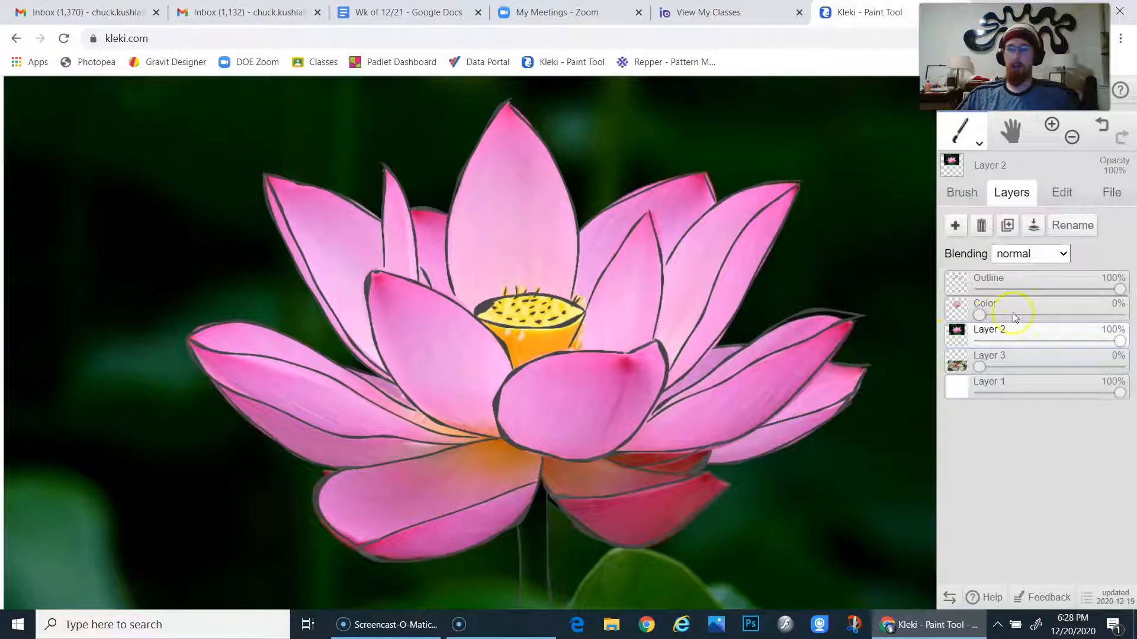
{"action": "left_click_drag", "start_coordinate": [980, 314], "coordinate": [1135, 319]}
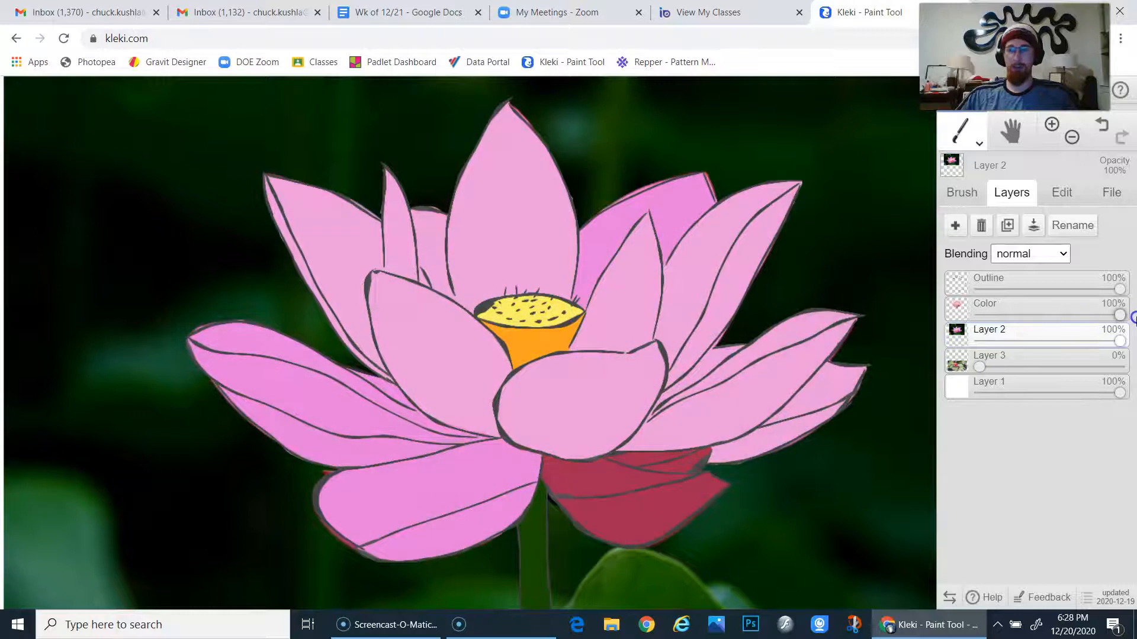
Add a new layer and place it between the Outline and Color layers
{"action": "left_click", "coordinate": [957, 228]}
{"action": "left_click_drag", "start_coordinate": [983, 330], "coordinate": [985, 309]}
{"action": "double_click", "coordinate": [985, 307]}
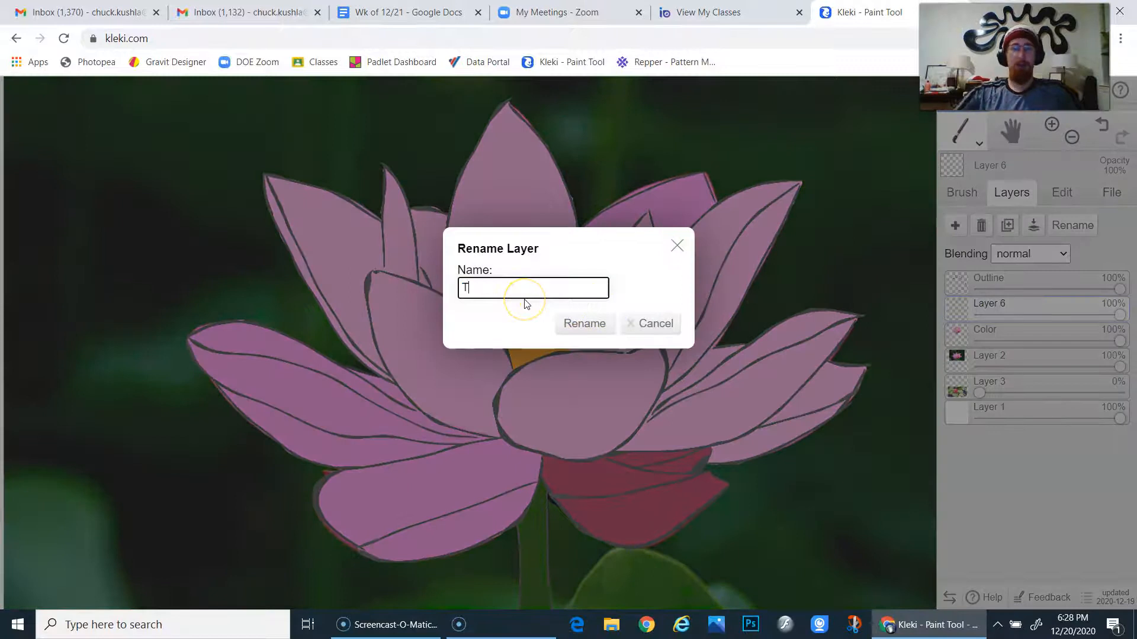
{"action": "type", "text": "Texture"}
{"action": "left_click", "coordinate": [575, 323]}
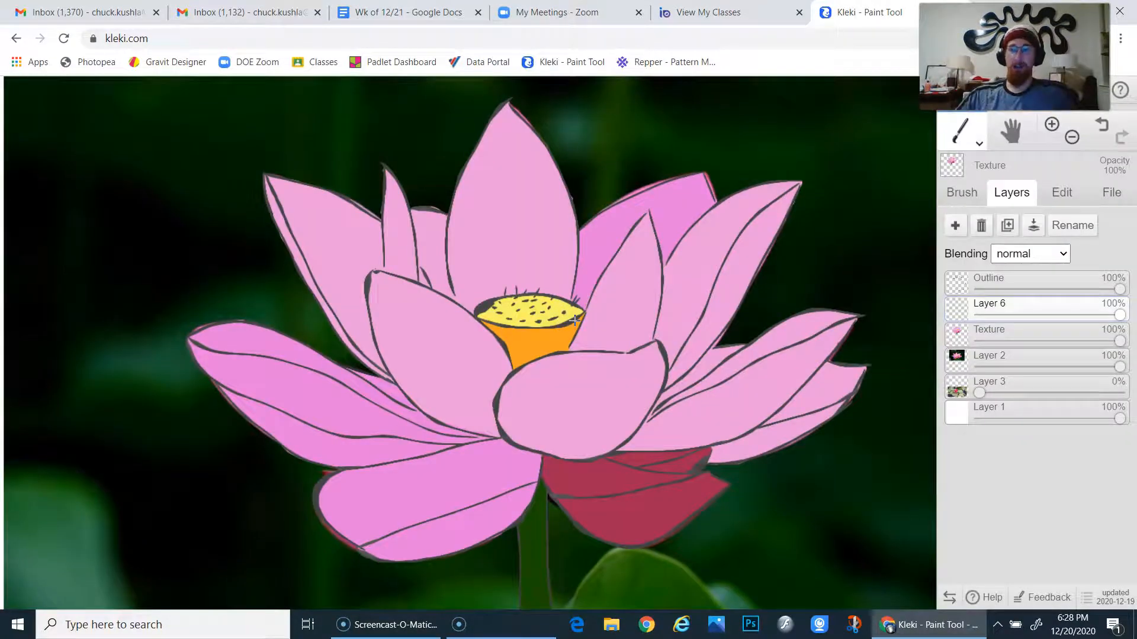
{"action": "key", "text": "ctrl+z"}
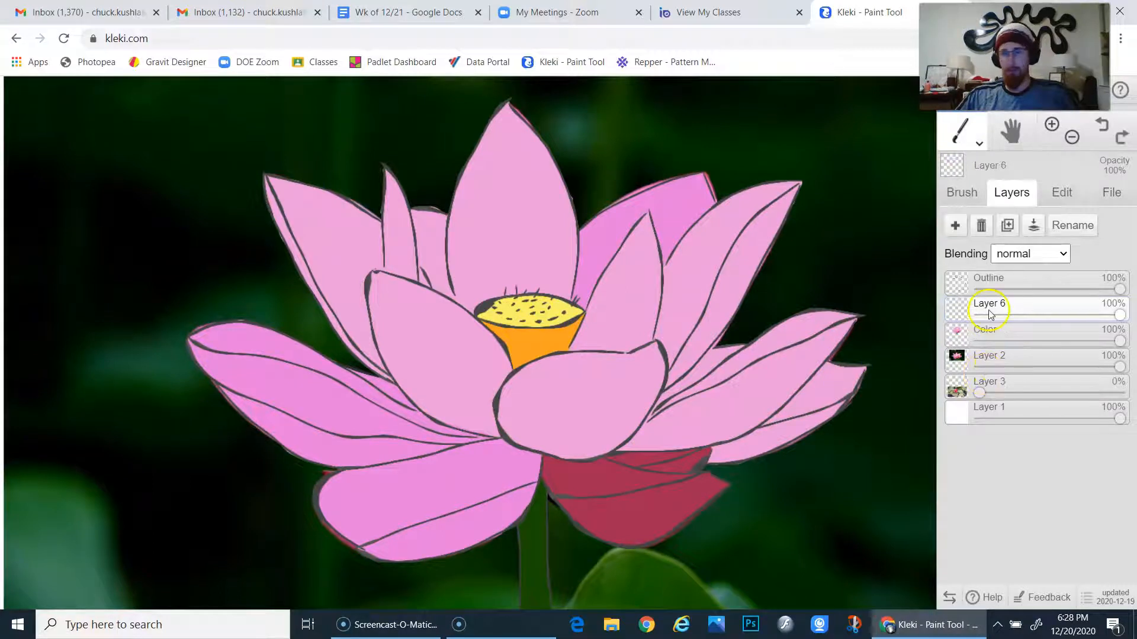
Rename the new layer above the Color layer as Texture
{"action": "double_click", "coordinate": [988, 305]}
{"action": "type", "text": "Texture"}
{"action": "key", "text": "Return"}
Review the order of the Outline, Texture, Color and photo layers and check their opacity settings
{"action": "left_click", "coordinate": [1022, 328]}
{"action": "left_click", "coordinate": [1022, 307]}
{"action": "left_click", "coordinate": [1015, 290]}
{"action": "left_click", "coordinate": [1018, 307]}
{"action": "left_click", "coordinate": [1016, 289]}
{"action": "left_click", "coordinate": [1014, 329]}
{"action": "left_click", "coordinate": [1014, 357]}
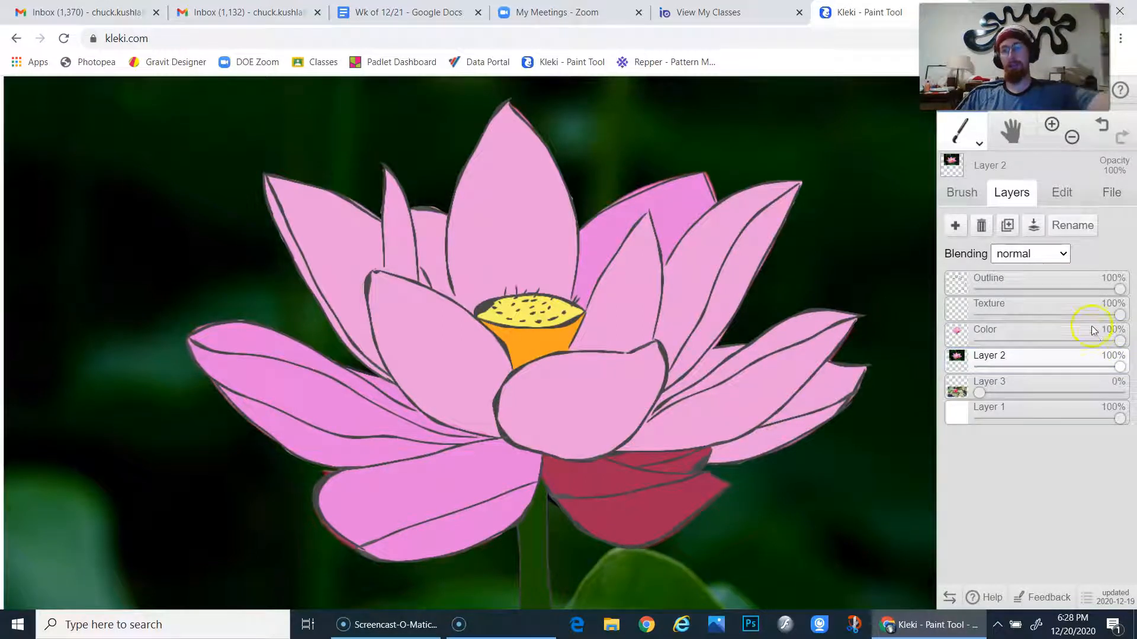
{"action": "mouse_move", "coordinate": [1118, 286]}
{"action": "left_mouse_down"}
{"action": "mouse_move", "coordinate": [913, 285]}
{"action": "mouse_move", "coordinate": [1134, 286]}
{"action": "mouse_move", "coordinate": [792, 298]}
{"action": "mouse_move", "coordinate": [1125, 286]}
{"action": "left_mouse_up"}
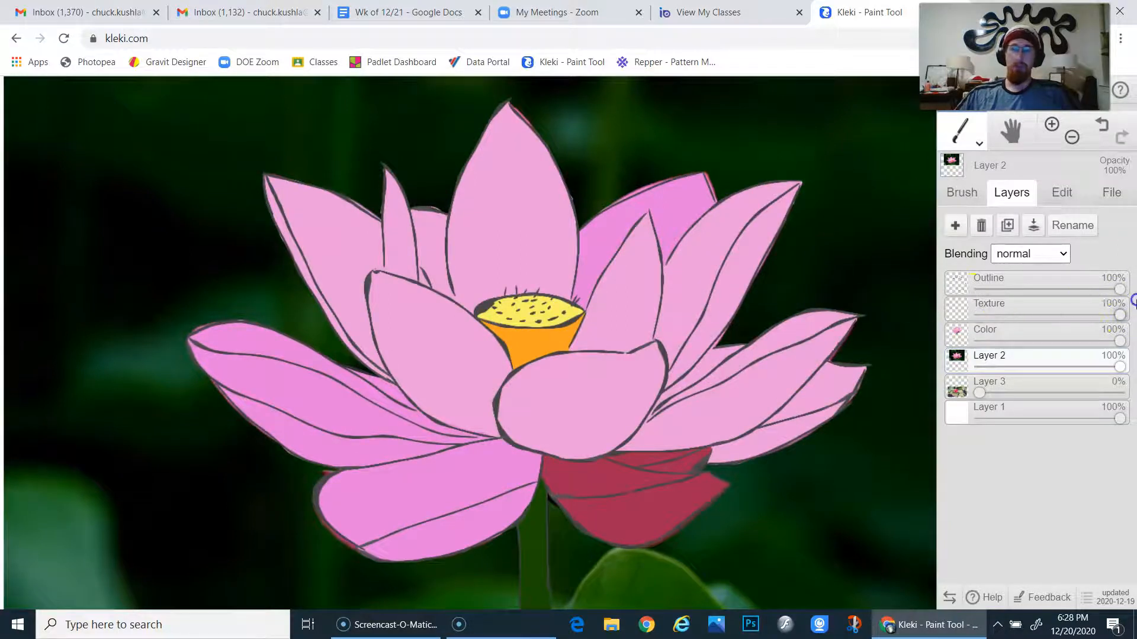
{"action": "mouse_move", "coordinate": [1118, 345]}
{"action": "left_mouse_down"}
{"action": "mouse_move", "coordinate": [1012, 356]}
{"action": "mouse_move", "coordinate": [1132, 339]}
{"action": "left_mouse_up"}
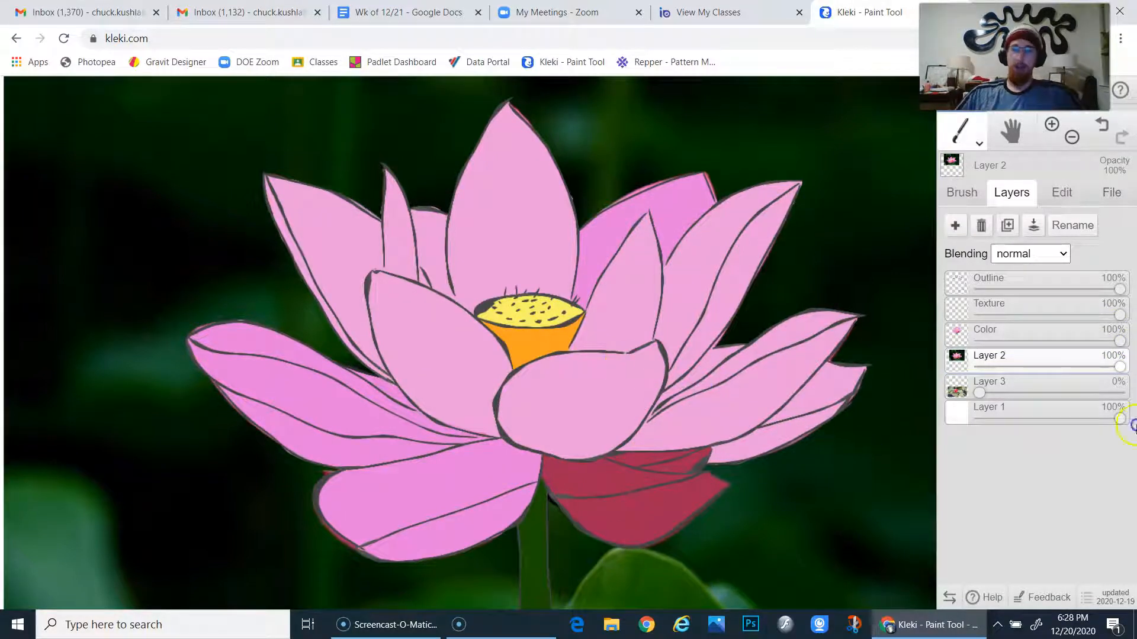
On the Texture layer, sample the flat pink of the top petal and stamp a size 200 swatch on the background's upper-left area
{"action": "left_click", "coordinate": [1039, 302]}
{"action": "left_click", "coordinate": [1031, 287]}
{"action": "left_click", "coordinate": [1028, 307]}
{"action": "right_click", "coordinate": [493, 231]}
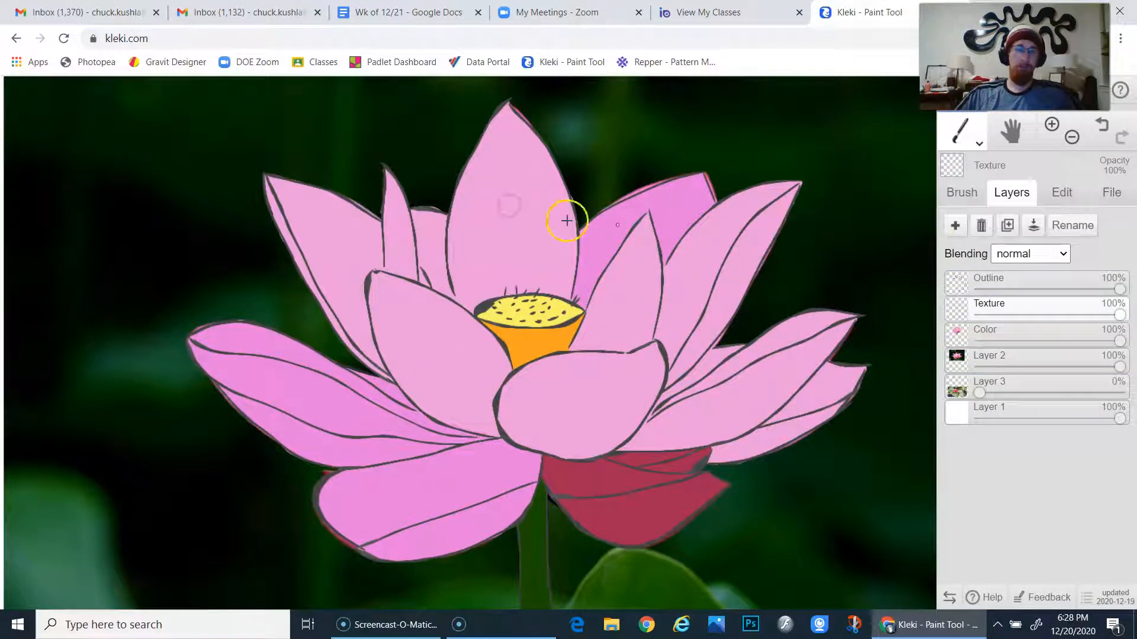
{"action": "left_click", "coordinate": [966, 194]}
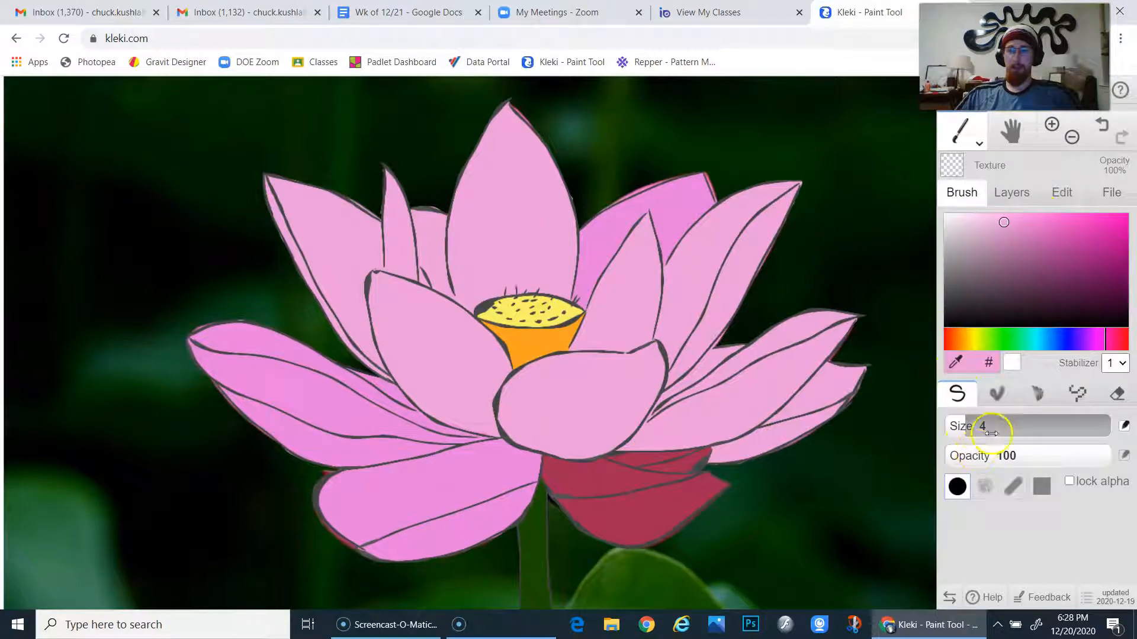
{"action": "left_click_drag", "start_coordinate": [990, 433], "coordinate": [1113, 428]}
{"action": "left_click", "coordinate": [102, 193]}
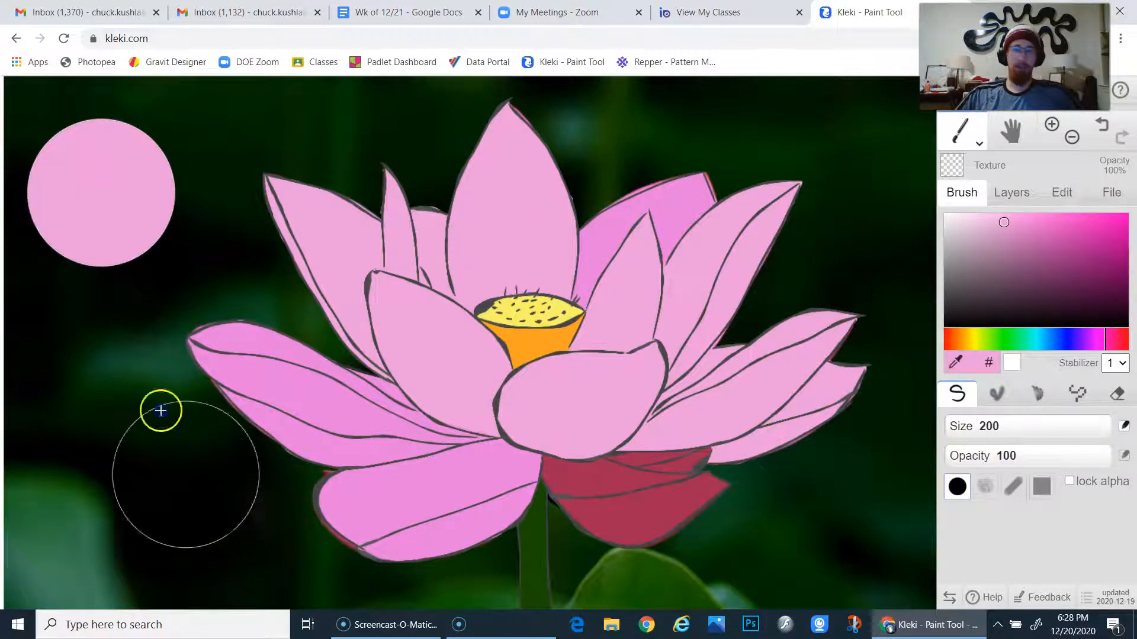
Sample the green of the leaf below the flower and stamp a size 200 swatch beneath the pink one
{"action": "left_click", "coordinate": [1008, 185]}
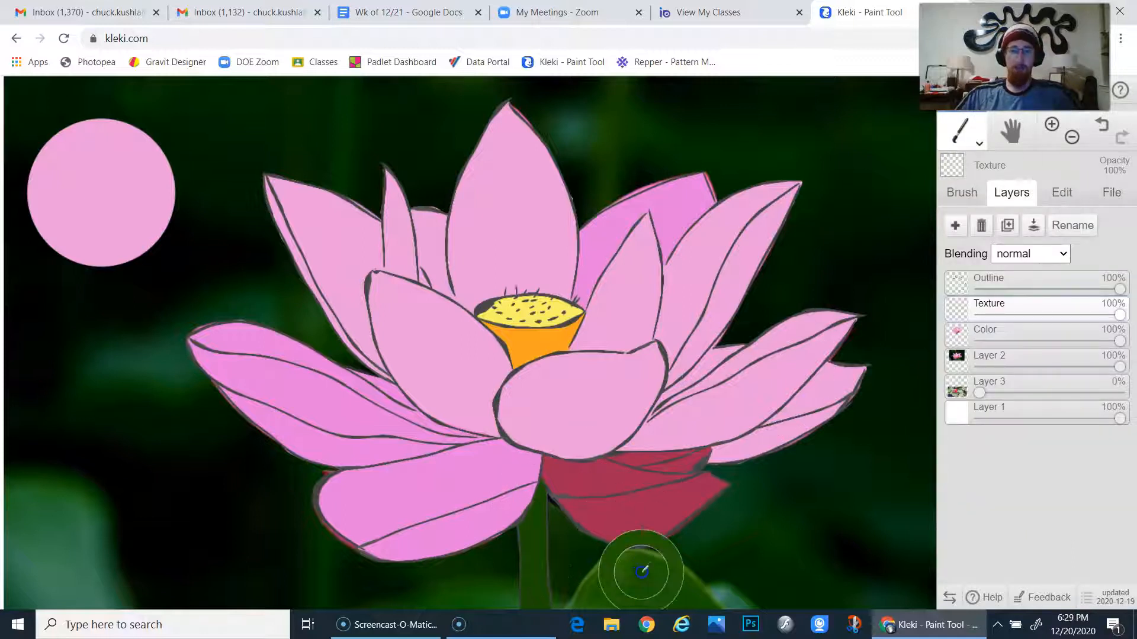
{"action": "left_click", "coordinate": [82, 375]}
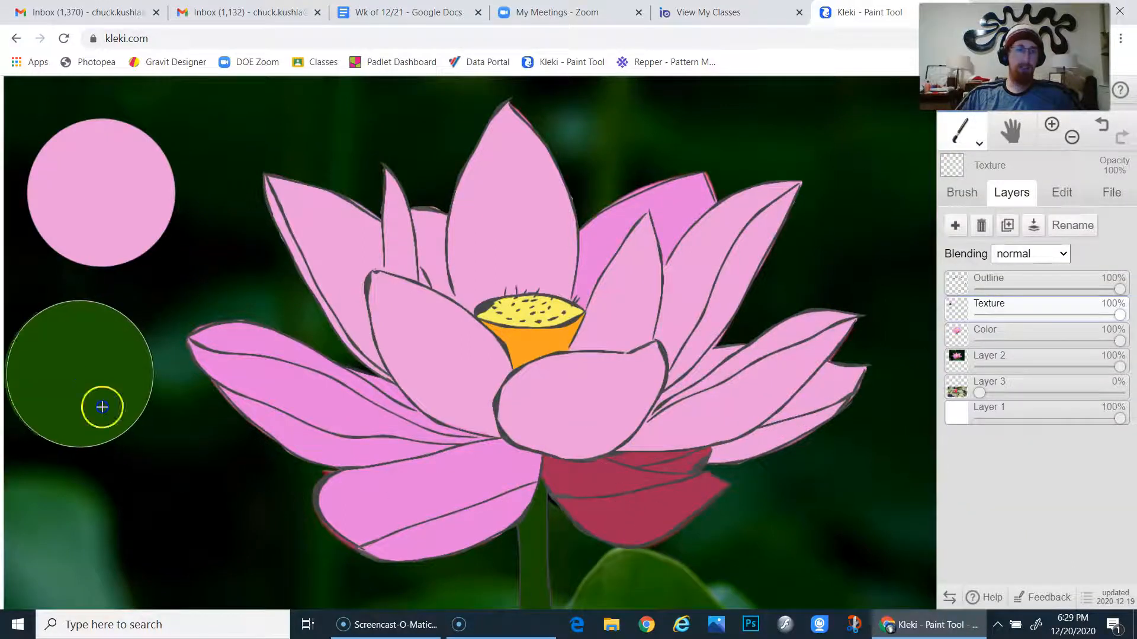
{"action": "left_click", "coordinate": [961, 193]}
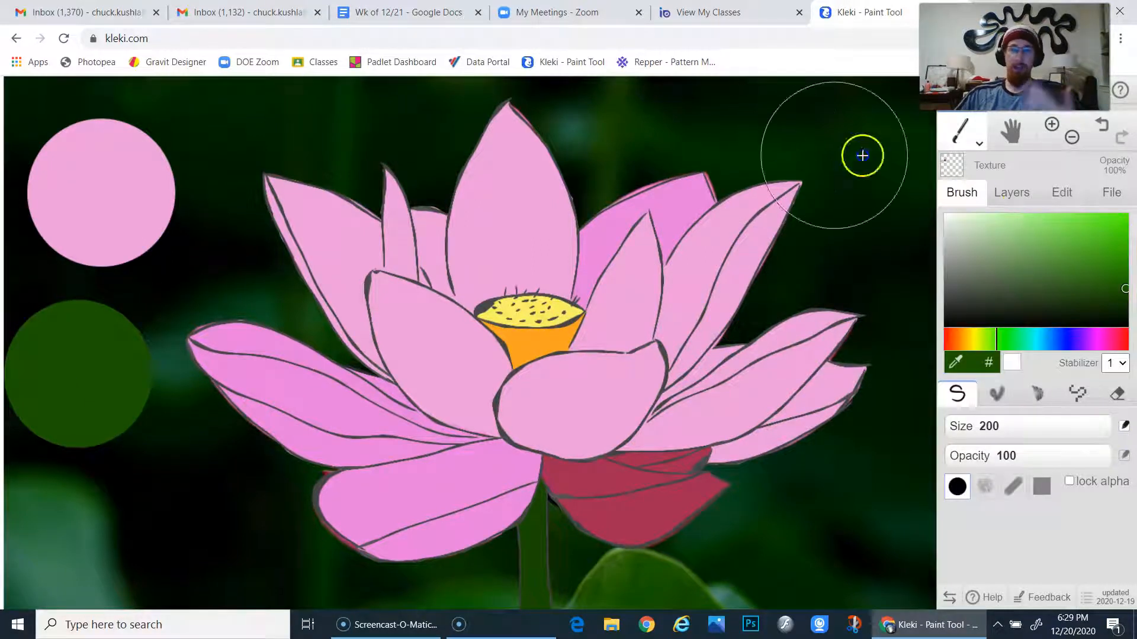
Keep the Texture layer active and set the Color layer's opacity to 0% to reveal the photo
{"action": "left_click", "coordinate": [1016, 193]}
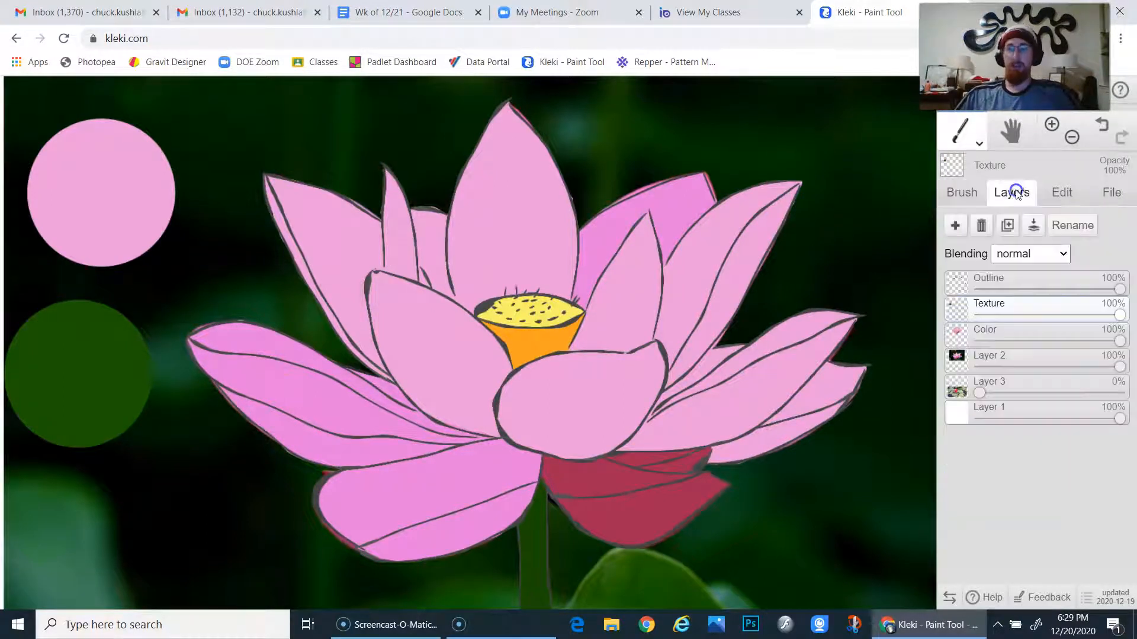
{"action": "left_click", "coordinate": [1053, 309]}
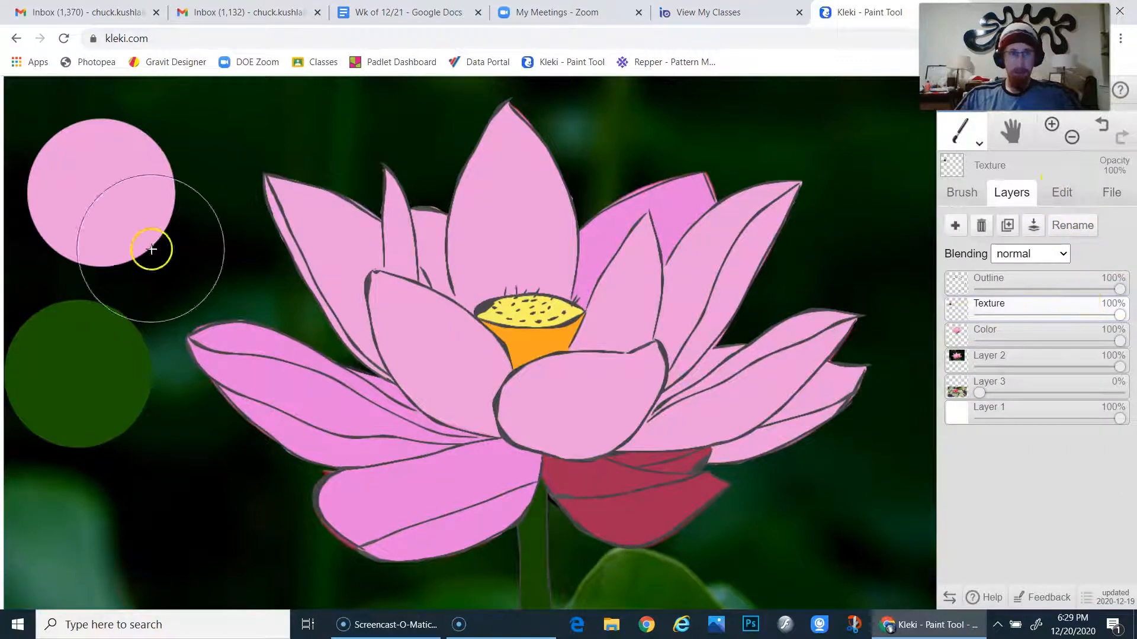
{"action": "left_click_drag", "start_coordinate": [1116, 315], "coordinate": [979, 341]}
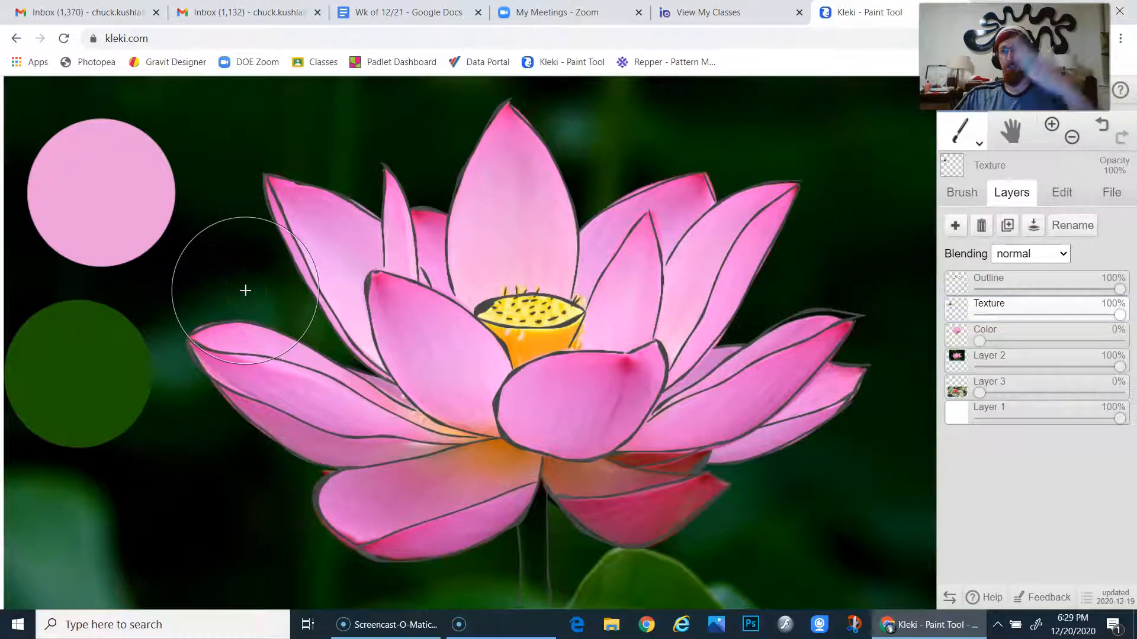
Sample the light pink from the photo's top petal as the brush color
{"action": "mouse_move", "coordinate": [245, 291]}
{"action": "left_mouse_down"}
{"action": "mouse_move", "coordinate": [260, 221]}
{"action": "mouse_move", "coordinate": [281, 196]}
{"action": "mouse_move", "coordinate": [368, 288]}
{"action": "mouse_move", "coordinate": [285, 180]}
{"action": "mouse_move", "coordinate": [402, 309]}
{"action": "mouse_move", "coordinate": [320, 241]}
{"action": "mouse_move", "coordinate": [433, 242]}
{"action": "mouse_move", "coordinate": [490, 226]}
{"action": "mouse_move", "coordinate": [532, 244]}
{"action": "mouse_move", "coordinate": [516, 205]}
{"action": "left_mouse_up"}
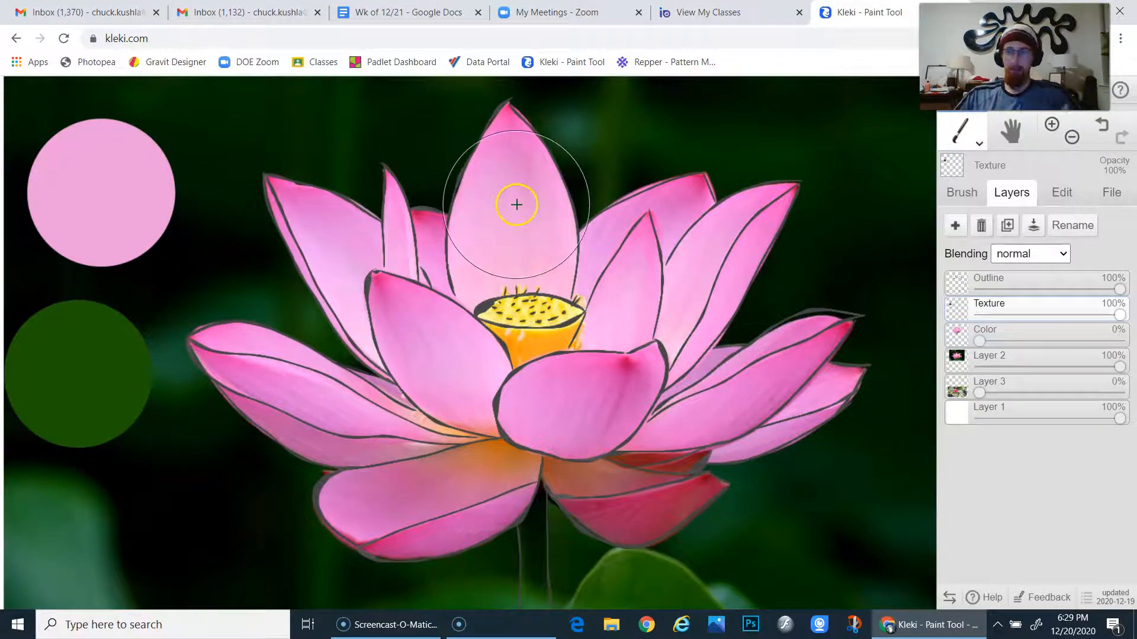
{"action": "right_click", "coordinate": [514, 213]}
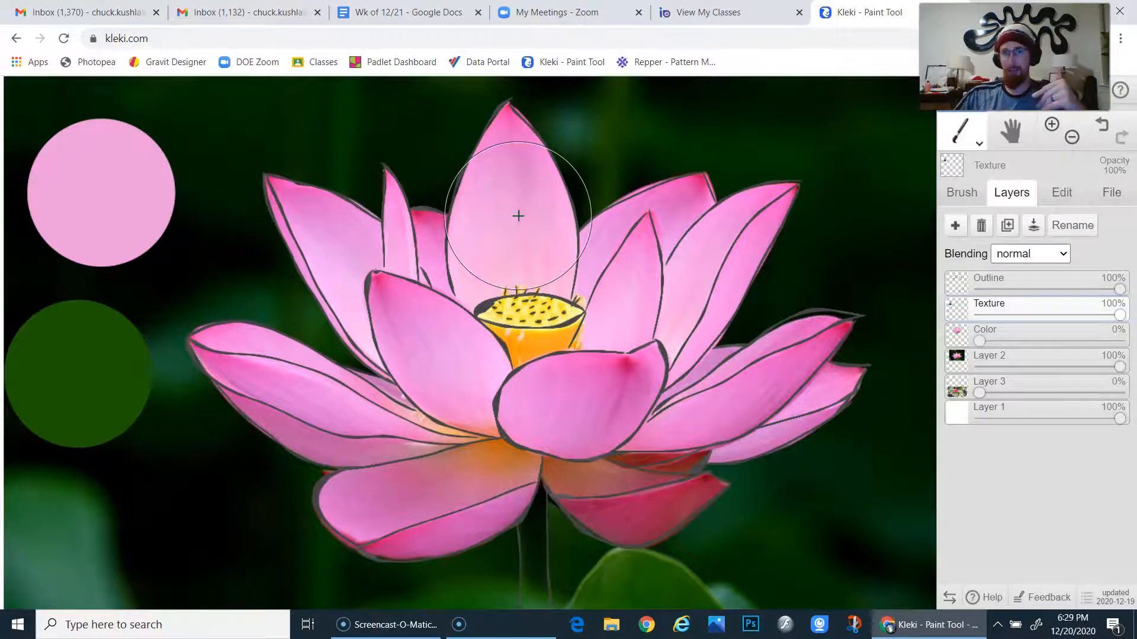
{"action": "left_click", "coordinate": [966, 198]}
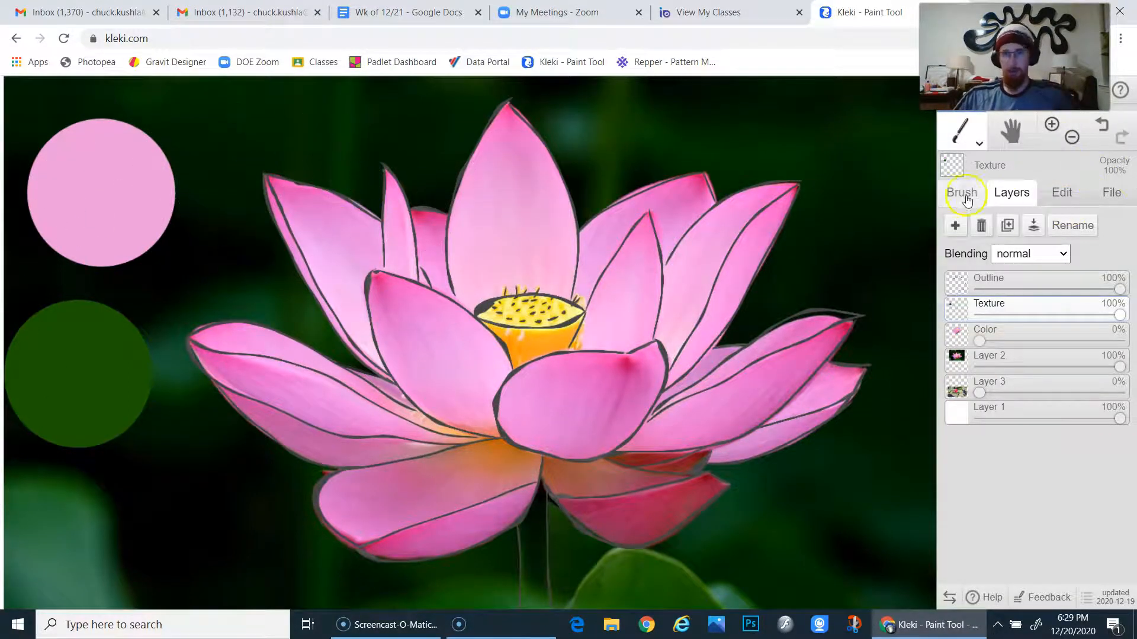
{"action": "mouse_move", "coordinate": [582, 229]}
{"action": "left_mouse_down"}
{"action": "mouse_move", "coordinate": [515, 235]}
{"action": "mouse_move", "coordinate": [634, 357]}
{"action": "mouse_move", "coordinate": [640, 326]}
{"action": "mouse_move", "coordinate": [604, 330]}
{"action": "mouse_move", "coordinate": [671, 325]}
{"action": "mouse_move", "coordinate": [607, 329]}
{"action": "mouse_move", "coordinate": [597, 358]}
{"action": "mouse_move", "coordinate": [659, 344]}
{"action": "mouse_move", "coordinate": [583, 359]}
{"action": "mouse_move", "coordinate": [608, 344]}
{"action": "mouse_move", "coordinate": [567, 346]}
{"action": "mouse_move", "coordinate": [606, 347]}
{"action": "mouse_move", "coordinate": [656, 213]}
{"action": "left_mouse_up"}
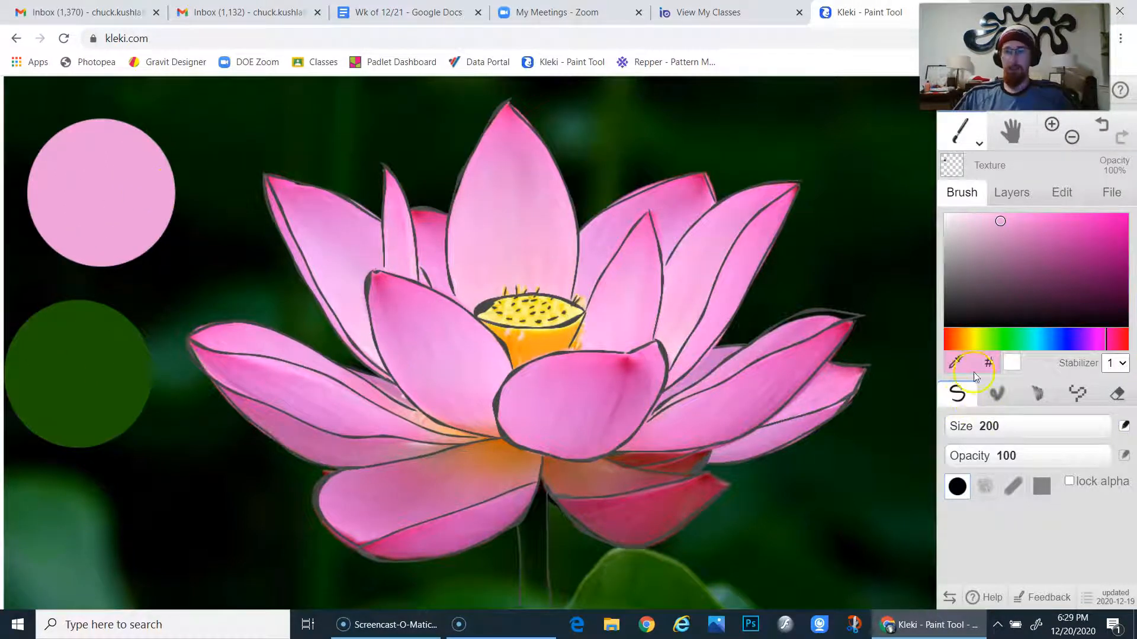
Try the blend brush at blending 100 with a dark magenta along the pink swatch's lower-right edge
{"action": "left_click", "coordinate": [995, 401]}
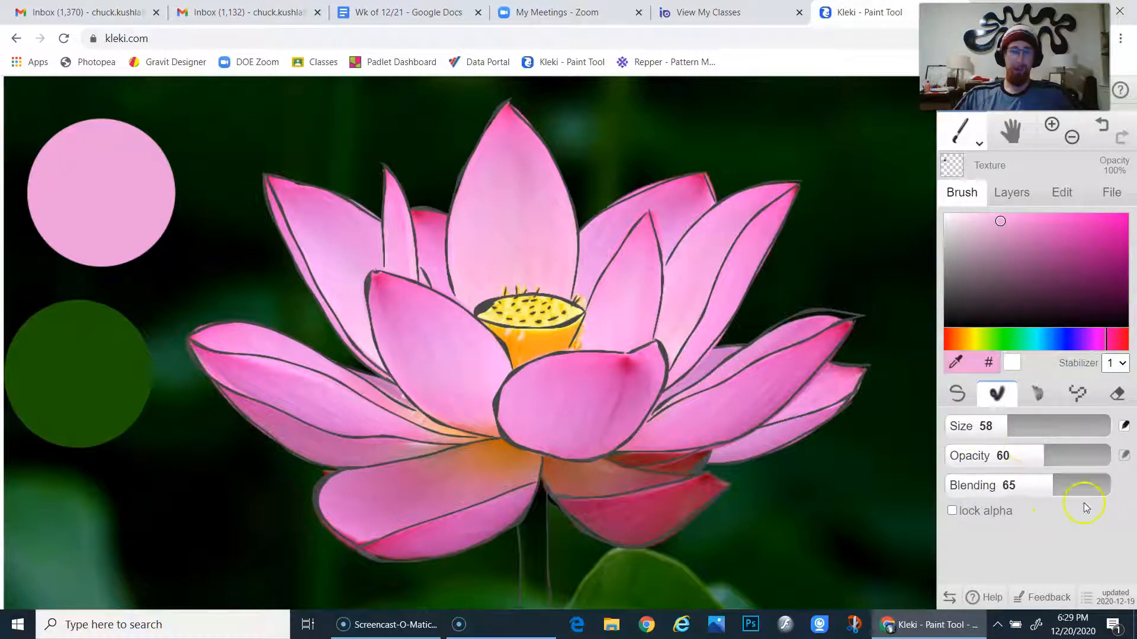
{"action": "left_click_drag", "start_coordinate": [1049, 491], "coordinate": [1110, 491]}
{"action": "left_click_drag", "start_coordinate": [1119, 247], "coordinate": [1119, 282]}
{"action": "mouse_move", "coordinate": [169, 240]}
{"action": "left_mouse_down"}
{"action": "mouse_move", "coordinate": [115, 253]}
{"action": "mouse_move", "coordinate": [122, 236]}
{"action": "left_mouse_up"}
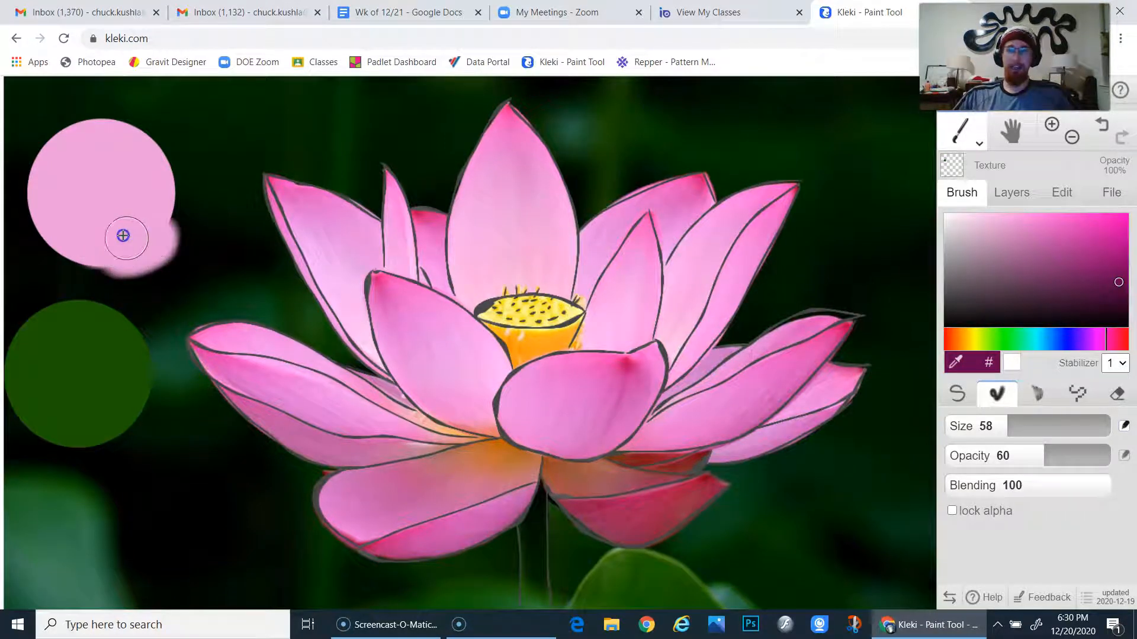
Readjust the dark magenta, try more blending strokes on the pink swatch's right side, and undo the last stroke
{"action": "left_click", "coordinate": [1100, 270]}
{"action": "mouse_move", "coordinate": [1099, 269]}
{"action": "left_mouse_down"}
{"action": "mouse_move", "coordinate": [1120, 236]}
{"action": "mouse_move", "coordinate": [1122, 283]}
{"action": "left_mouse_up"}
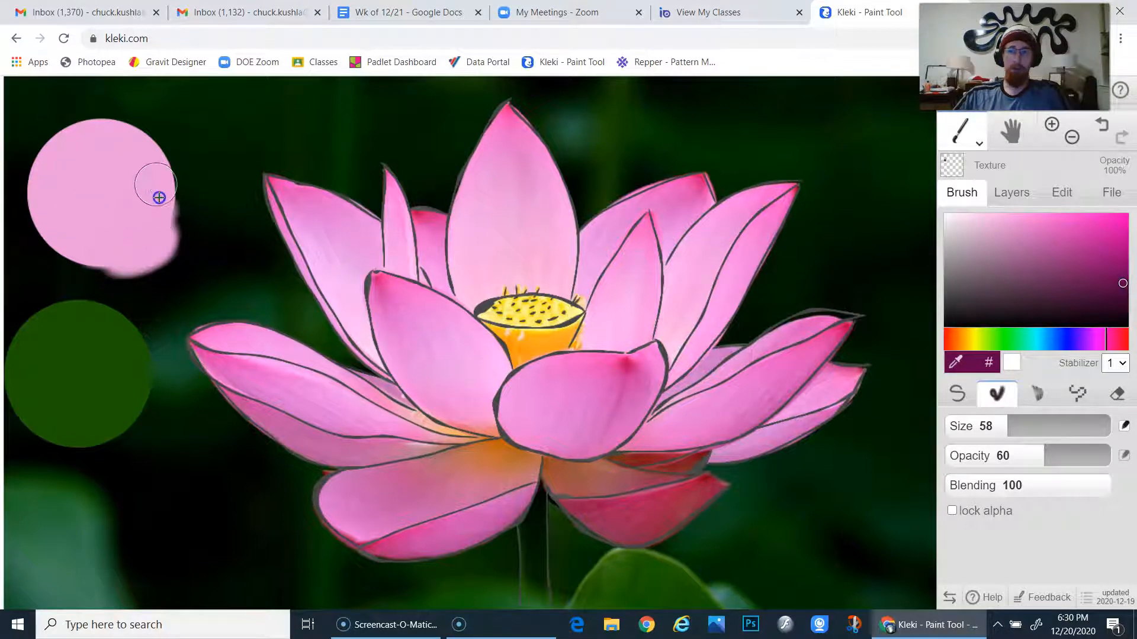
{"action": "mouse_move", "coordinate": [167, 167]}
{"action": "left_mouse_down"}
{"action": "mouse_move", "coordinate": [173, 216]}
{"action": "mouse_move", "coordinate": [174, 201]}
{"action": "mouse_move", "coordinate": [157, 198]}
{"action": "left_mouse_up"}
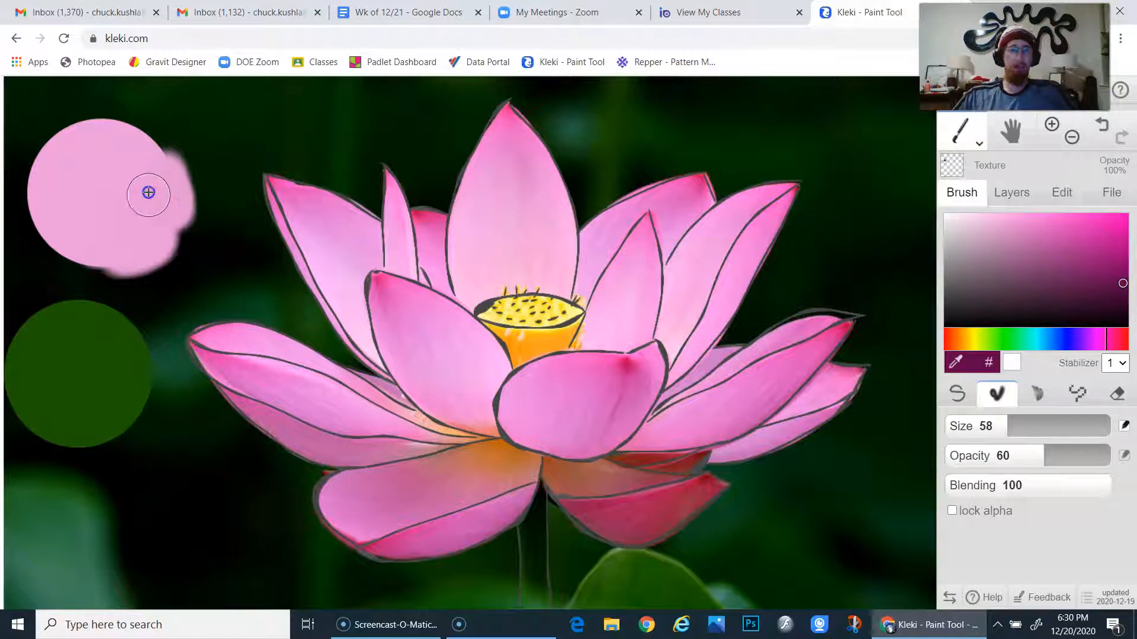
{"action": "mouse_move", "coordinate": [1125, 265]}
{"action": "left_mouse_down"}
{"action": "mouse_move", "coordinate": [1119, 296]}
{"action": "mouse_move", "coordinate": [1124, 280]}
{"action": "left_mouse_up"}
{"action": "mouse_move", "coordinate": [180, 216]}
{"action": "left_mouse_down"}
{"action": "mouse_move", "coordinate": [159, 222]}
{"action": "mouse_move", "coordinate": [137, 183]}
{"action": "mouse_move", "coordinate": [126, 197]}
{"action": "left_mouse_up"}
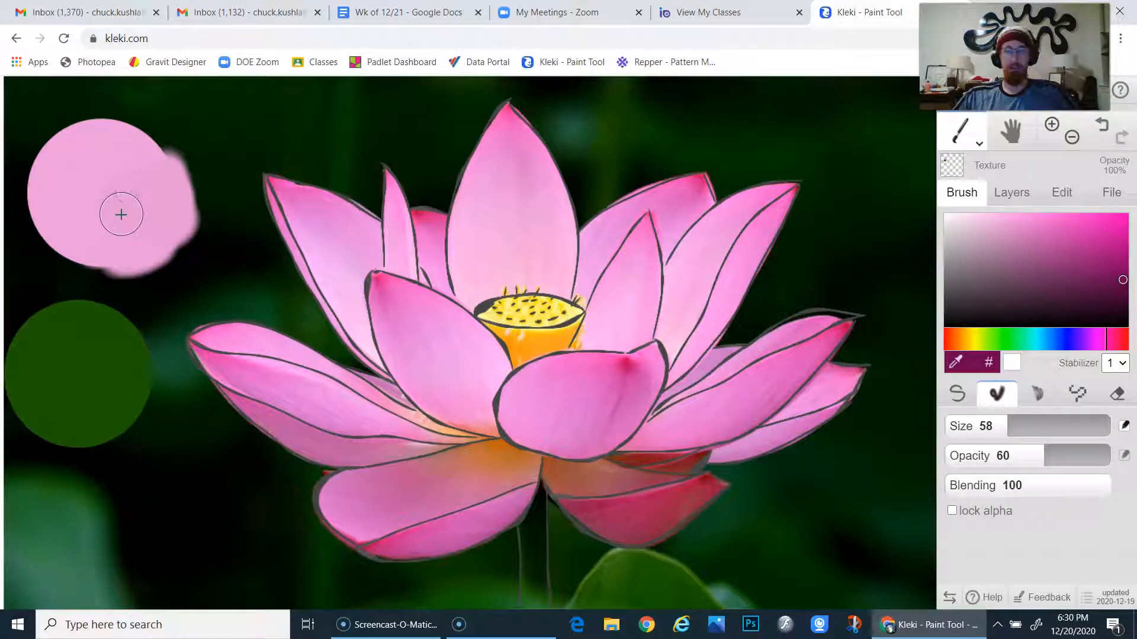
{"action": "key", "text": "ctrl+z"}
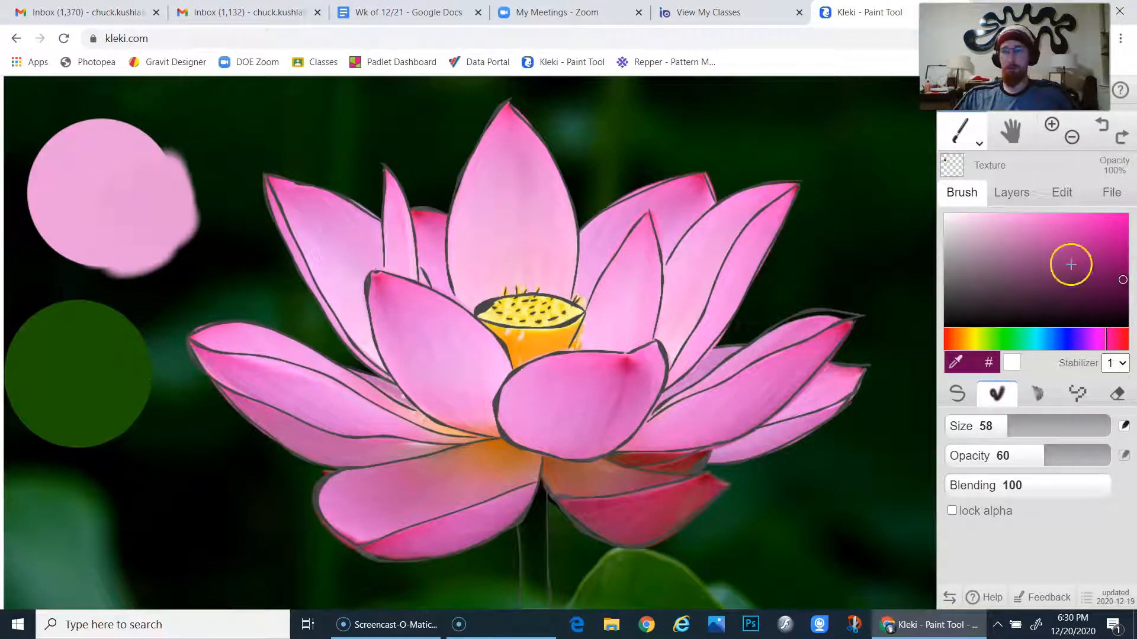
Lower the blend brush's blending to 51, try a stroke on the pink swatch, and undo the recent strokes
{"action": "mouse_move", "coordinate": [1070, 480]}
{"action": "left_mouse_down"}
{"action": "mouse_move", "coordinate": [1075, 493]}
{"action": "mouse_move", "coordinate": [1023, 497]}
{"action": "left_mouse_up"}
{"action": "mouse_move", "coordinate": [114, 224]}
{"action": "left_mouse_down"}
{"action": "mouse_move", "coordinate": [145, 211]}
{"action": "mouse_move", "coordinate": [118, 243]}
{"action": "mouse_move", "coordinate": [155, 212]}
{"action": "left_mouse_up"}
{"action": "key", "text": "ctrl+z"}
{"action": "left_click", "coordinate": [1028, 486]}
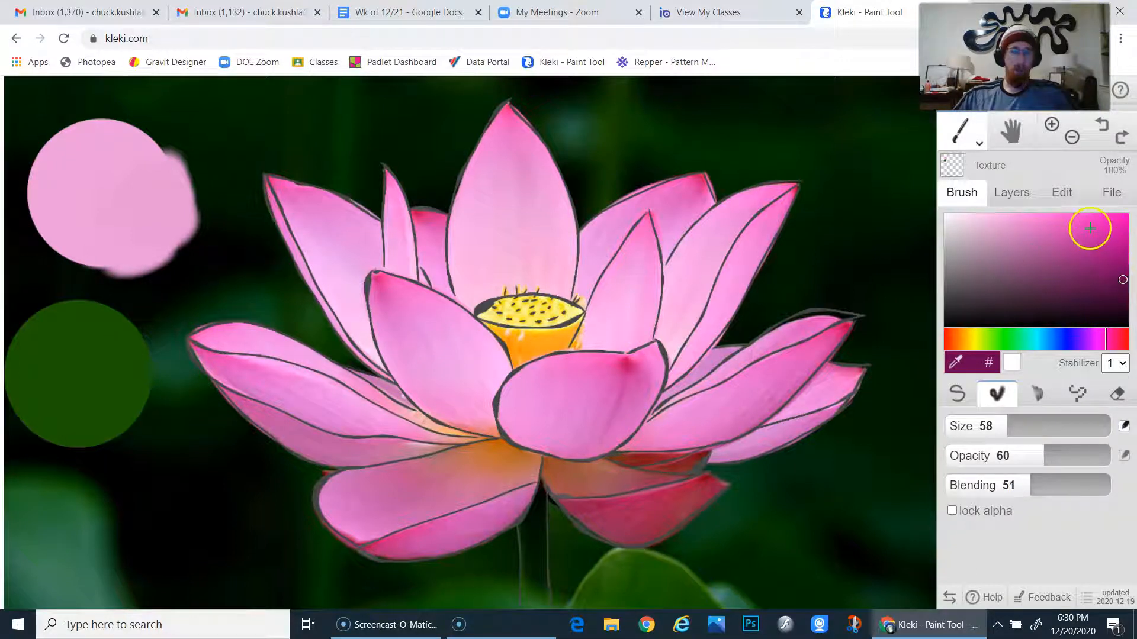
{"action": "left_click", "coordinate": [1101, 125]}
{"action": "left_click", "coordinate": [1100, 124]}
{"action": "left_click", "coordinate": [1100, 125]}
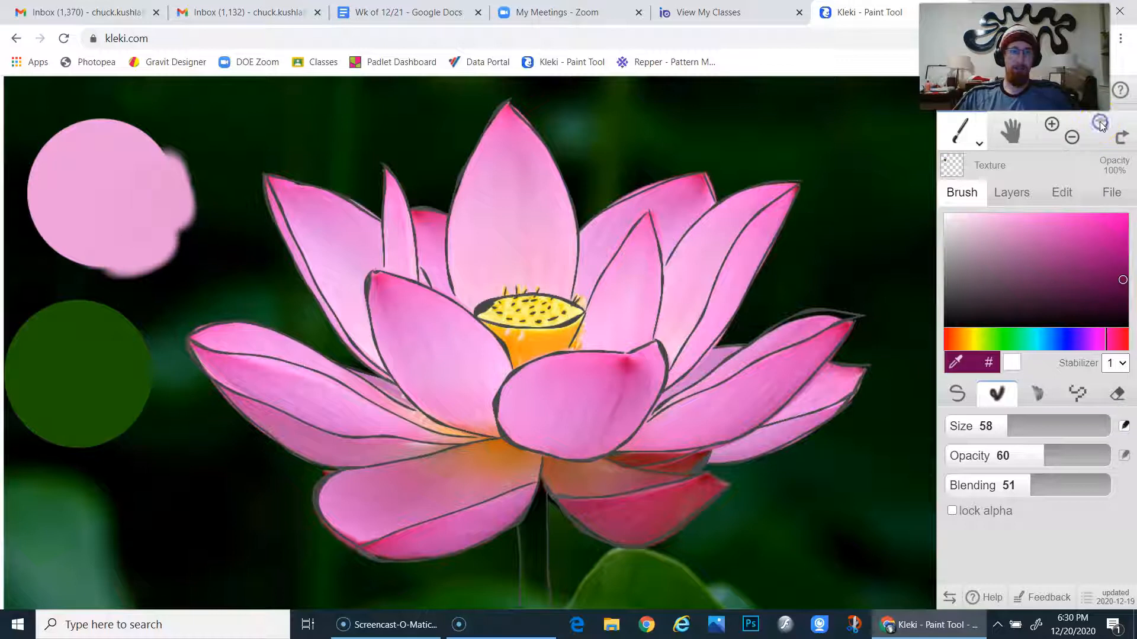
Erase the smudged pink swatch with the eraser at size 116
{"action": "left_click", "coordinate": [1117, 394]}
{"action": "mouse_move", "coordinate": [1007, 428]}
{"action": "left_mouse_down"}
{"action": "mouse_move", "coordinate": [1109, 428]}
{"action": "mouse_move", "coordinate": [1033, 428]}
{"action": "left_mouse_up"}
{"action": "mouse_move", "coordinate": [71, 203]}
{"action": "left_mouse_down"}
{"action": "mouse_move", "coordinate": [80, 227]}
{"action": "mouse_move", "coordinate": [151, 241]}
{"action": "mouse_move", "coordinate": [180, 180]}
{"action": "mouse_move", "coordinate": [124, 147]}
{"action": "mouse_move", "coordinate": [55, 178]}
{"action": "mouse_move", "coordinate": [50, 215]}
{"action": "left_mouse_up"}
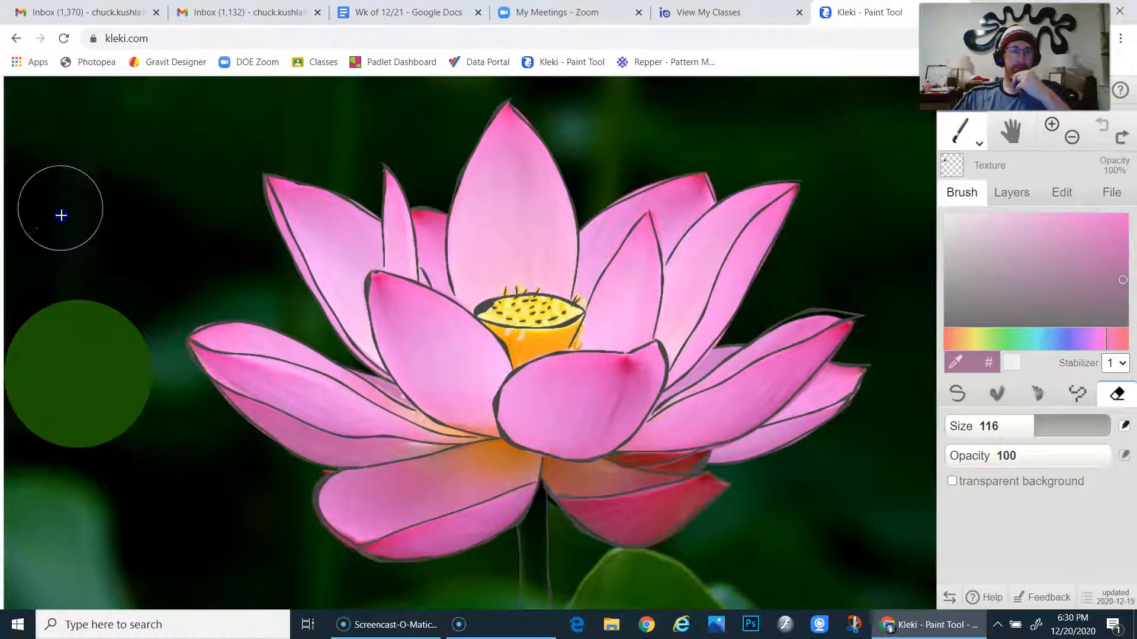
Sample the pink from the photo's top petal and stamp a fresh size 200 swatch above the green one
{"action": "left_click", "coordinate": [528, 224], "text": "alt"}
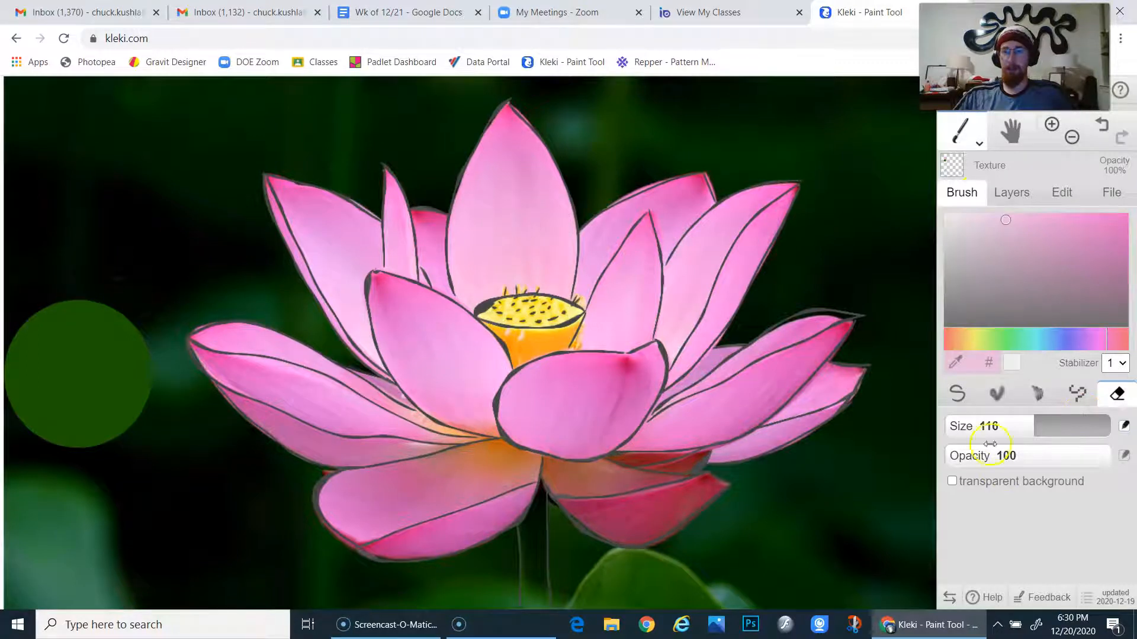
{"action": "left_click", "coordinate": [957, 393]}
{"action": "left_click", "coordinate": [101, 180]}
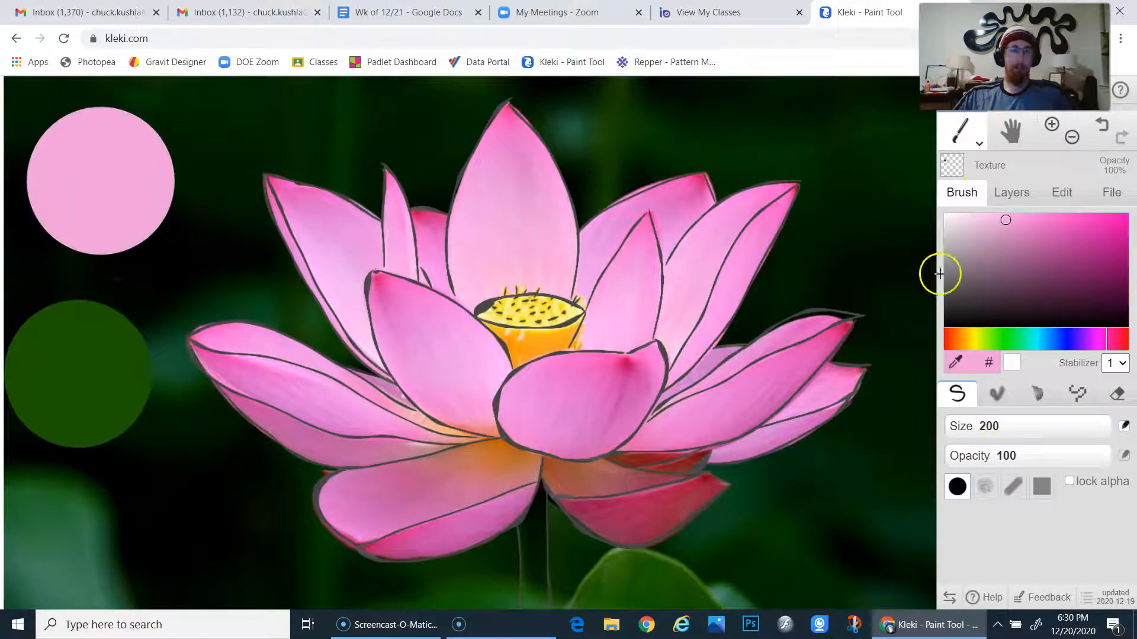
Set the blend brush's blending to 75 and sample a lighter pink from the photo's petals
{"action": "left_click", "coordinate": [996, 393]}
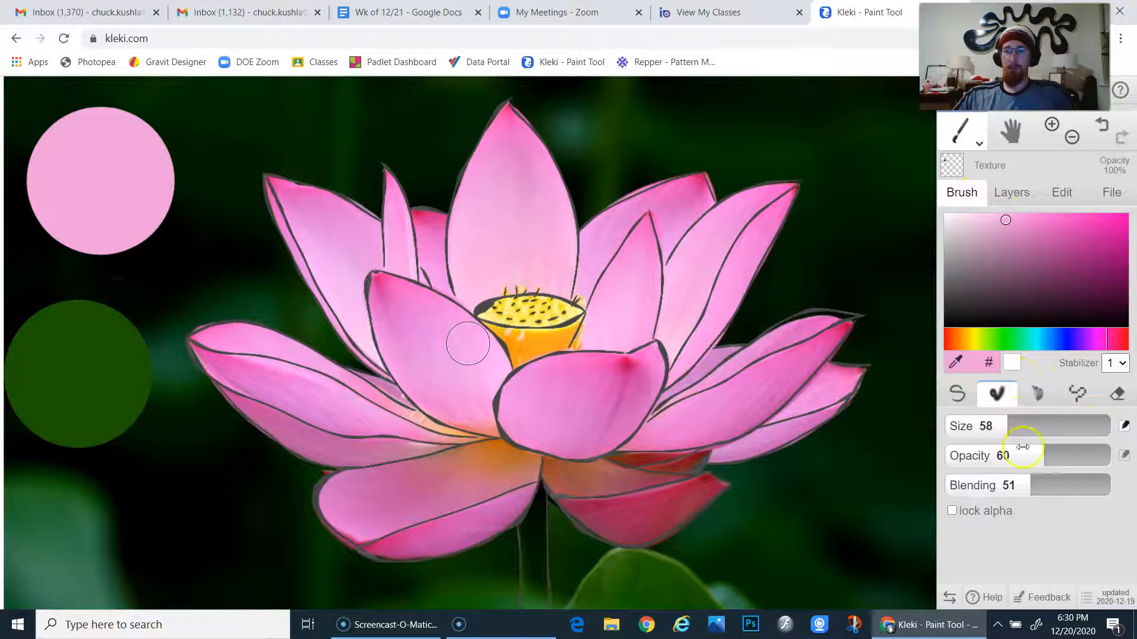
{"action": "left_click_drag", "start_coordinate": [1025, 487], "coordinate": [1058, 483]}
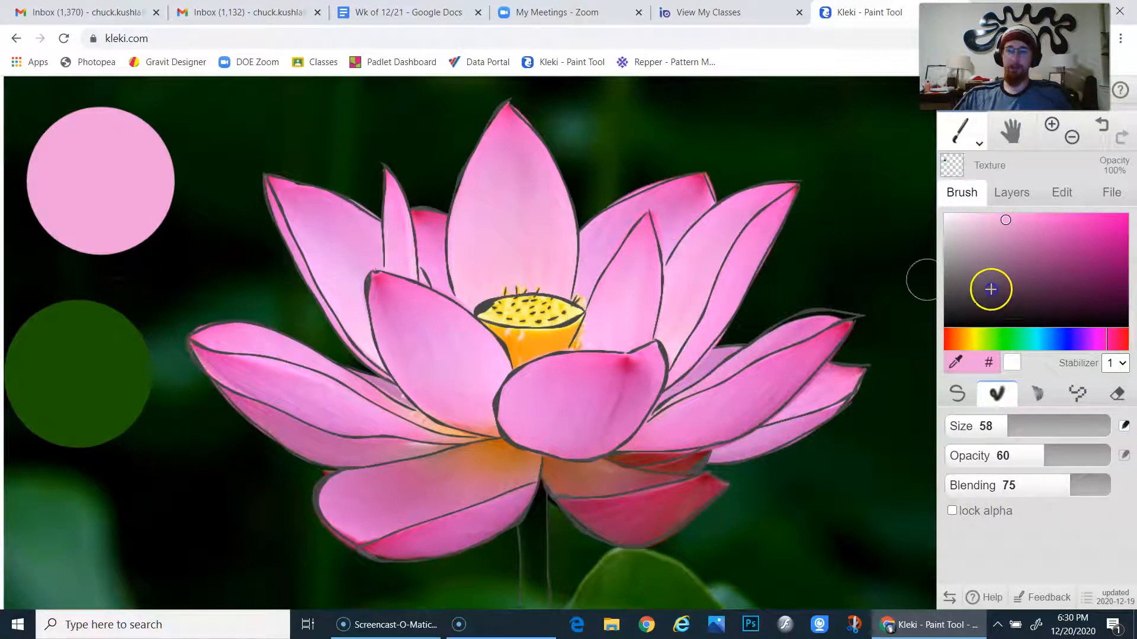
{"action": "mouse_move", "coordinate": [618, 340]}
{"action": "left_mouse_down"}
{"action": "mouse_move", "coordinate": [600, 347]}
{"action": "mouse_move", "coordinate": [553, 304]}
{"action": "mouse_move", "coordinate": [402, 309]}
{"action": "mouse_move", "coordinate": [373, 344]}
{"action": "mouse_move", "coordinate": [377, 363]}
{"action": "mouse_move", "coordinate": [355, 338]}
{"action": "mouse_move", "coordinate": [367, 351]}
{"action": "left_mouse_up"}
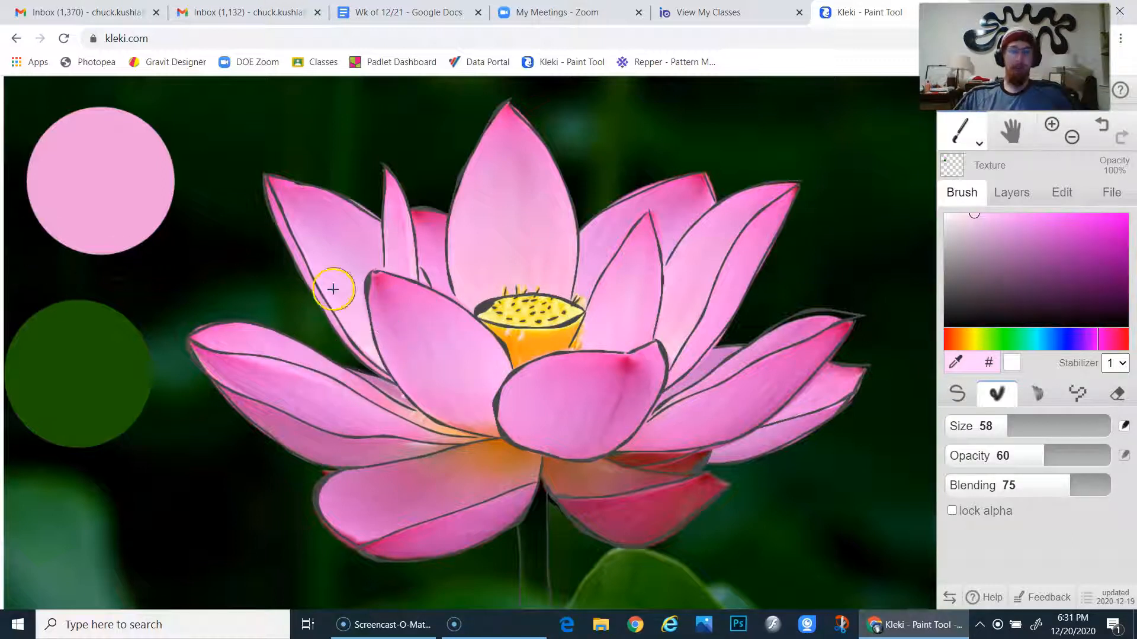
Try light pink blend strokes along the pink swatch's lower edge and undo them
{"action": "mouse_move", "coordinate": [60, 251]}
{"action": "left_mouse_down"}
{"action": "mouse_move", "coordinate": [163, 243]}
{"action": "mouse_move", "coordinate": [36, 254]}
{"action": "mouse_move", "coordinate": [146, 237]}
{"action": "left_mouse_up"}
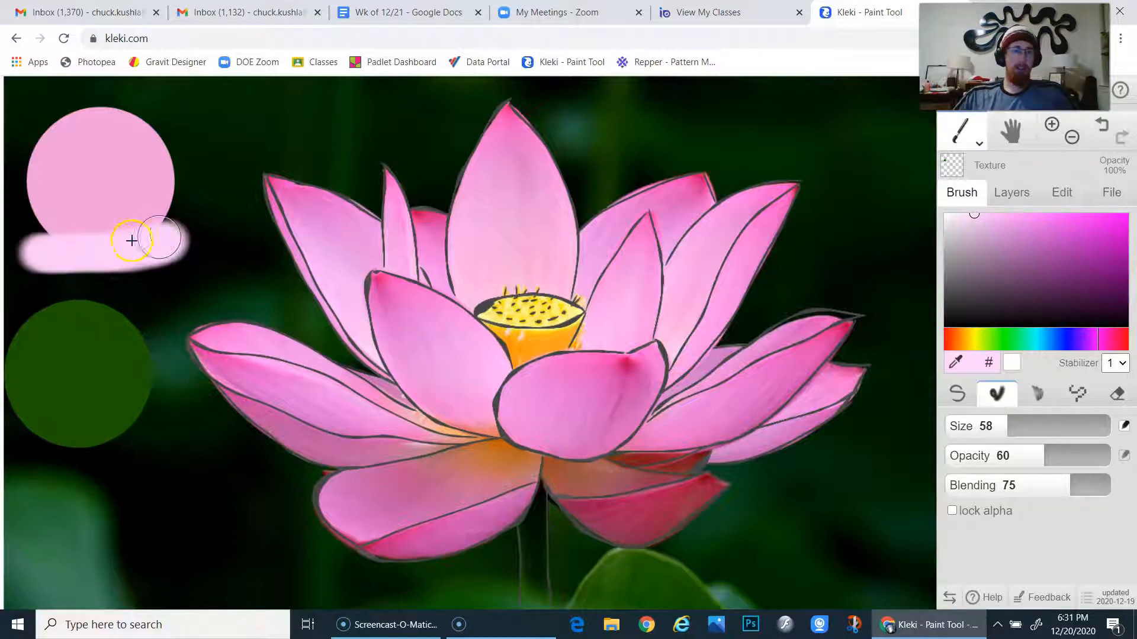
{"action": "mouse_move", "coordinate": [49, 246]}
{"action": "left_mouse_down"}
{"action": "mouse_move", "coordinate": [153, 223]}
{"action": "mouse_move", "coordinate": [117, 227]}
{"action": "left_mouse_up"}
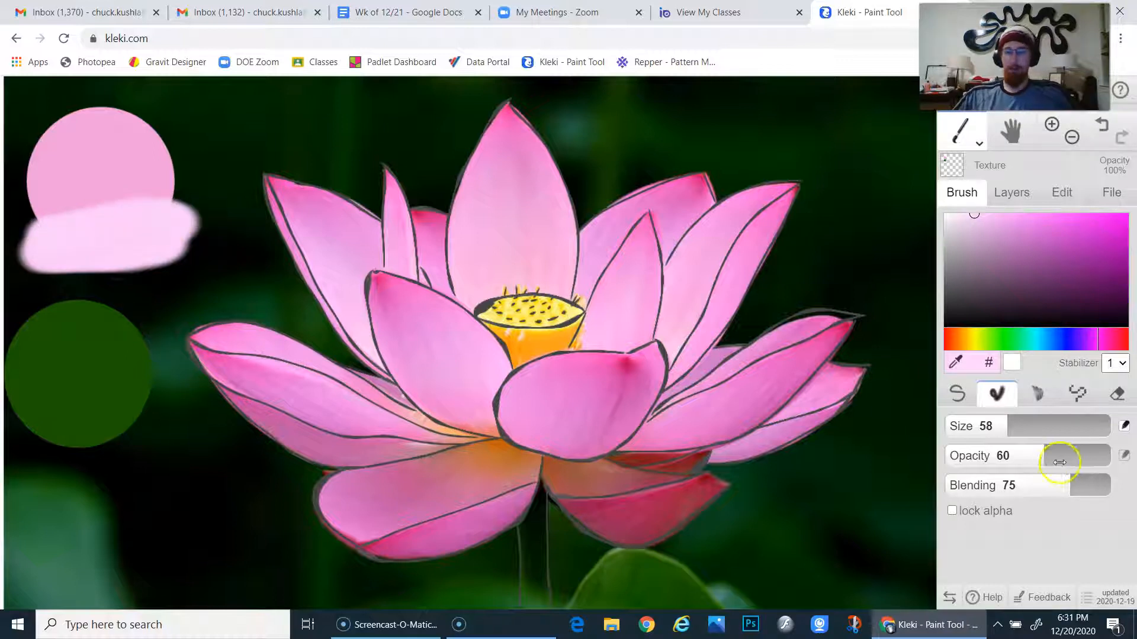
{"action": "key", "text": "ctrl+z"}
Set the blend brush's size to 63, try light pink strokes on the lower part of the pink swatch, and undo them
{"action": "mouse_move", "coordinate": [1010, 430]}
{"action": "left_mouse_down"}
{"action": "mouse_move", "coordinate": [1035, 431]}
{"action": "mouse_move", "coordinate": [1011, 430]}
{"action": "left_mouse_up"}
{"action": "mouse_move", "coordinate": [87, 234]}
{"action": "left_mouse_down"}
{"action": "mouse_move", "coordinate": [128, 239]}
{"action": "mouse_move", "coordinate": [159, 229]}
{"action": "mouse_move", "coordinate": [158, 204]}
{"action": "left_mouse_up"}
{"action": "key", "text": "ctrl+z"}
{"action": "mouse_move", "coordinate": [84, 222]}
{"action": "left_mouse_down"}
{"action": "mouse_move", "coordinate": [157, 215]}
{"action": "mouse_move", "coordinate": [81, 229]}
{"action": "mouse_move", "coordinate": [54, 214]}
{"action": "mouse_move", "coordinate": [157, 223]}
{"action": "mouse_move", "coordinate": [112, 238]}
{"action": "mouse_move", "coordinate": [71, 223]}
{"action": "mouse_move", "coordinate": [123, 224]}
{"action": "mouse_move", "coordinate": [145, 185]}
{"action": "mouse_move", "coordinate": [129, 216]}
{"action": "mouse_move", "coordinate": [162, 209]}
{"action": "mouse_move", "coordinate": [156, 184]}
{"action": "mouse_move", "coordinate": [119, 221]}
{"action": "mouse_move", "coordinate": [56, 209]}
{"action": "mouse_move", "coordinate": [126, 195]}
{"action": "mouse_move", "coordinate": [98, 164]}
{"action": "mouse_move", "coordinate": [103, 191]}
{"action": "left_mouse_up"}
{"action": "key", "text": "ctrl+z"}
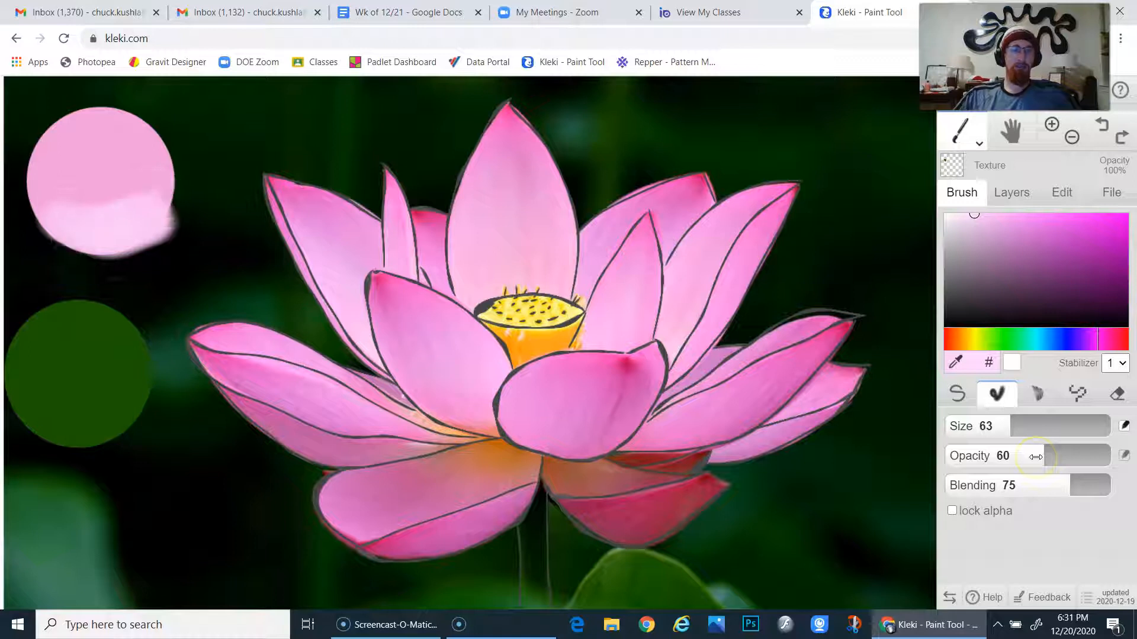
{"action": "key", "text": "ctrl+z"}
{"action": "key", "text": "ctrl+z"}
Set the blend brush's opacity to 39 and blend light pink into the swatch's lower part and the petal tip's deeper pink into its upper part
{"action": "left_click_drag", "start_coordinate": [1031, 457], "coordinate": [1001, 457]}
{"action": "mouse_move", "coordinate": [63, 222]}
{"action": "left_mouse_down"}
{"action": "mouse_move", "coordinate": [101, 223]}
{"action": "mouse_move", "coordinate": [58, 228]}
{"action": "mouse_move", "coordinate": [97, 239]}
{"action": "mouse_move", "coordinate": [86, 217]}
{"action": "mouse_move", "coordinate": [82, 226]}
{"action": "mouse_move", "coordinate": [125, 204]}
{"action": "mouse_move", "coordinate": [94, 225]}
{"action": "mouse_move", "coordinate": [131, 216]}
{"action": "mouse_move", "coordinate": [100, 219]}
{"action": "mouse_move", "coordinate": [155, 184]}
{"action": "mouse_move", "coordinate": [148, 178]}
{"action": "mouse_move", "coordinate": [135, 210]}
{"action": "mouse_move", "coordinate": [143, 194]}
{"action": "mouse_move", "coordinate": [70, 203]}
{"action": "left_mouse_up"}
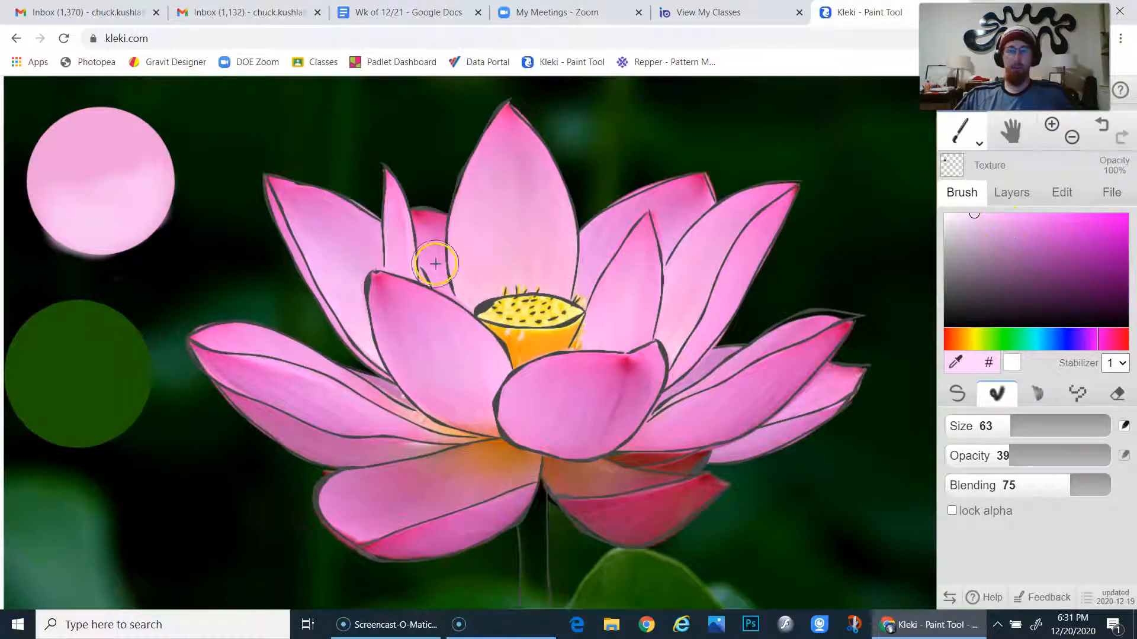
{"action": "left_click", "coordinate": [493, 231]}
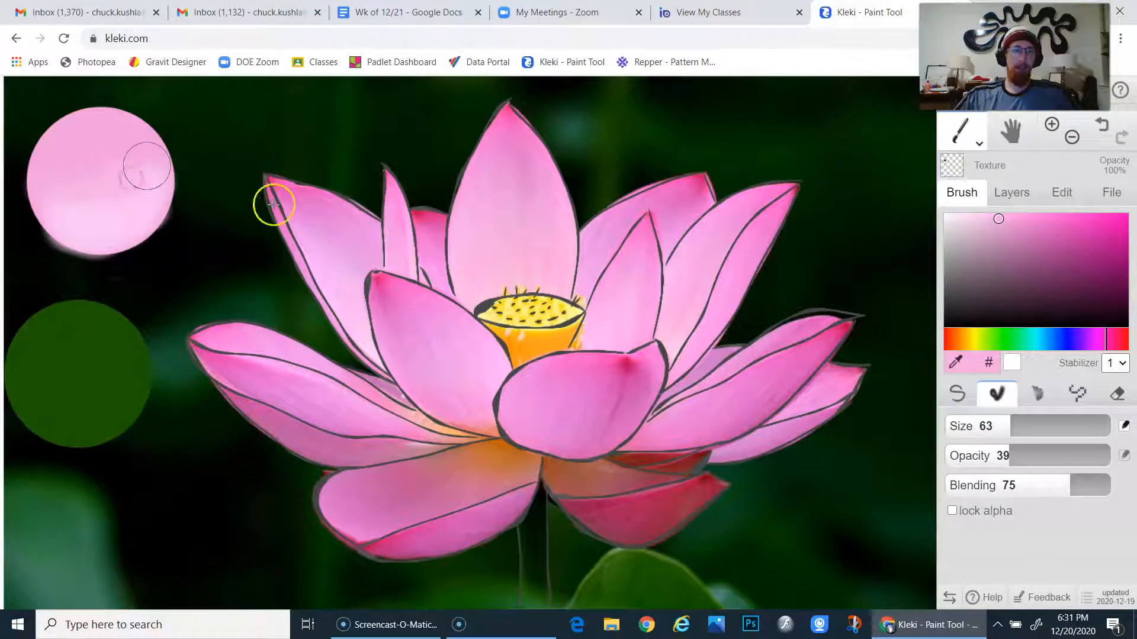
{"action": "left_click", "coordinate": [507, 114], "text": "alt"}
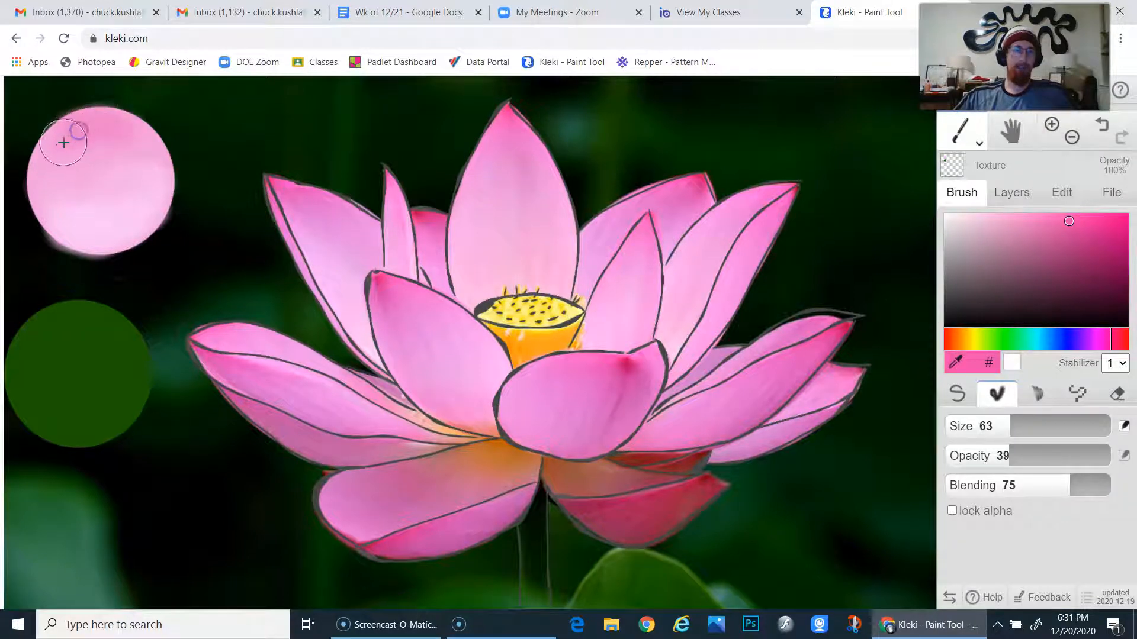
{"action": "mouse_move", "coordinate": [118, 128]}
{"action": "left_mouse_down"}
{"action": "mouse_move", "coordinate": [61, 146]}
{"action": "mouse_move", "coordinate": [100, 140]}
{"action": "mouse_move", "coordinate": [98, 117]}
{"action": "mouse_move", "coordinate": [54, 154]}
{"action": "mouse_move", "coordinate": [55, 135]}
{"action": "mouse_move", "coordinate": [140, 140]}
{"action": "left_mouse_up"}
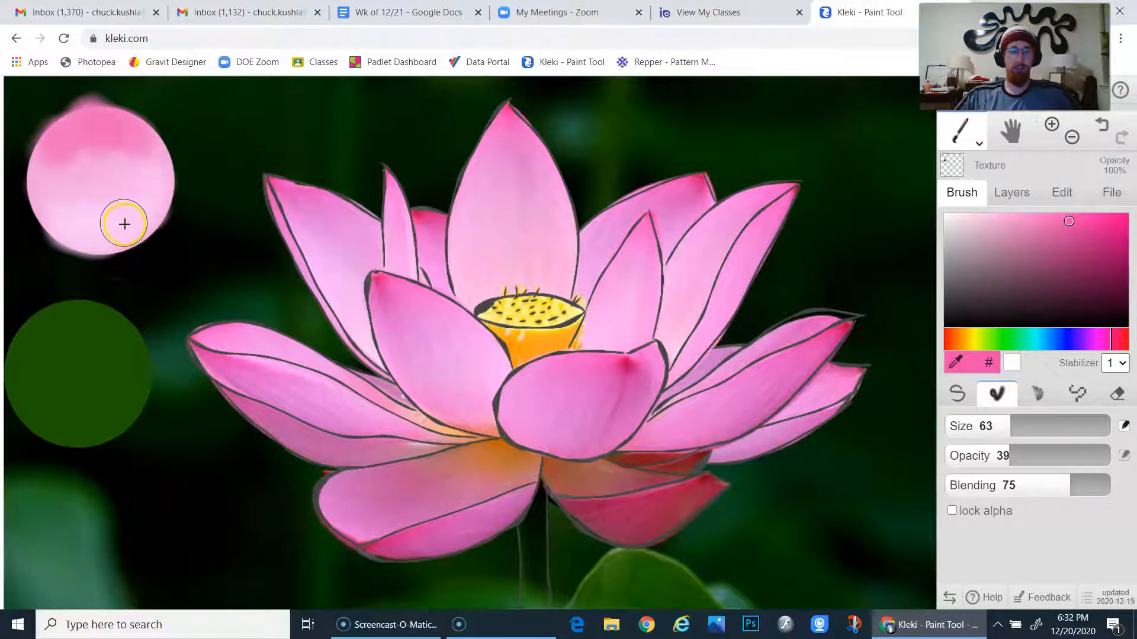
Erase the whole blended pink swatch with the eraser at size 130
{"action": "key", "text": "e"}
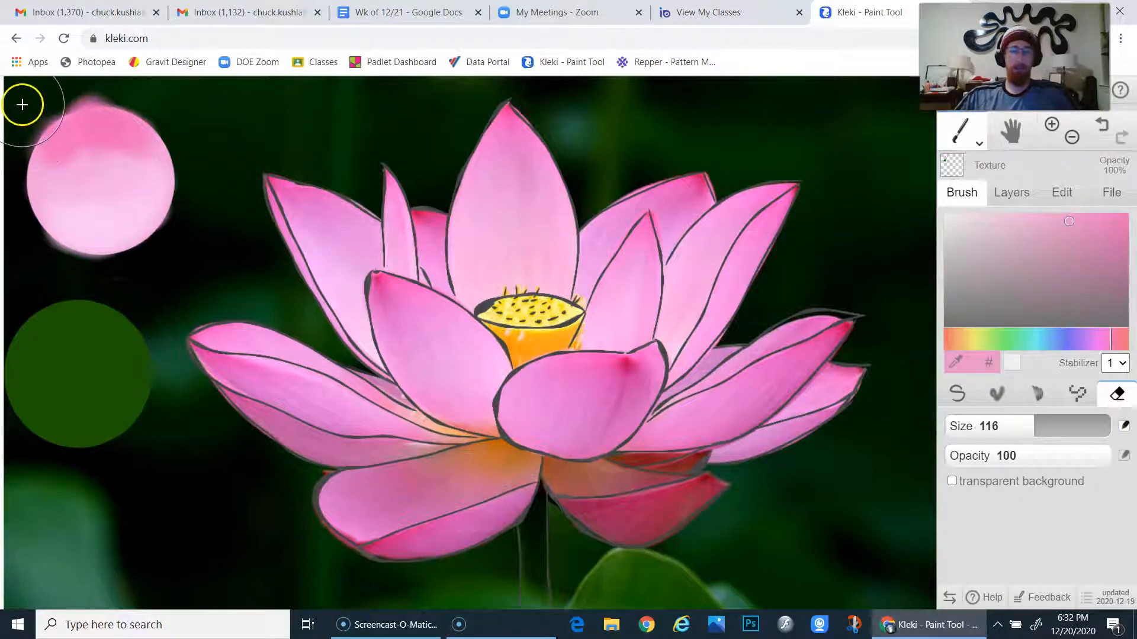
{"action": "key", "text": "bracketleft"}
{"action": "mouse_move", "coordinate": [25, 109]}
{"action": "left_mouse_down"}
{"action": "mouse_move", "coordinate": [144, 88]}
{"action": "mouse_move", "coordinate": [188, 136]}
{"action": "mouse_move", "coordinate": [163, 206]}
{"action": "mouse_move", "coordinate": [127, 219]}
{"action": "mouse_move", "coordinate": [75, 206]}
{"action": "mouse_move", "coordinate": [49, 122]}
{"action": "mouse_move", "coordinate": [152, 127]}
{"action": "mouse_move", "coordinate": [143, 154]}
{"action": "left_mouse_up"}
{"action": "key", "text": "bracketright"}
{"action": "key", "text": "bracketright"}
Sample a light pink from the photo's petals and stamp a fresh size 200 swatch above the green one
{"action": "mouse_move", "coordinate": [327, 243]}
{"action": "left_mouse_down"}
{"action": "mouse_move", "coordinate": [345, 265]}
{"action": "mouse_move", "coordinate": [498, 231]}
{"action": "mouse_move", "coordinate": [503, 248]}
{"action": "left_mouse_up"}
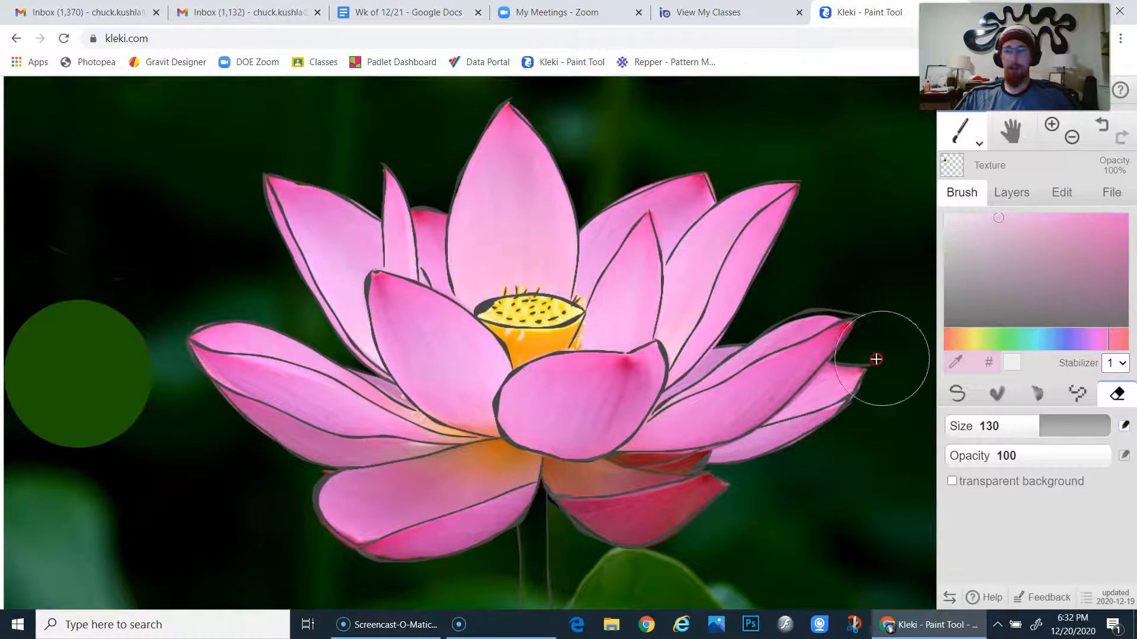
{"action": "left_click", "coordinate": [943, 389]}
{"action": "left_click", "coordinate": [114, 178]}
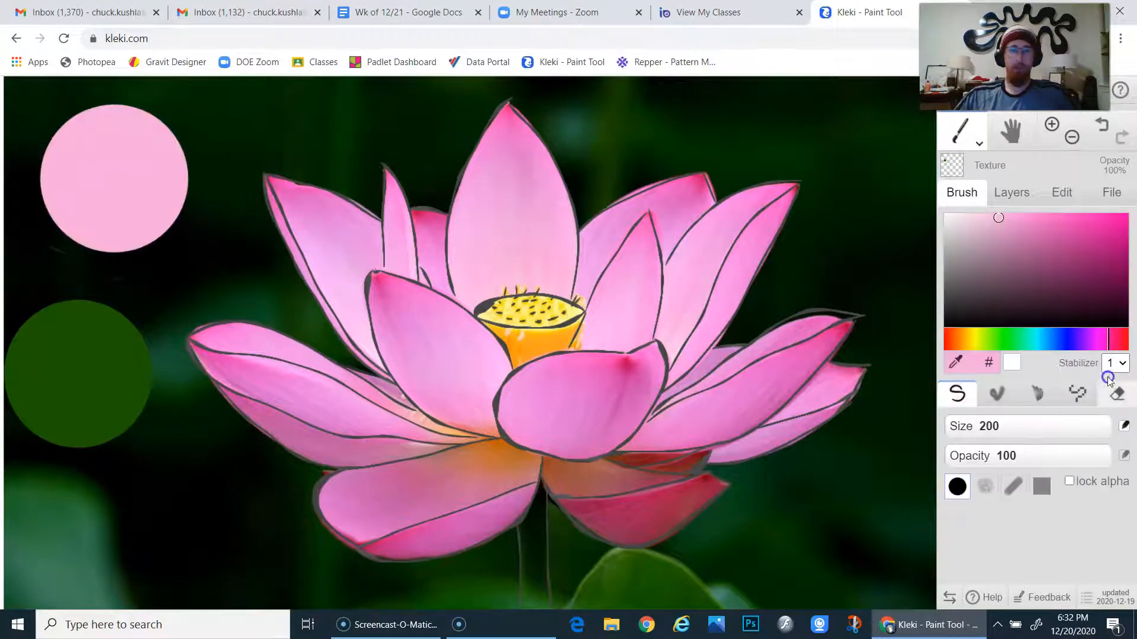
Turn on lock alpha for the blend brush, sample a lighter petal pink, and blend it along the swatch's lower part
{"action": "left_click", "coordinate": [1013, 402]}
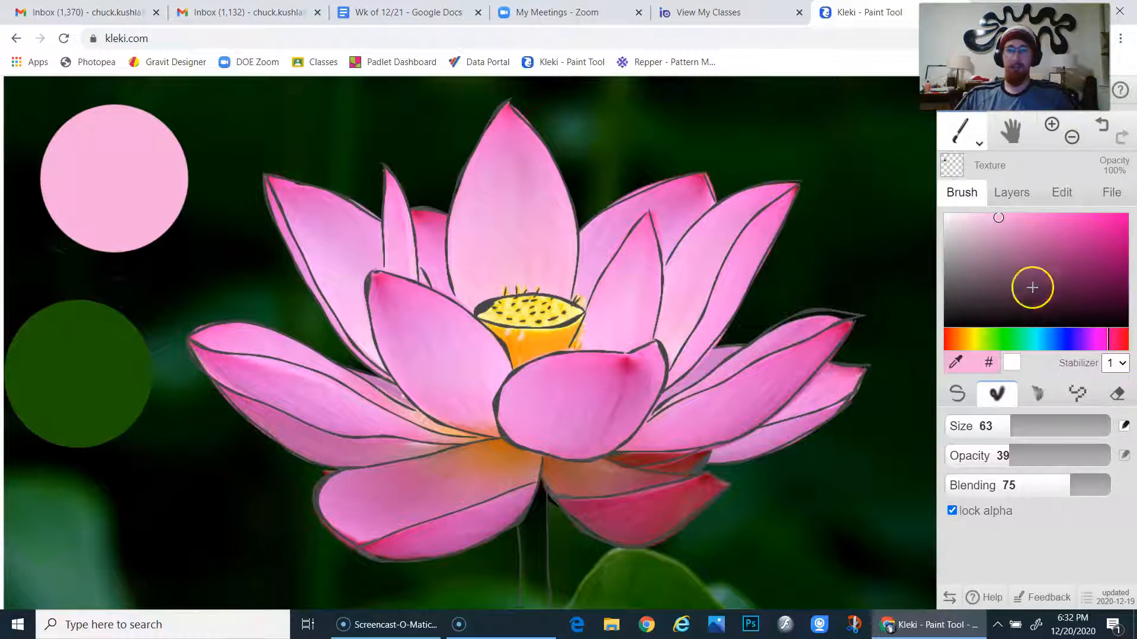
{"action": "left_click_drag", "start_coordinate": [462, 278], "coordinate": [372, 334]}
{"action": "left_click", "coordinate": [57, 234], "text": "alt"}
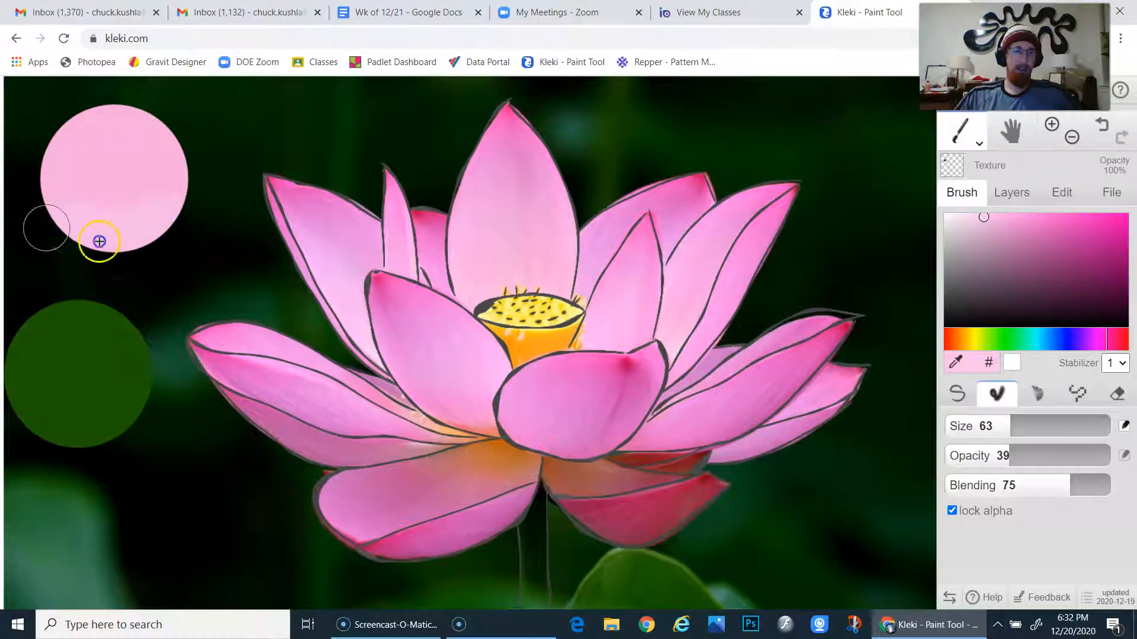
{"action": "mouse_move", "coordinate": [59, 246]}
{"action": "left_mouse_down"}
{"action": "mouse_move", "coordinate": [182, 238]}
{"action": "mouse_move", "coordinate": [78, 223]}
{"action": "mouse_move", "coordinate": [107, 232]}
{"action": "mouse_move", "coordinate": [48, 247]}
{"action": "mouse_move", "coordinate": [173, 228]}
{"action": "left_mouse_up"}
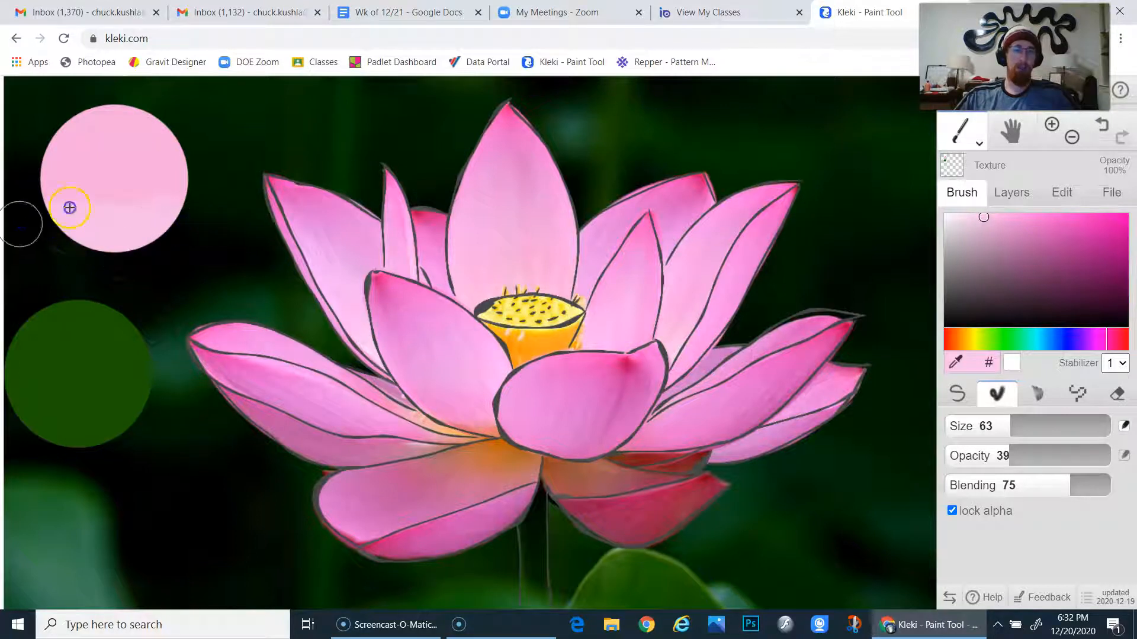
{"action": "key", "text": "super+x"}
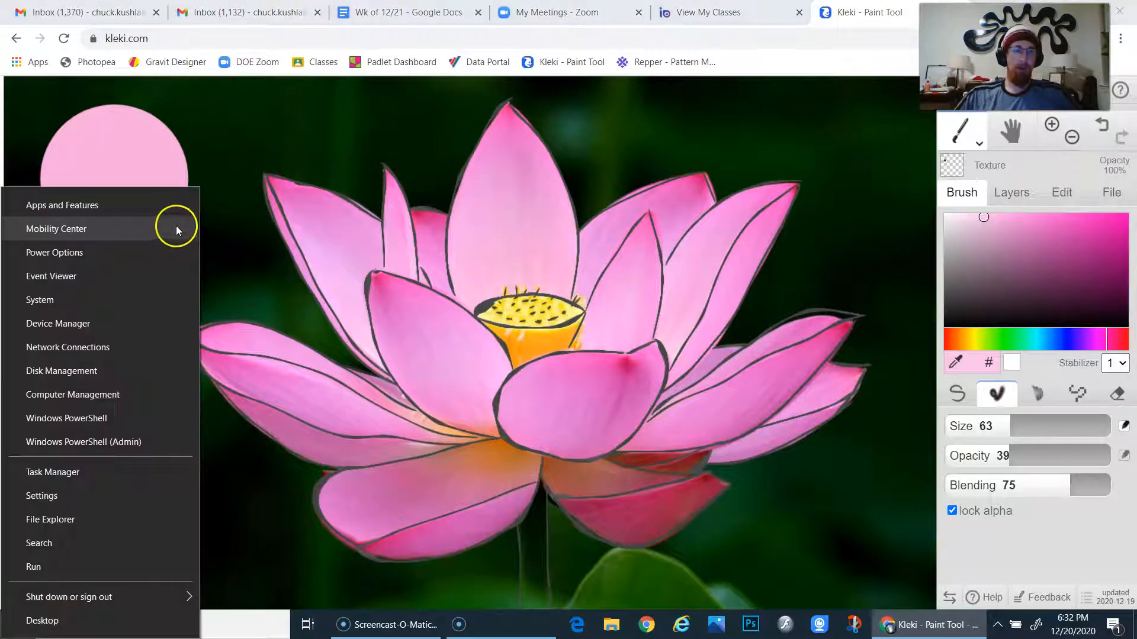
{"action": "left_click", "coordinate": [335, 172]}
{"action": "key", "text": "super"}
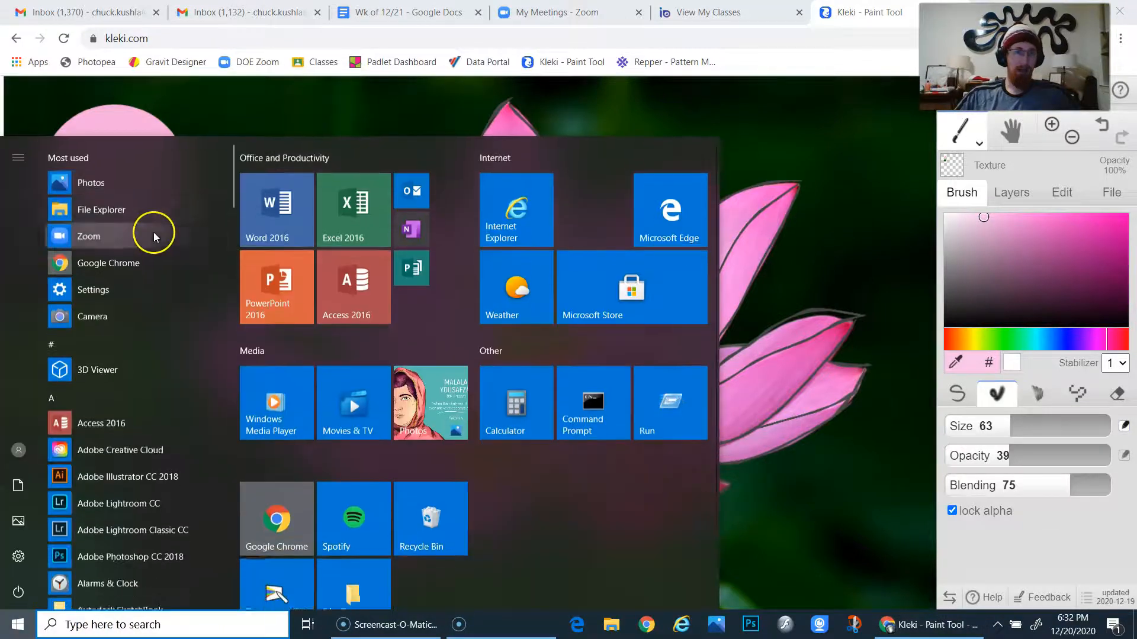
{"action": "left_click", "coordinate": [169, 228]}
{"action": "left_click", "coordinate": [150, 124]}
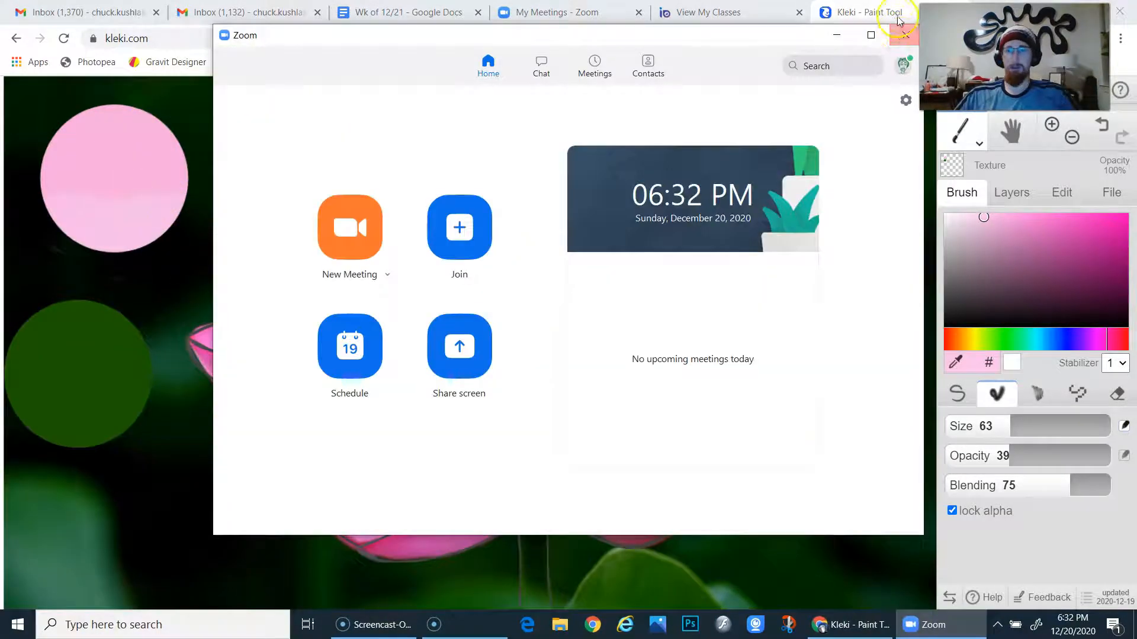
{"action": "left_click", "coordinate": [904, 35]}
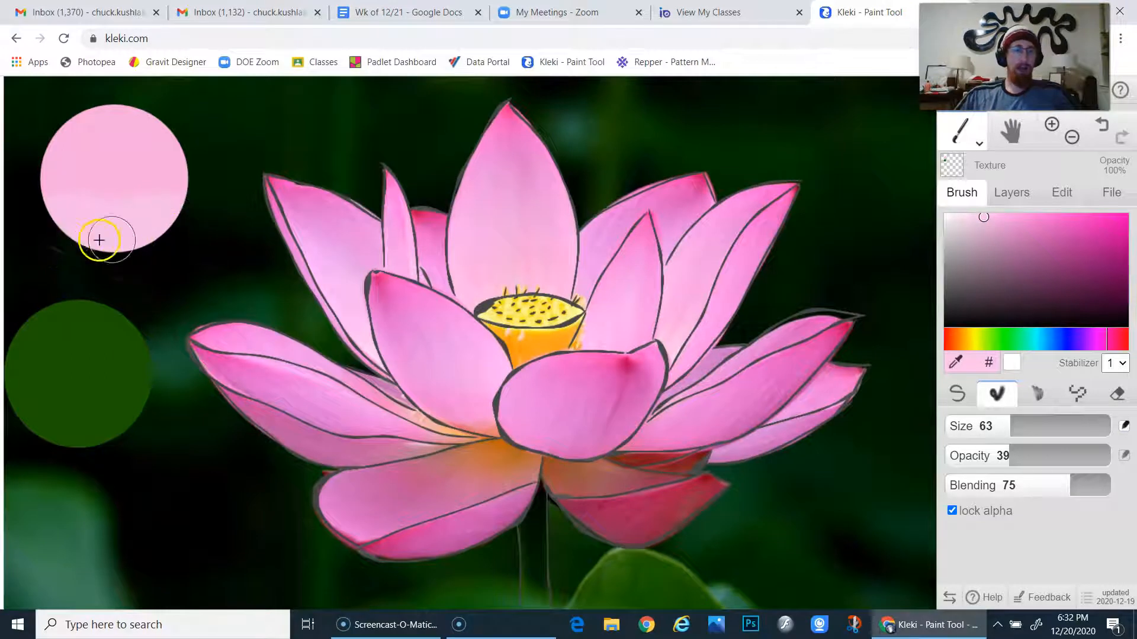
Blend a pink sampled from the top petal into the swatch's middle and the petal tip's deeper pink across its upper part
{"action": "left_click", "coordinate": [1054, 217]}
{"action": "left_click", "coordinate": [503, 229], "text": "alt"}
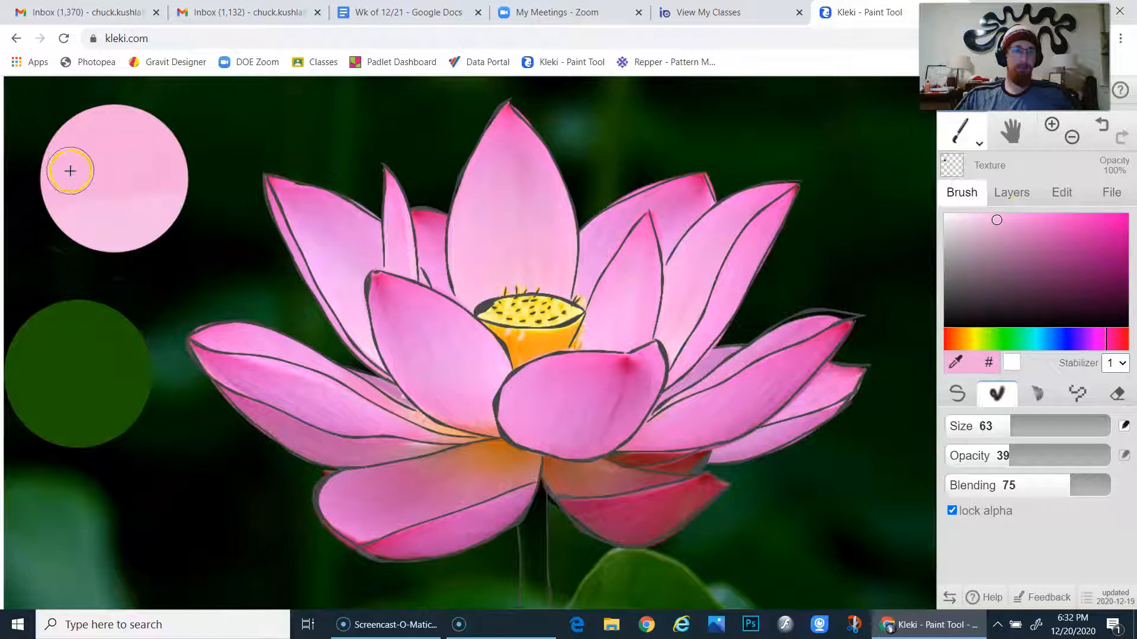
{"action": "left_click", "coordinate": [500, 121], "text": "alt"}
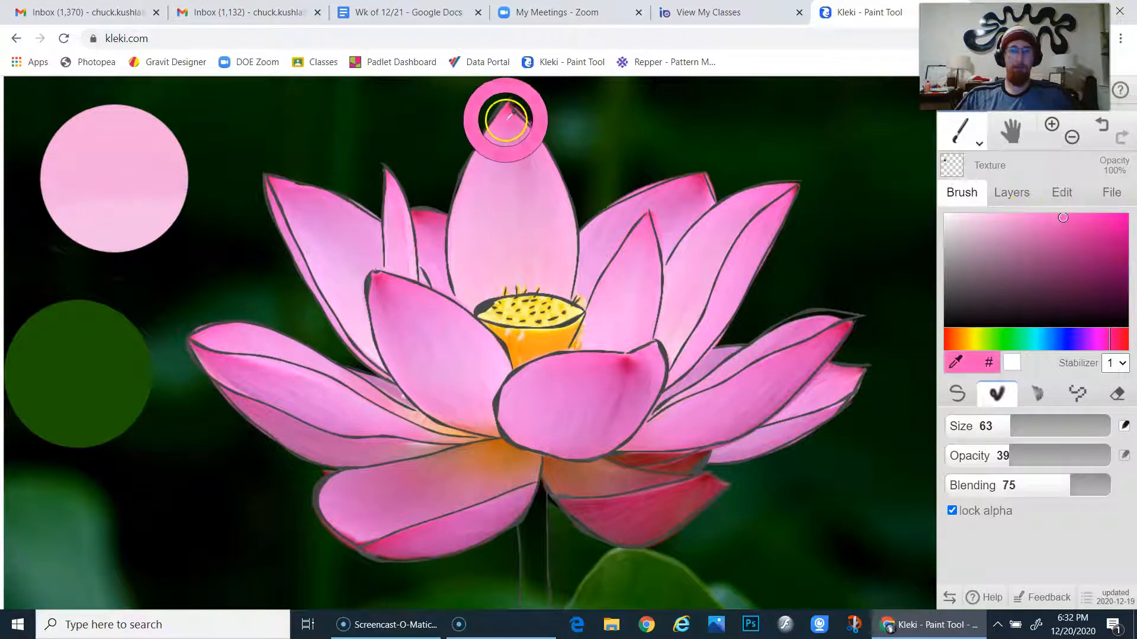
{"action": "mouse_move", "coordinate": [32, 122]}
{"action": "left_mouse_down"}
{"action": "mouse_move", "coordinate": [114, 109]}
{"action": "mouse_move", "coordinate": [190, 117]}
{"action": "mouse_move", "coordinate": [44, 112]}
{"action": "mouse_move", "coordinate": [65, 137]}
{"action": "mouse_move", "coordinate": [236, 126]}
{"action": "left_mouse_up"}
{"action": "mouse_move", "coordinate": [141, 138]}
{"action": "left_mouse_down"}
{"action": "mouse_move", "coordinate": [203, 147]}
{"action": "mouse_move", "coordinate": [32, 137]}
{"action": "left_mouse_up"}
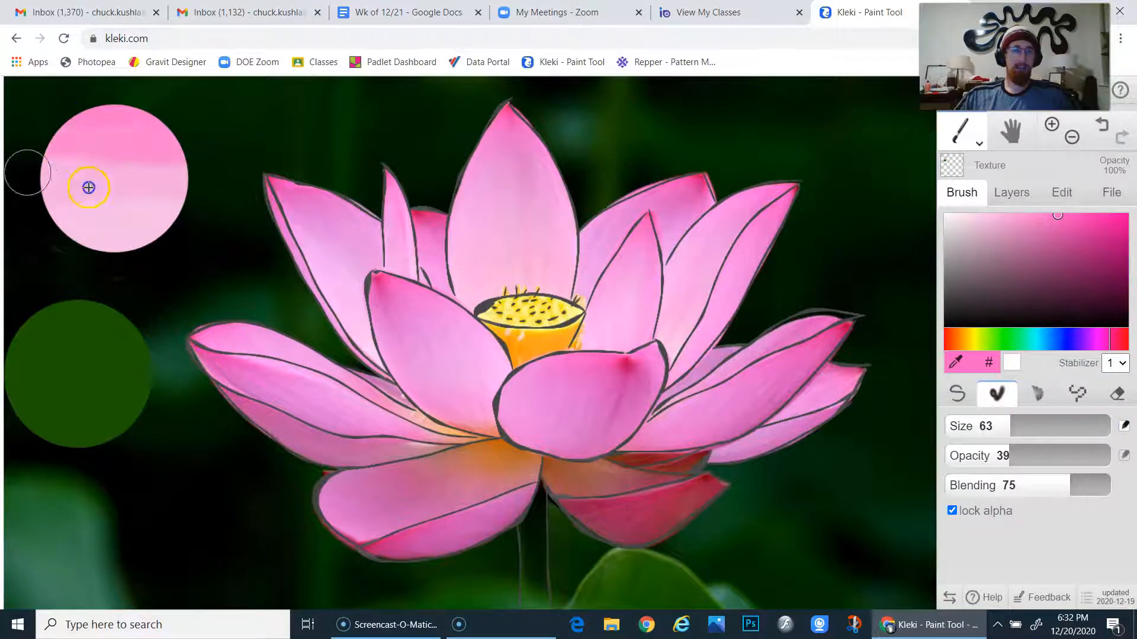
Sample a medium pink from the photo's petals and blend it across the middle of the pink swatch to soften the transition
{"action": "left_click", "coordinate": [413, 215], "text": "alt"}
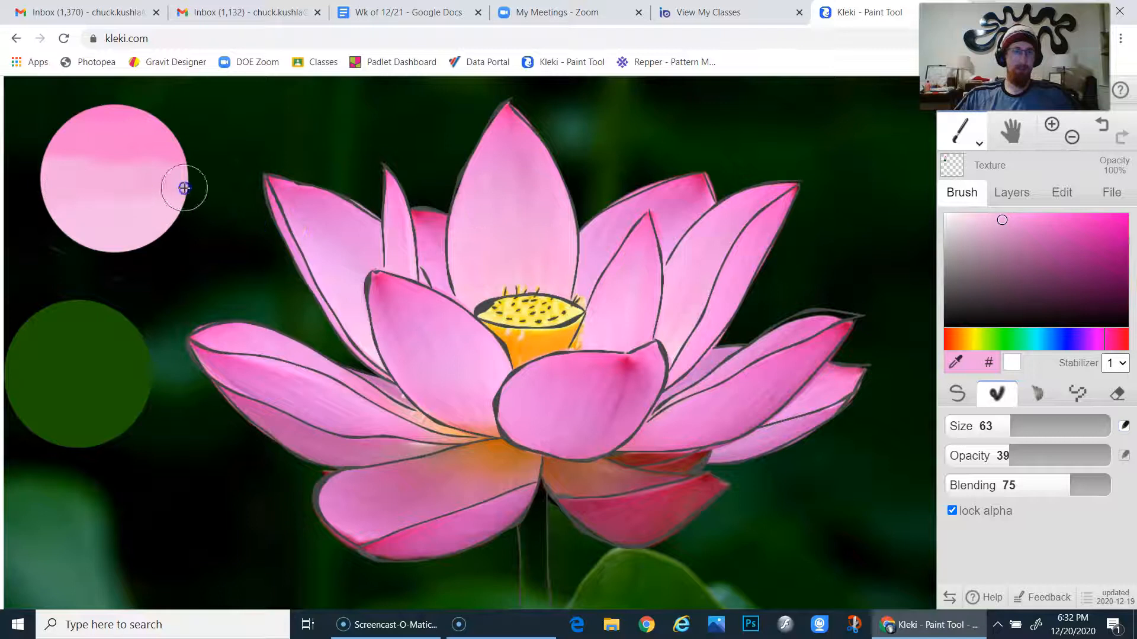
{"action": "mouse_move", "coordinate": [131, 167]}
{"action": "left_mouse_down"}
{"action": "mouse_move", "coordinate": [73, 170]}
{"action": "mouse_move", "coordinate": [112, 172]}
{"action": "mouse_move", "coordinate": [81, 180]}
{"action": "mouse_move", "coordinate": [60, 167]}
{"action": "mouse_move", "coordinate": [43, 179]}
{"action": "mouse_move", "coordinate": [85, 186]}
{"action": "mouse_move", "coordinate": [157, 167]}
{"action": "left_mouse_up"}
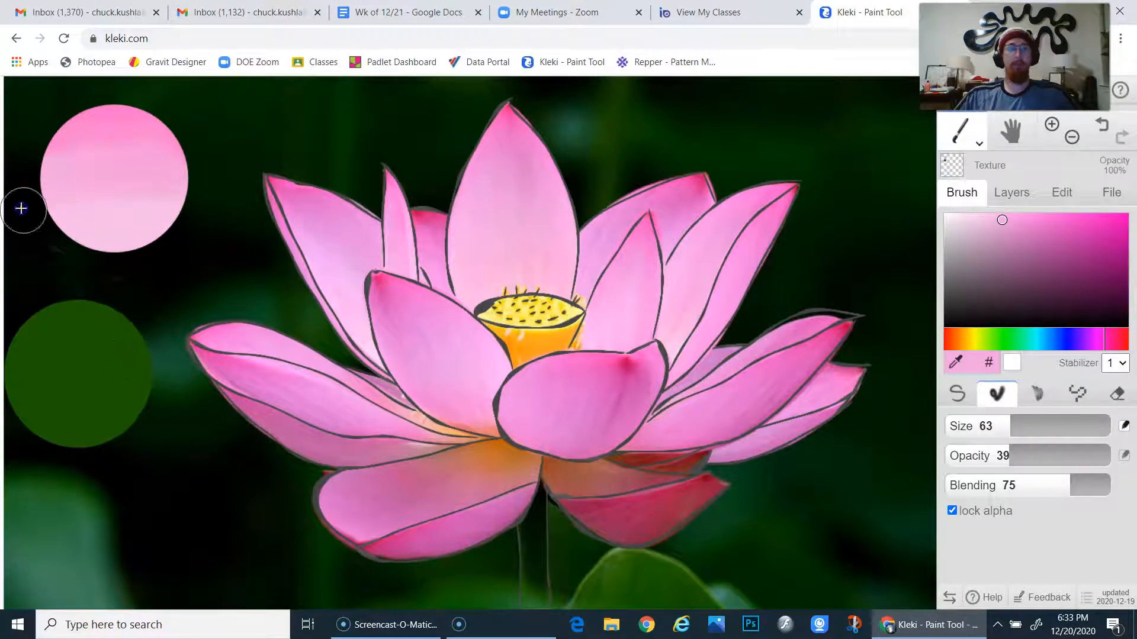
{"action": "left_click_drag", "start_coordinate": [137, 209], "coordinate": [199, 180]}
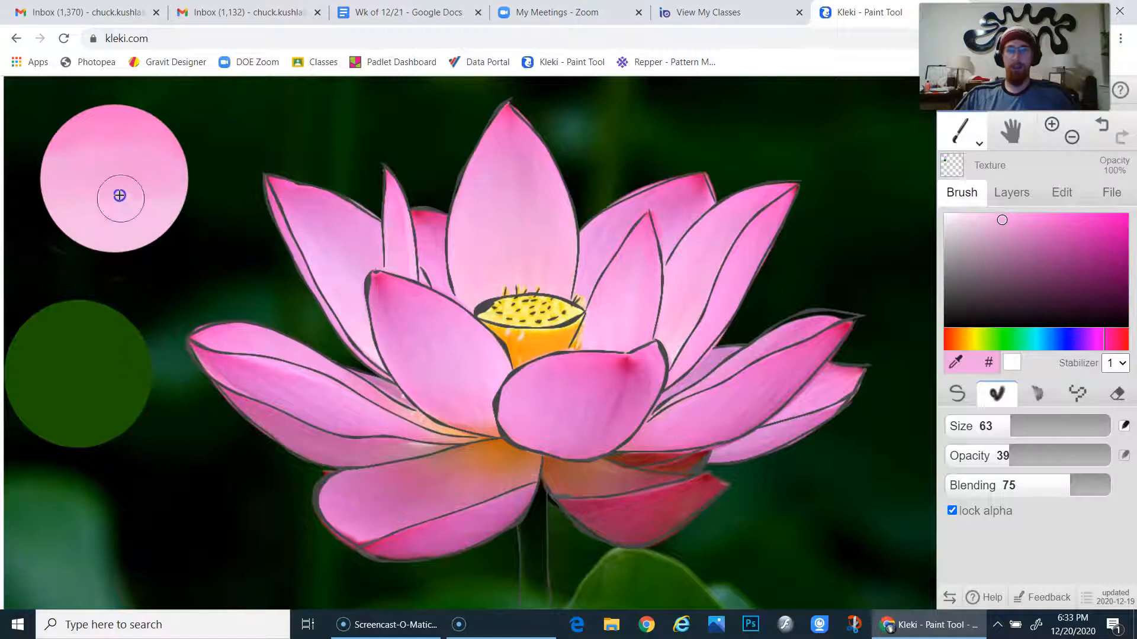
Choose white as the color and blend it across the lower part of the pink swatch
{"action": "left_click", "coordinate": [898, 358]}
{"action": "left_click_drag", "start_coordinate": [1005, 259], "coordinate": [946, 215]}
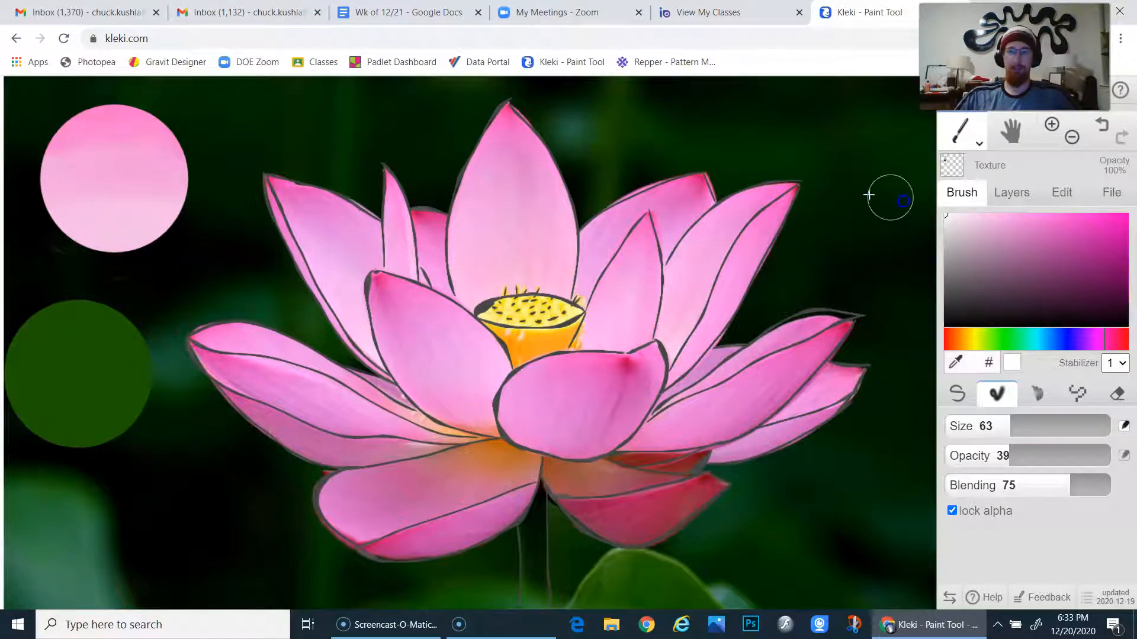
{"action": "mouse_move", "coordinate": [55, 190]}
{"action": "left_mouse_down"}
{"action": "mouse_move", "coordinate": [51, 245]}
{"action": "mouse_move", "coordinate": [160, 241]}
{"action": "mouse_move", "coordinate": [192, 218]}
{"action": "mouse_move", "coordinate": [74, 253]}
{"action": "left_mouse_up"}
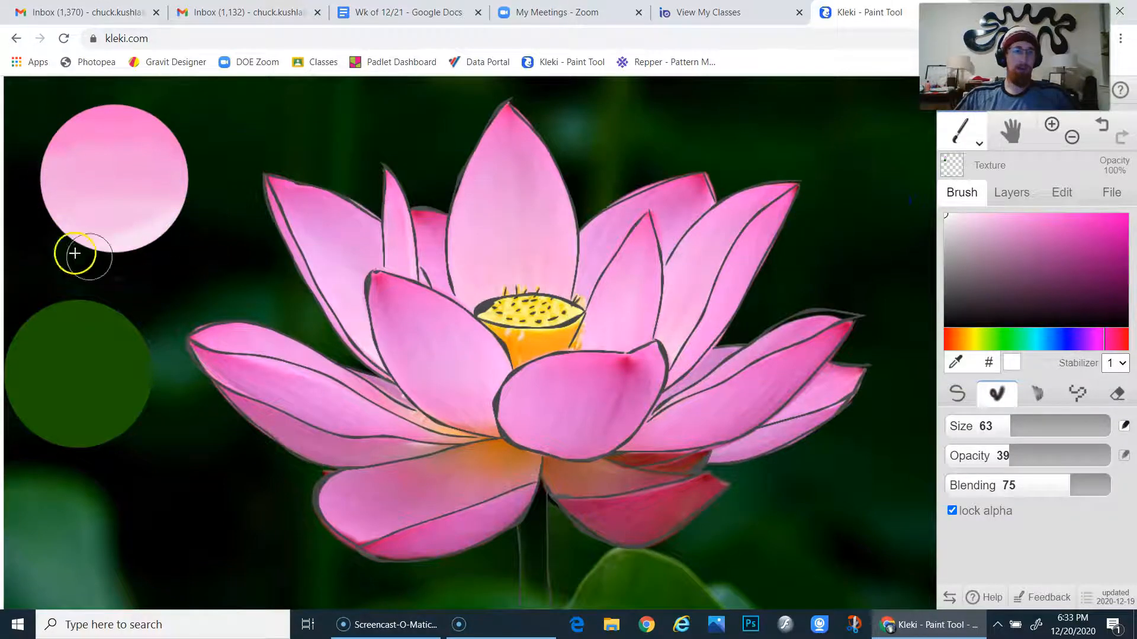
{"action": "mouse_move", "coordinate": [23, 207]}
{"action": "left_mouse_down"}
{"action": "mouse_move", "coordinate": [128, 242]}
{"action": "mouse_move", "coordinate": [192, 216]}
{"action": "mouse_move", "coordinate": [203, 194]}
{"action": "mouse_move", "coordinate": [155, 232]}
{"action": "mouse_move", "coordinate": [37, 210]}
{"action": "left_mouse_up"}
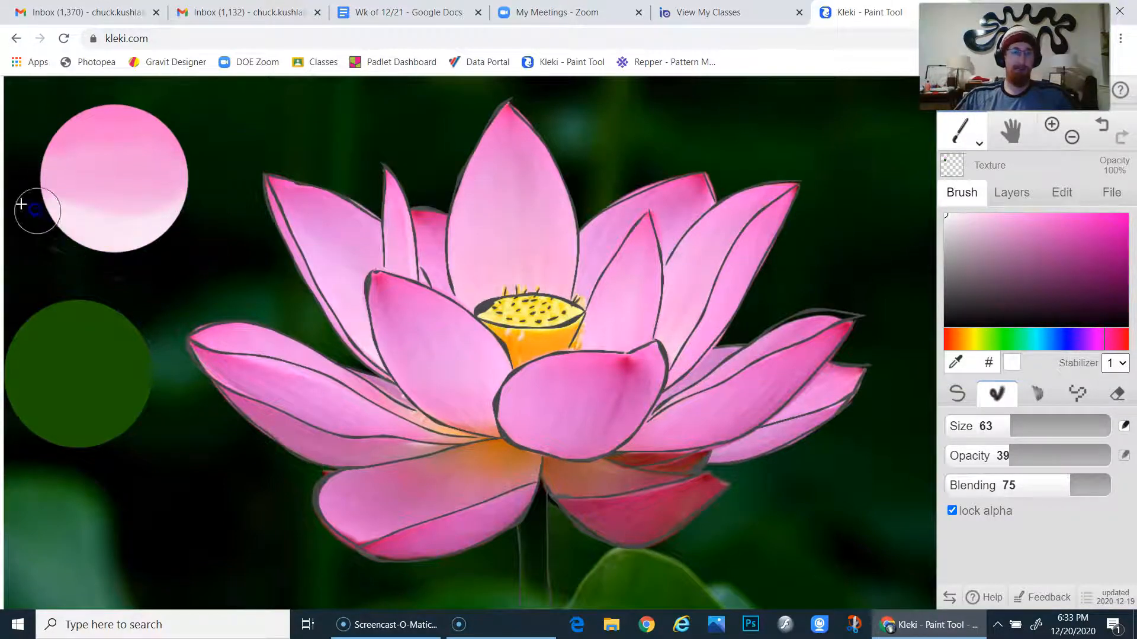
Sample the swatch's middle pink, lower the blend brush's opacity to 22, and smooth the transition into the white area
{"action": "right_click", "coordinate": [115, 189]}
{"action": "mouse_move", "coordinate": [122, 186]}
{"action": "left_mouse_down"}
{"action": "mouse_move", "coordinate": [160, 188]}
{"action": "mouse_move", "coordinate": [138, 208]}
{"action": "mouse_move", "coordinate": [83, 198]}
{"action": "left_mouse_up"}
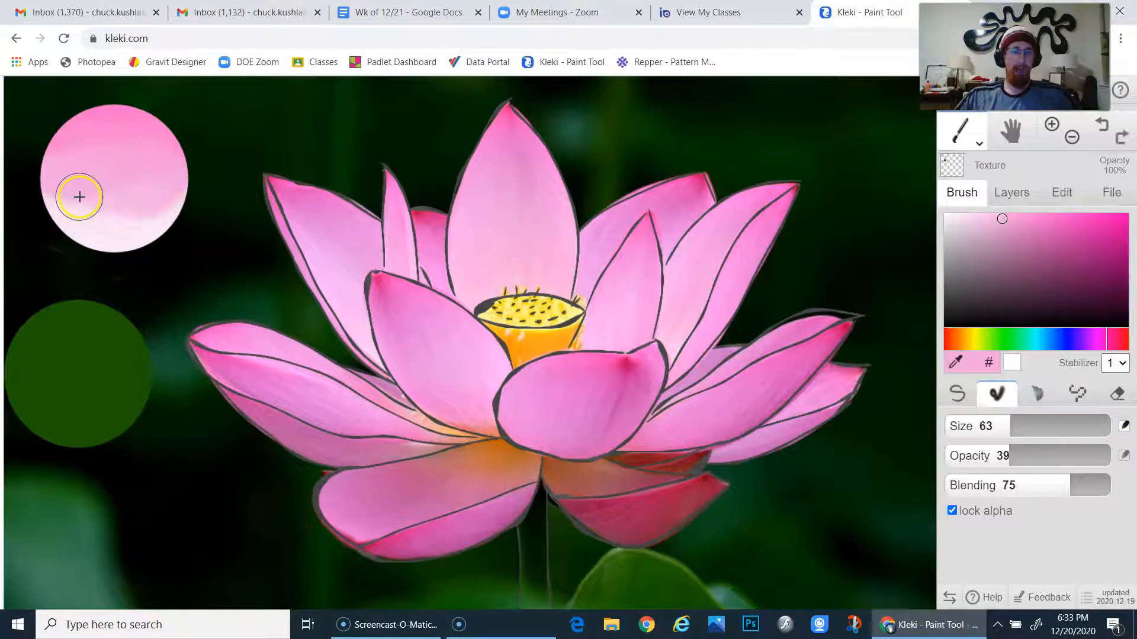
{"action": "left_click_drag", "start_coordinate": [974, 449], "coordinate": [954, 450]}
{"action": "left_click_drag", "start_coordinate": [109, 223], "coordinate": [111, 218]}
{"action": "mouse_move", "coordinate": [54, 193]}
{"action": "left_mouse_down"}
{"action": "mouse_move", "coordinate": [35, 205]}
{"action": "mouse_move", "coordinate": [57, 209]}
{"action": "left_mouse_up"}
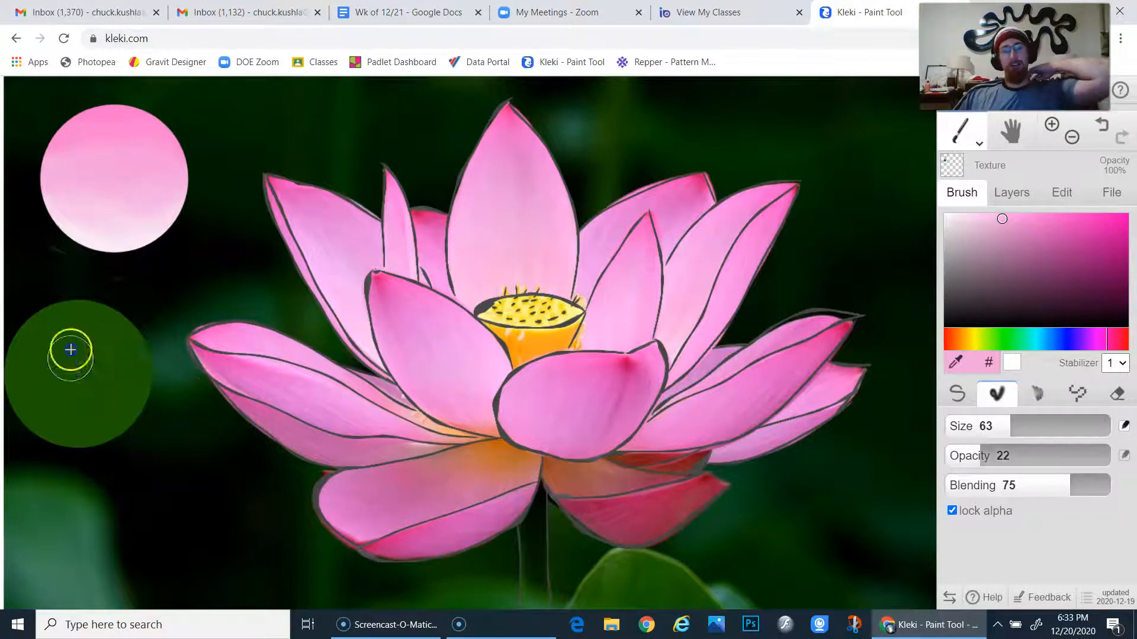
Switch to the pen brush's textured chalk-like tip at size 200, try pink dabs below the green swatch, and undo them
{"action": "left_click", "coordinate": [950, 399]}
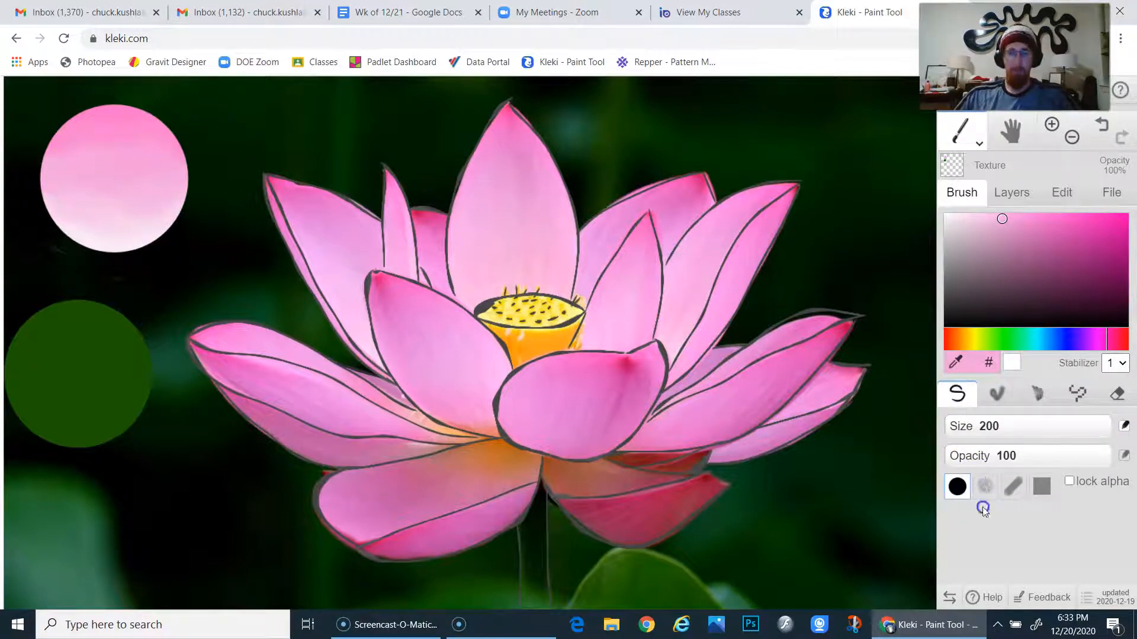
{"action": "left_click", "coordinate": [988, 488]}
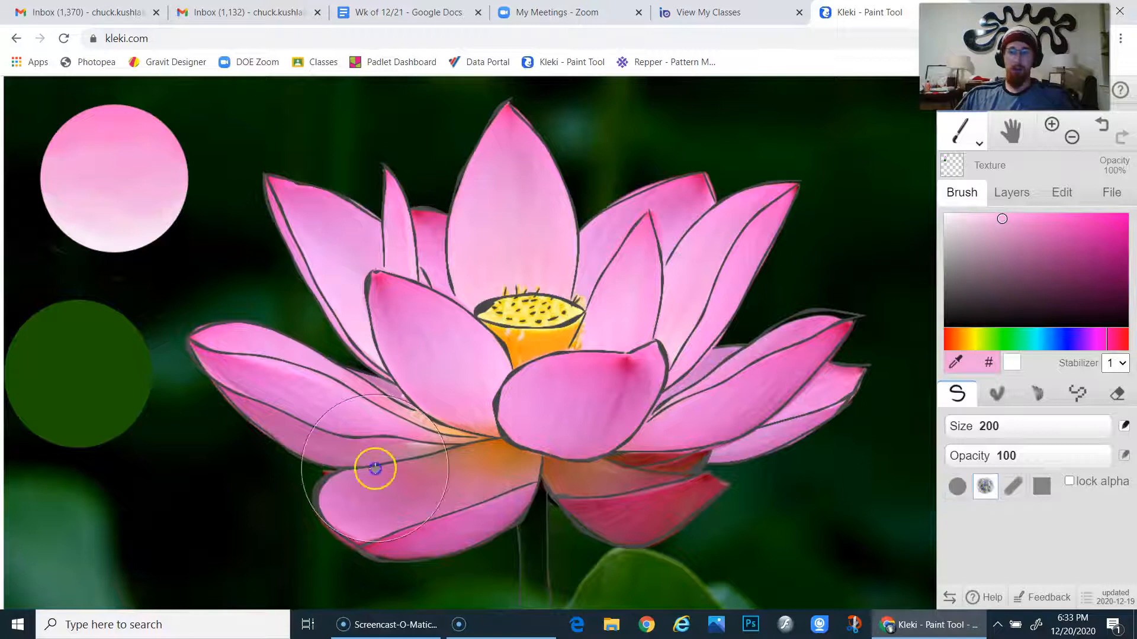
{"action": "left_click", "coordinate": [169, 512]}
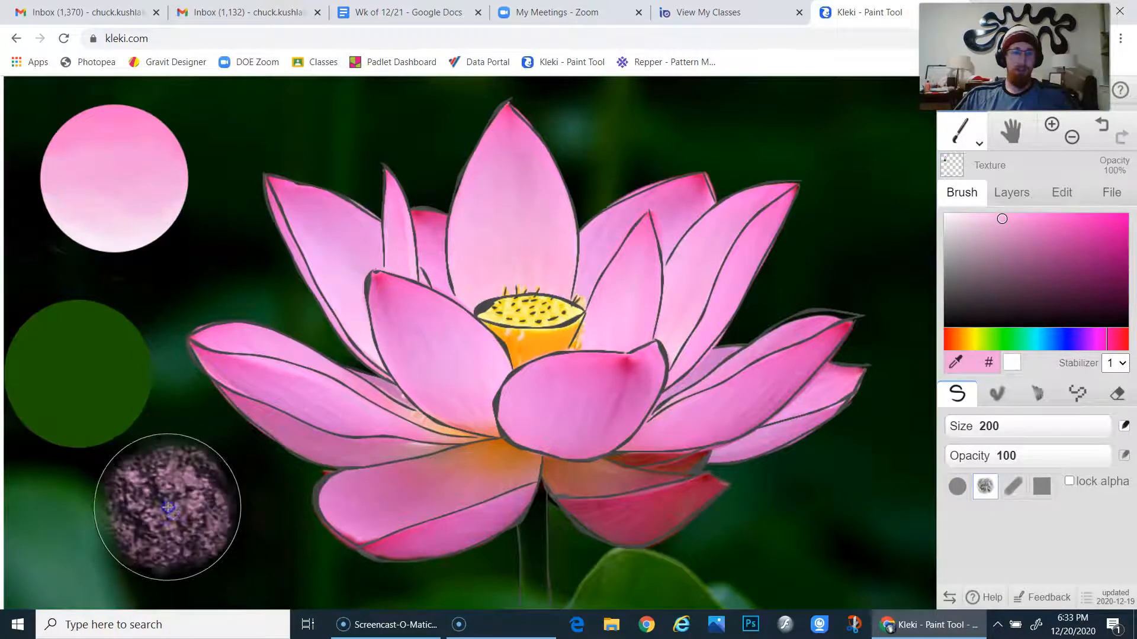
{"action": "left_click", "coordinate": [227, 530]}
{"action": "left_click", "coordinate": [146, 529]}
{"action": "left_click", "coordinate": [90, 532]}
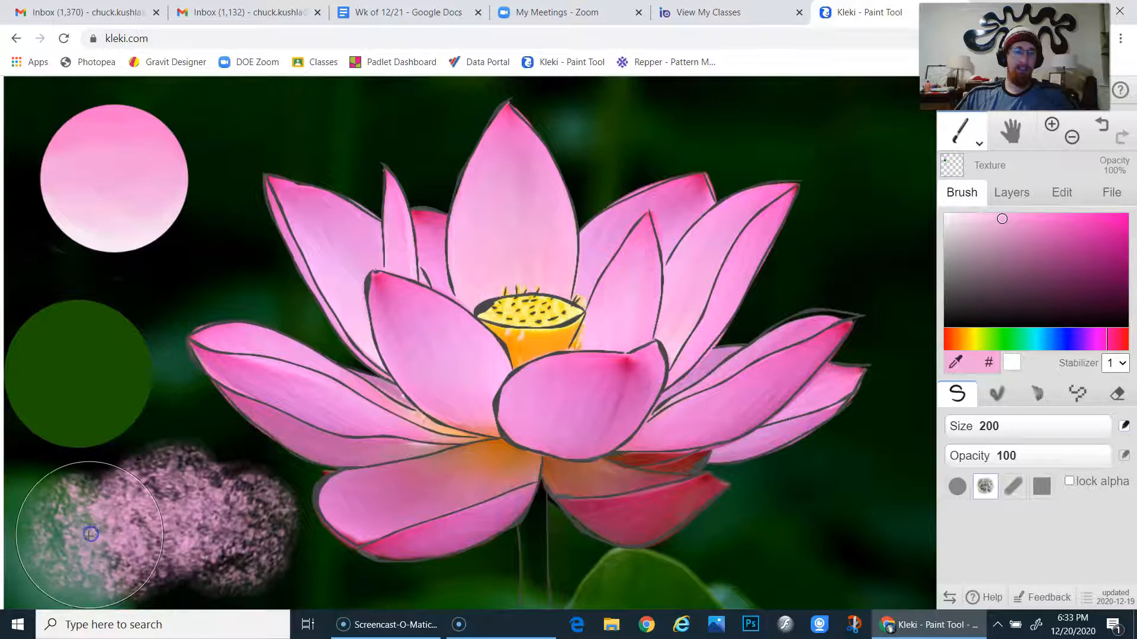
{"action": "key", "text": "ctrl+z"}
{"action": "key", "text": "ctrl+z"}
{"action": "key", "text": "ctrl+z"}
{"action": "key", "text": "ctrl+z"}
{"action": "key", "text": "ctrl+y"}
{"action": "key", "text": "ctrl+z"}
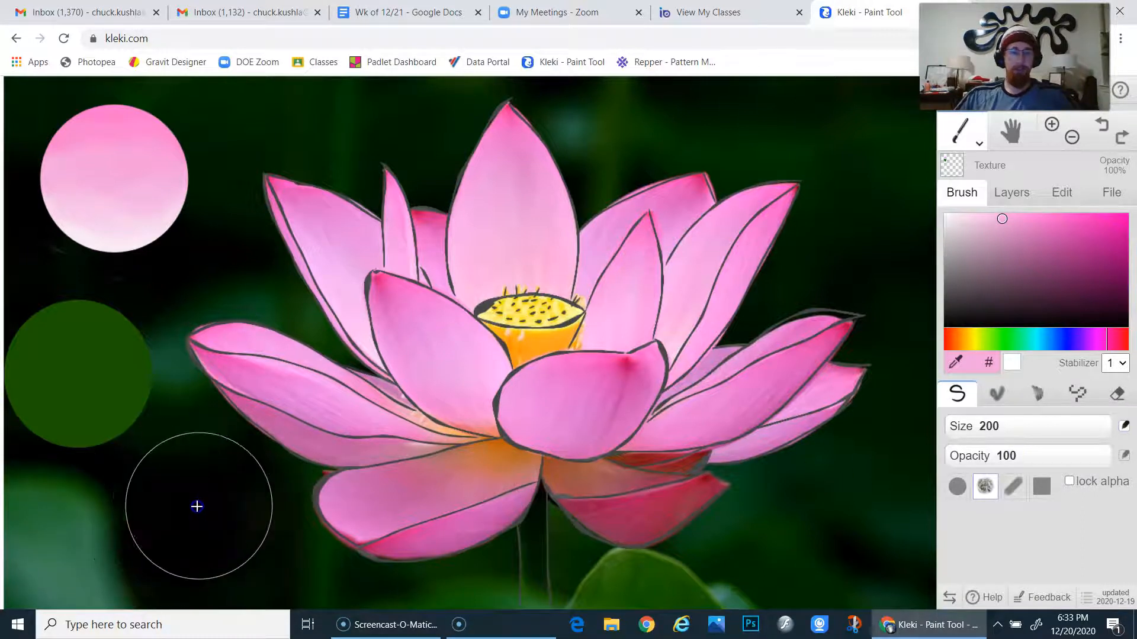
Try another row of overlapping textured pink dabs below the green swatch and undo them
{"action": "left_click", "coordinate": [196, 506]}
{"action": "left_click", "coordinate": [135, 522]}
{"action": "left_click", "coordinate": [86, 521]}
{"action": "key", "text": "ctrl+z"}
{"action": "key", "text": "ctrl+z"}
{"action": "key", "text": "ctrl+z"}
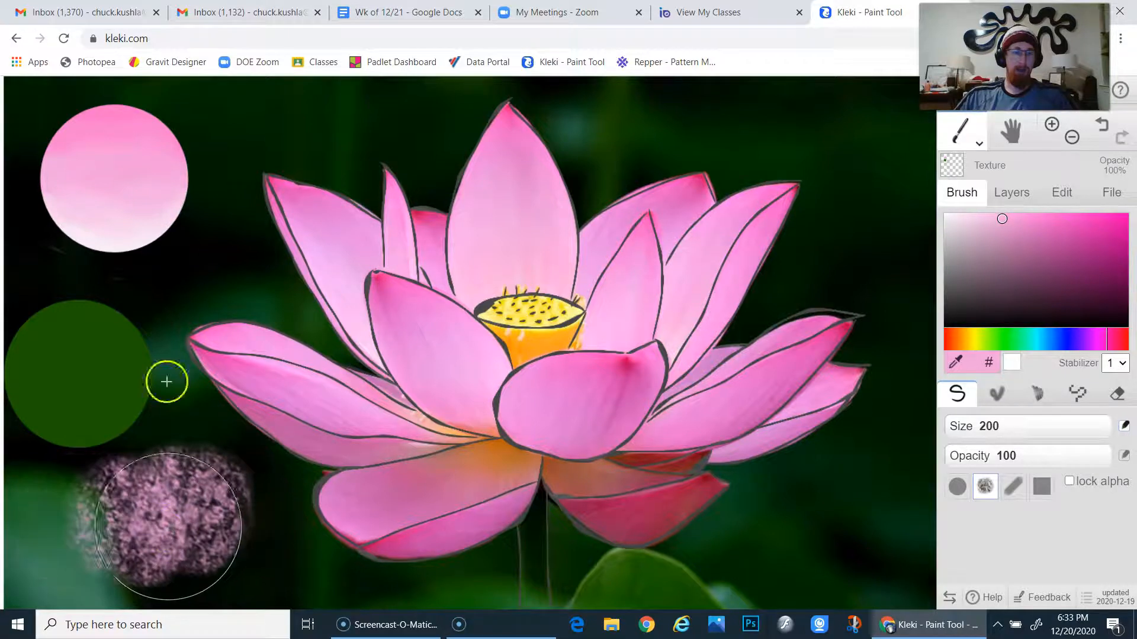
Try textured pink dabs on the dark background right of the lotus petals and undo them
{"action": "left_click", "coordinate": [891, 214]}
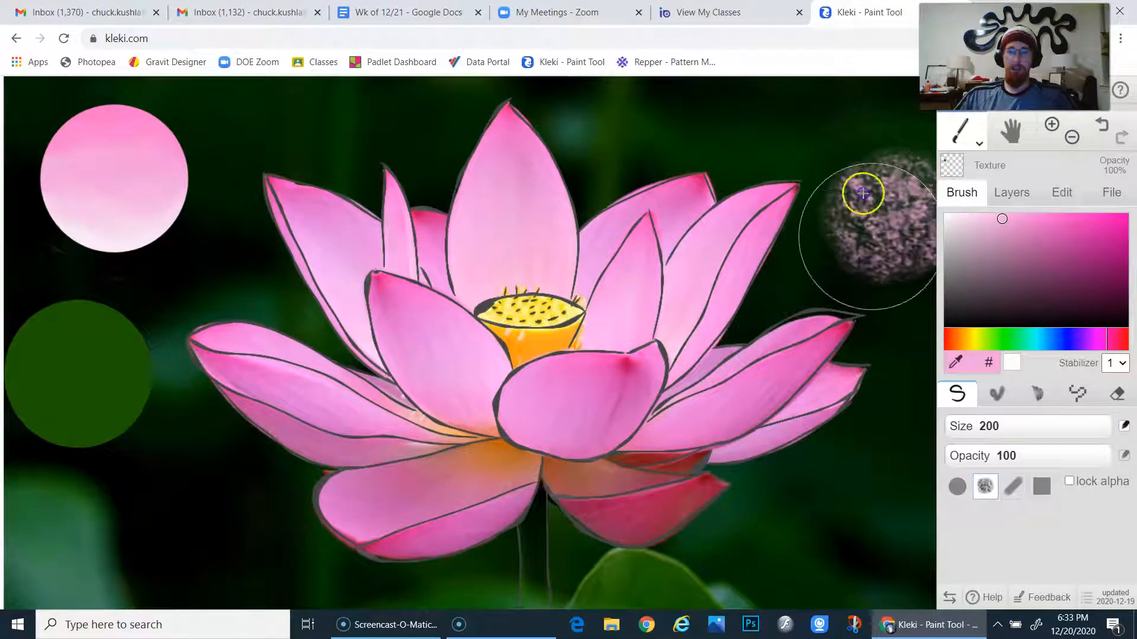
{"action": "left_click", "coordinate": [861, 147]}
{"action": "key", "text": "ctrl+z"}
{"action": "key", "text": "ctrl+z"}
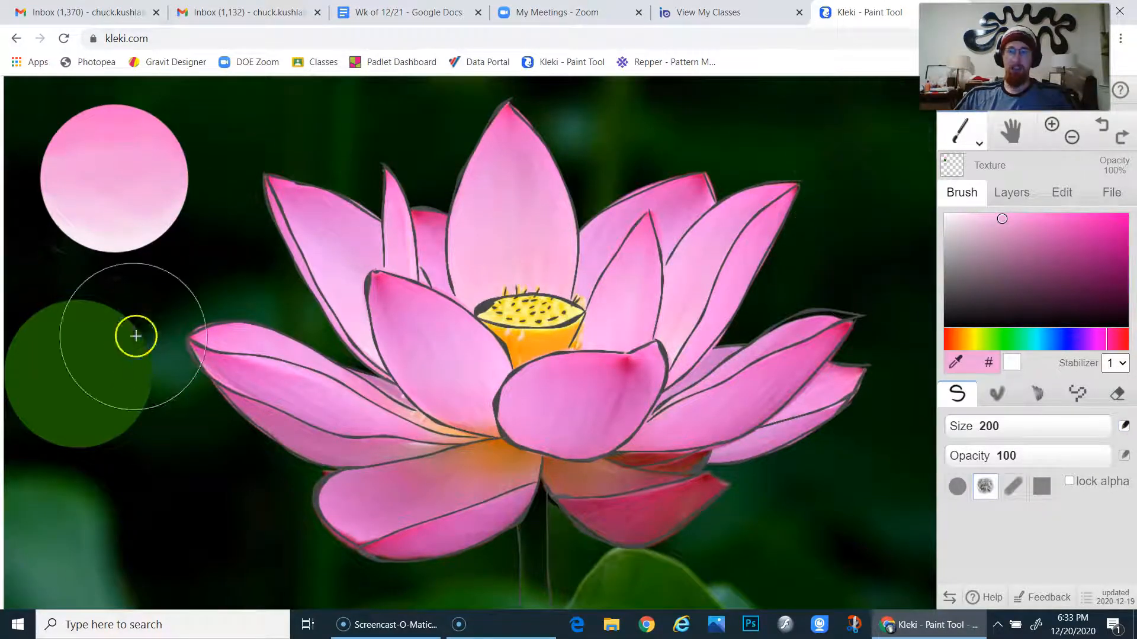
Lower the brush opacity to 29, sample the swatch's green, and texture the green swatch with a darker green using lock alpha
{"action": "left_click_drag", "start_coordinate": [1055, 451], "coordinate": [1076, 459]}
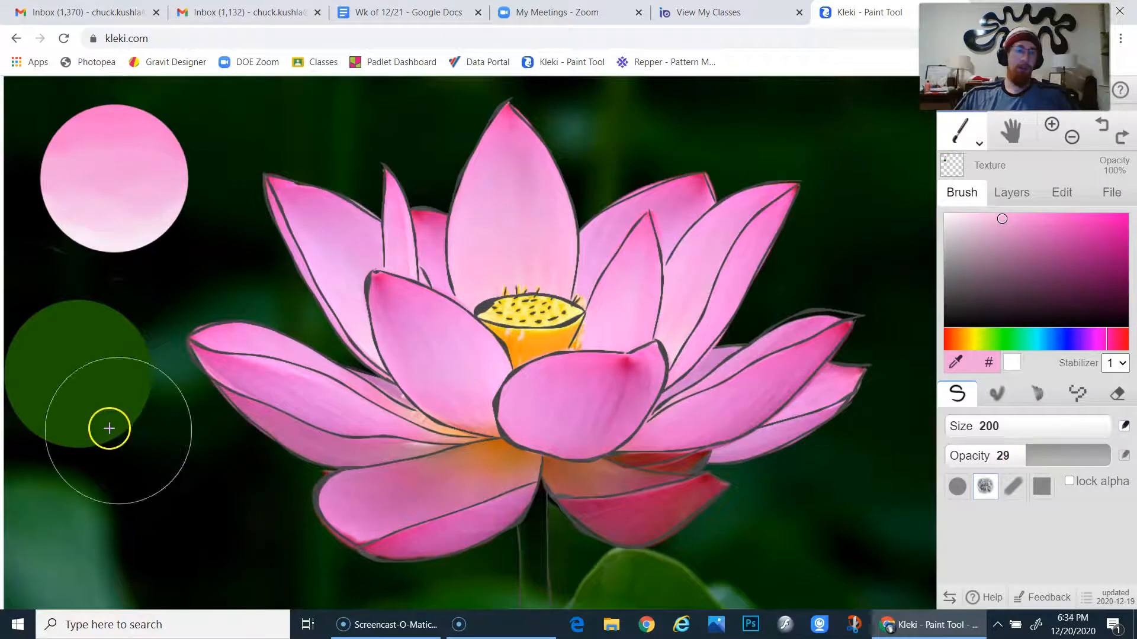
{"action": "left_click", "coordinate": [77, 378], "text": "alt"}
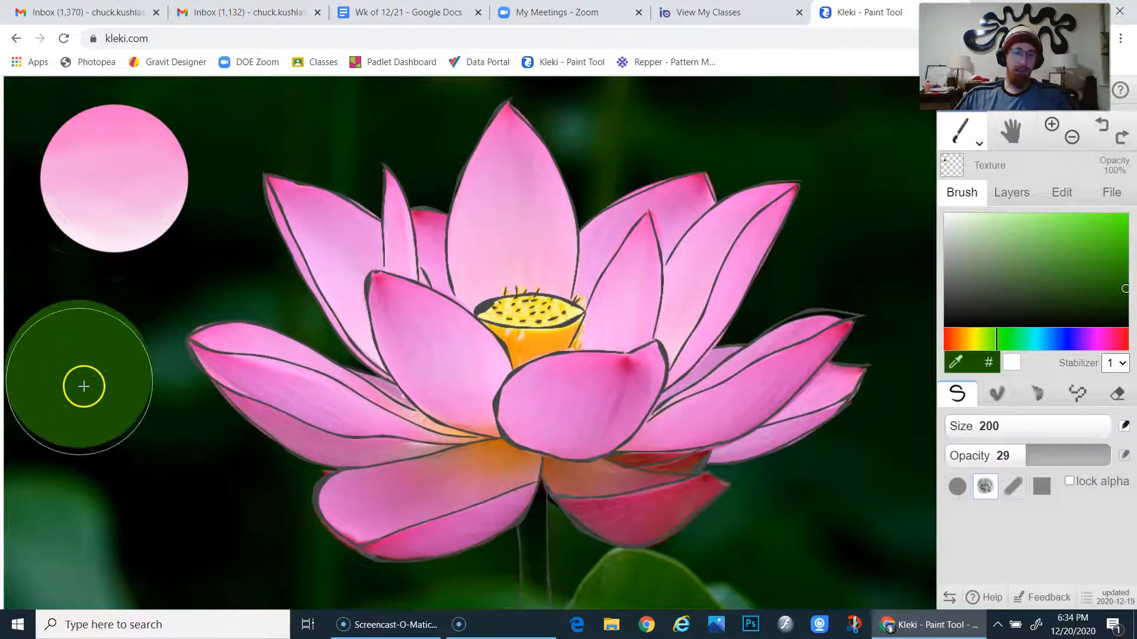
{"action": "left_click", "coordinate": [1095, 294]}
{"action": "mouse_move", "coordinate": [68, 416]}
{"action": "left_mouse_down"}
{"action": "mouse_move", "coordinate": [103, 424]}
{"action": "mouse_move", "coordinate": [69, 417]}
{"action": "mouse_move", "coordinate": [75, 441]}
{"action": "mouse_move", "coordinate": [67, 411]}
{"action": "mouse_move", "coordinate": [53, 424]}
{"action": "mouse_move", "coordinate": [144, 426]}
{"action": "mouse_move", "coordinate": [97, 369]}
{"action": "mouse_move", "coordinate": [63, 362]}
{"action": "mouse_move", "coordinate": [102, 396]}
{"action": "left_mouse_up"}
{"action": "key", "text": "ctrl+z"}
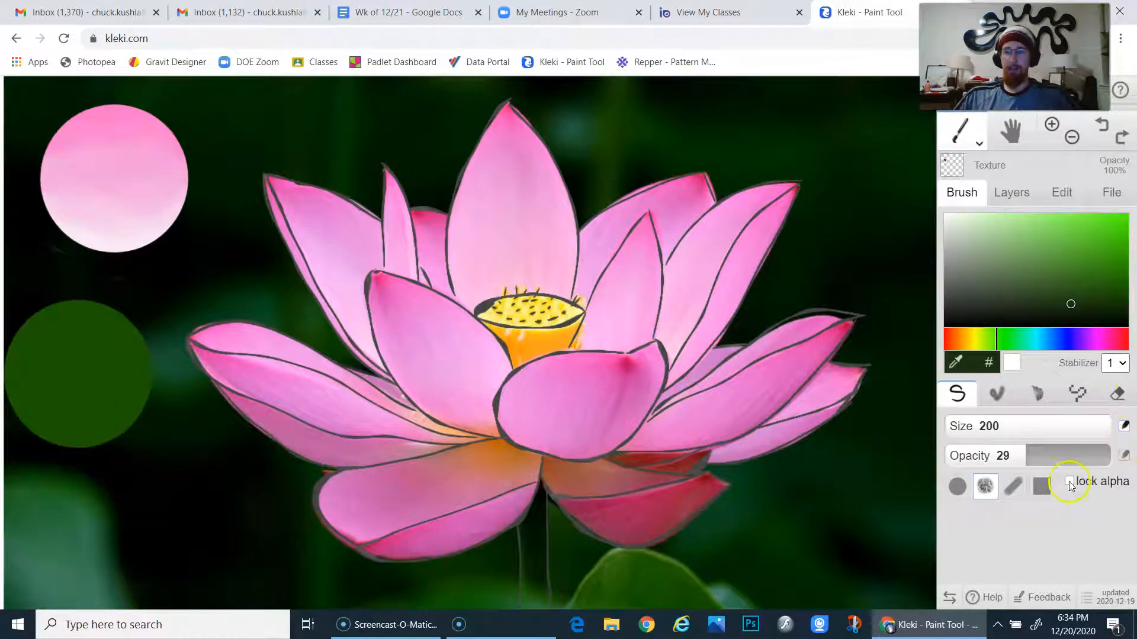
{"action": "mouse_move", "coordinate": [44, 389]}
{"action": "left_mouse_down"}
{"action": "mouse_move", "coordinate": [81, 440]}
{"action": "mouse_move", "coordinate": [136, 454]}
{"action": "mouse_move", "coordinate": [38, 423]}
{"action": "mouse_move", "coordinate": [31, 372]}
{"action": "mouse_move", "coordinate": [74, 424]}
{"action": "mouse_move", "coordinate": [119, 432]}
{"action": "mouse_move", "coordinate": [63, 423]}
{"action": "mouse_move", "coordinate": [29, 381]}
{"action": "left_mouse_up"}
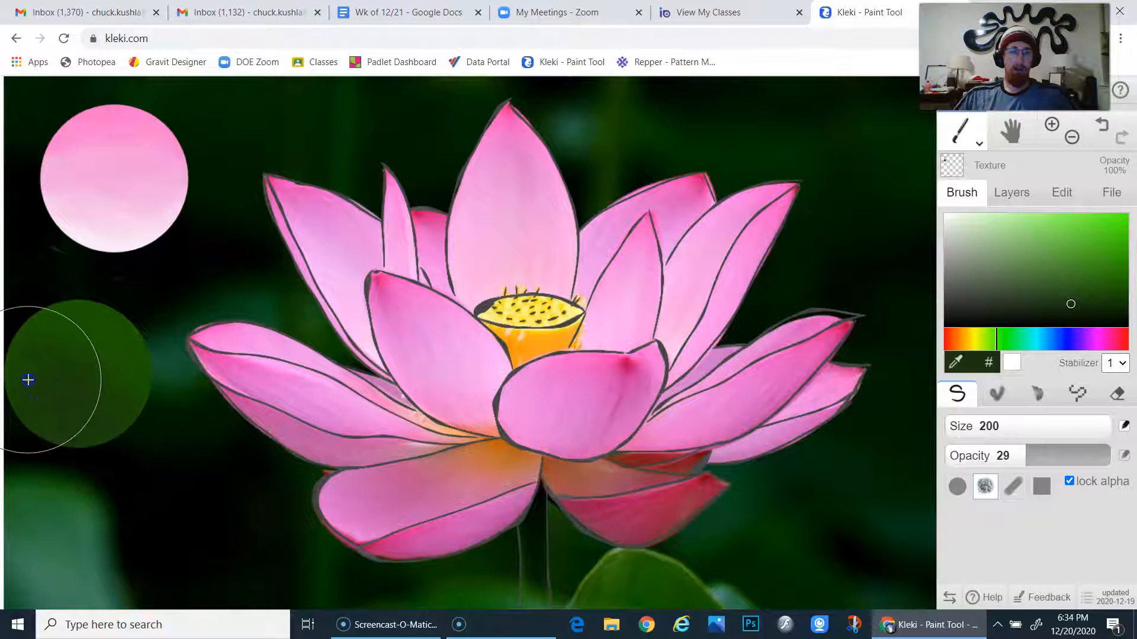
Layer alternating light and dark green textured dabs across the green swatch
{"action": "left_click", "coordinate": [1028, 218]}
{"action": "mouse_move", "coordinate": [55, 317]}
{"action": "left_mouse_down"}
{"action": "mouse_move", "coordinate": [82, 342]}
{"action": "mouse_move", "coordinate": [105, 326]}
{"action": "mouse_move", "coordinate": [127, 373]}
{"action": "left_mouse_up"}
{"action": "left_click", "coordinate": [1028, 248]}
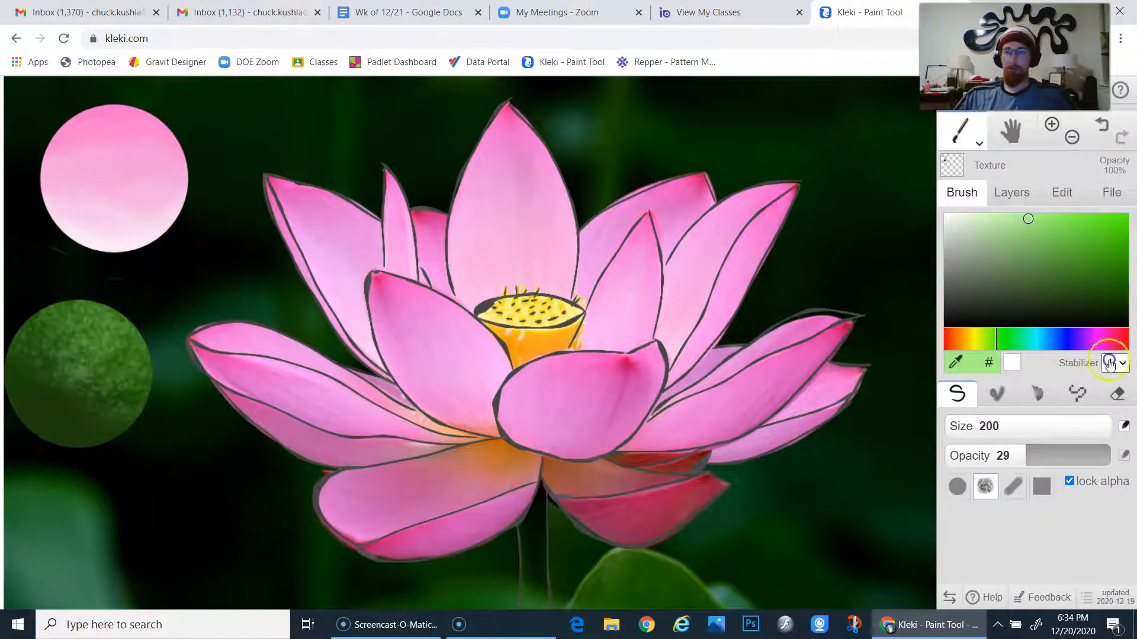
{"action": "left_click", "coordinate": [1091, 290]}
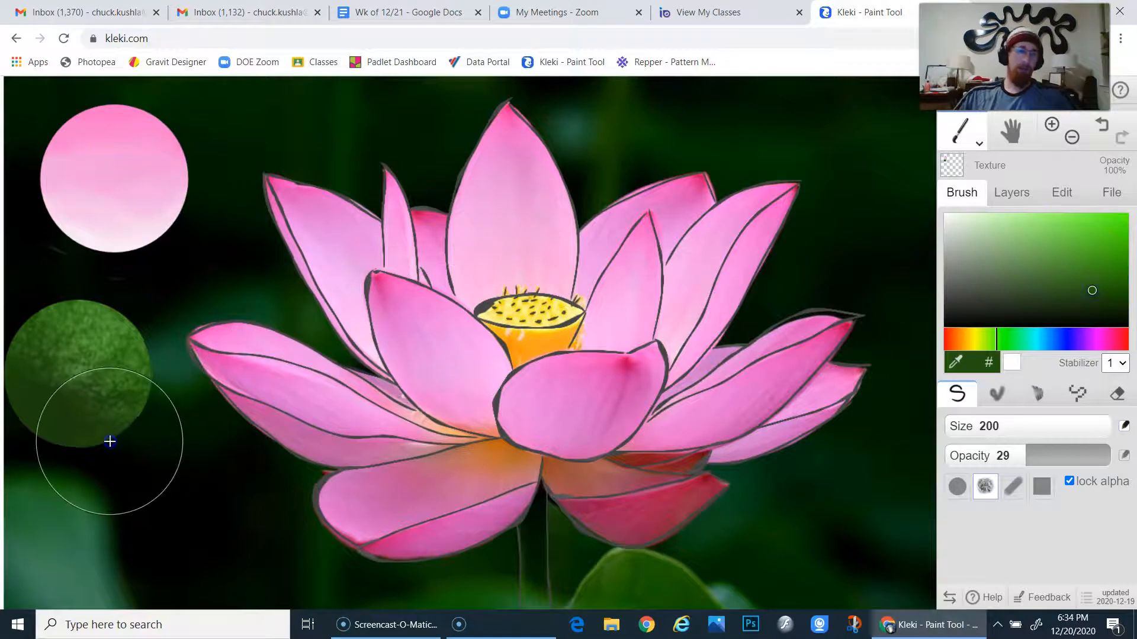
{"action": "left_click_drag", "start_coordinate": [1020, 247], "coordinate": [1047, 236]}
{"action": "mouse_move", "coordinate": [107, 384]}
{"action": "left_mouse_down"}
{"action": "mouse_move", "coordinate": [101, 371]}
{"action": "mouse_move", "coordinate": [48, 411]}
{"action": "mouse_move", "coordinate": [87, 417]}
{"action": "left_mouse_up"}
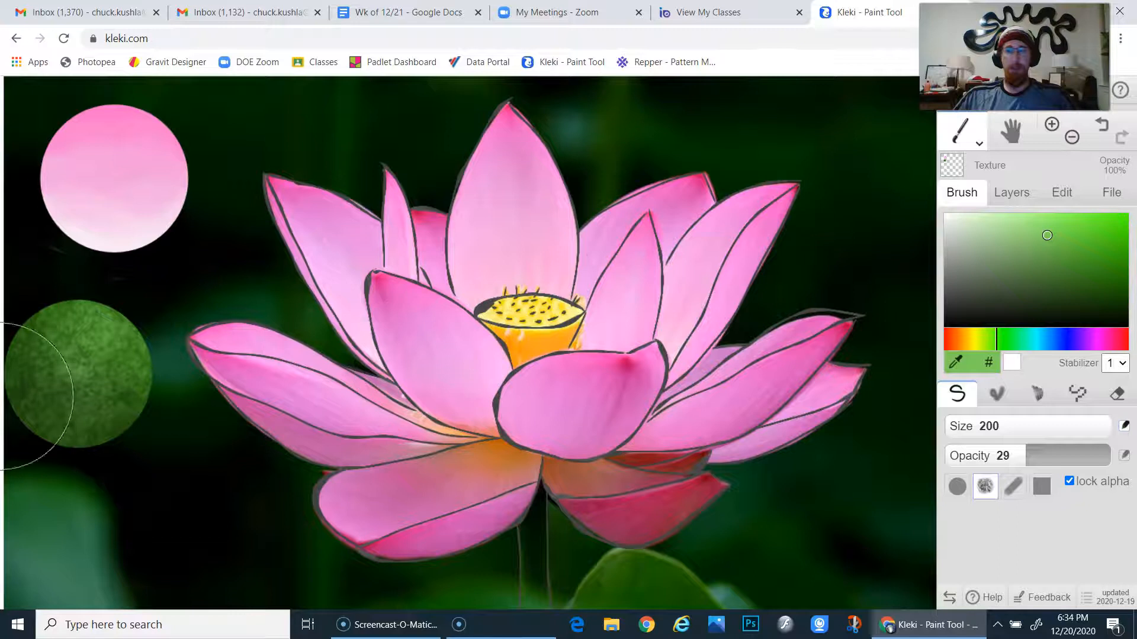
Sample the leaf's dark green and draw thin branching veins across the green swatch at size 11 and opacity 64
{"action": "scroll", "coordinate": [109, 380], "scroll_direction": "down", "scroll_amount": 2}
{"action": "scroll", "coordinate": [109, 381], "scroll_direction": "up", "scroll_amount": 2}
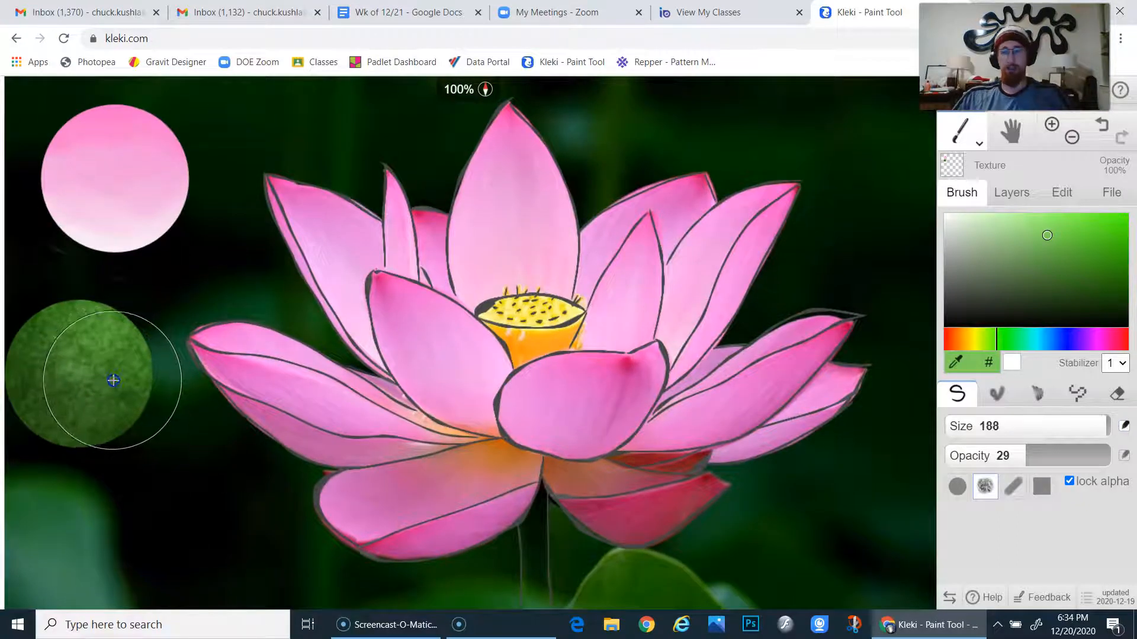
{"action": "left_click_drag", "start_coordinate": [1102, 428], "coordinate": [1001, 428]}
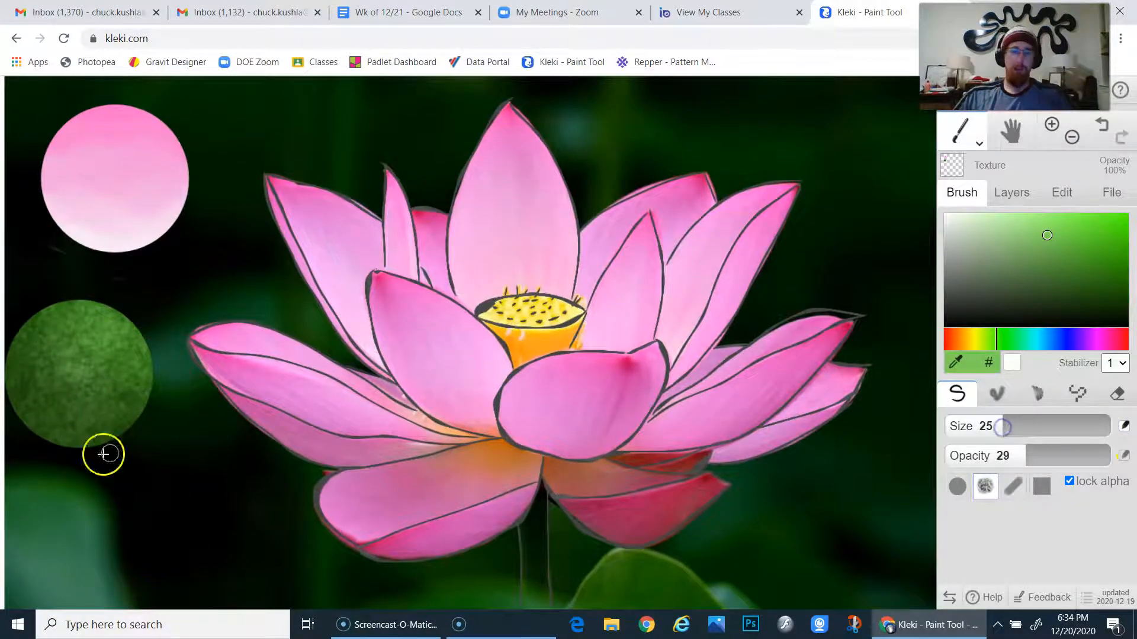
{"action": "left_click", "coordinate": [986, 426]}
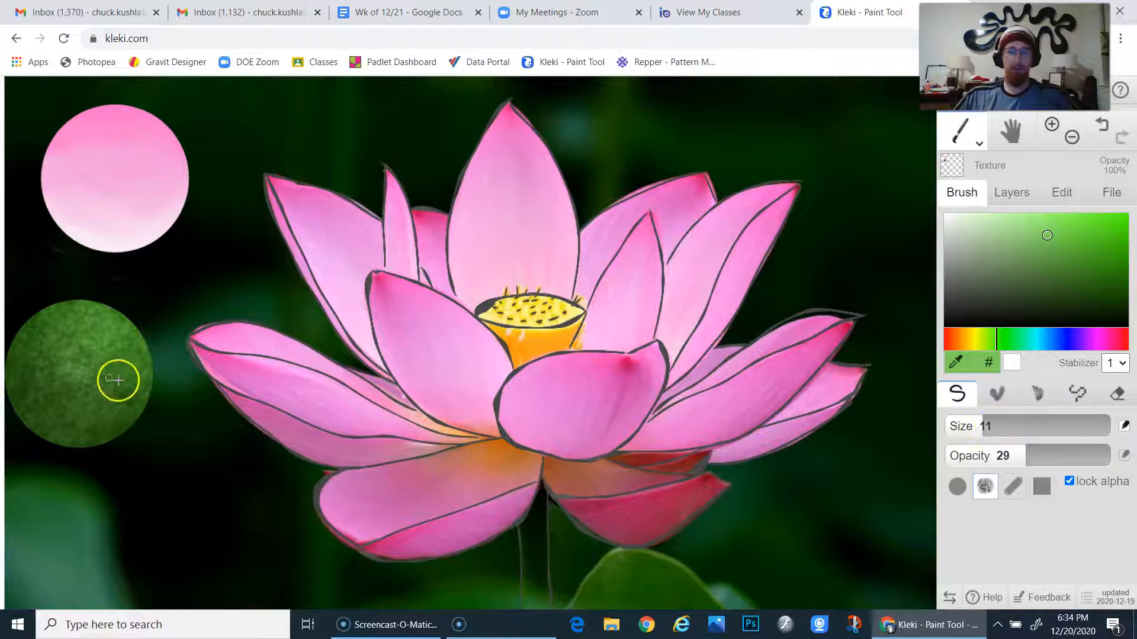
{"action": "left_click", "coordinate": [644, 575], "text": "alt"}
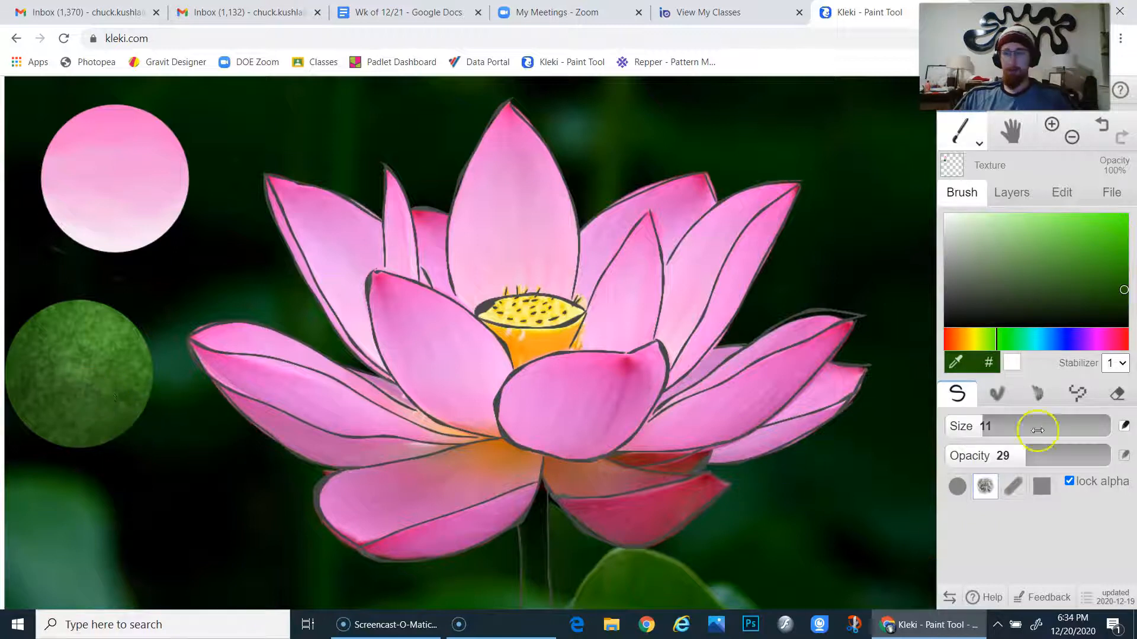
{"action": "left_click_drag", "start_coordinate": [1031, 450], "coordinate": [1071, 451]}
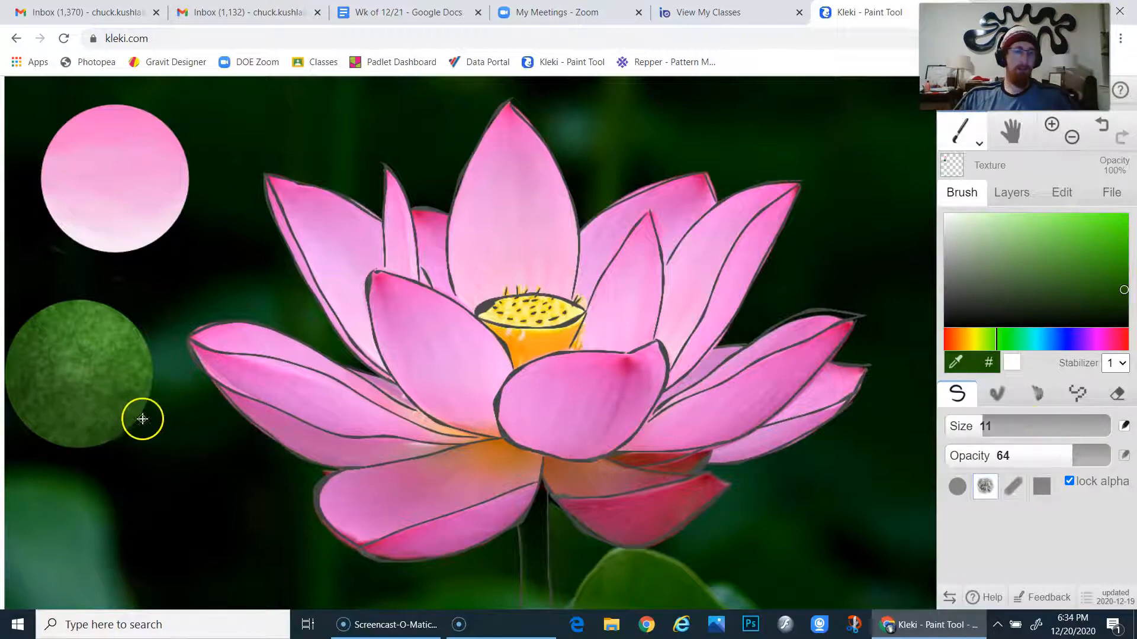
{"action": "mouse_move", "coordinate": [112, 406]}
{"action": "left_mouse_down"}
{"action": "mouse_move", "coordinate": [91, 385]}
{"action": "mouse_move", "coordinate": [43, 376]}
{"action": "left_mouse_up"}
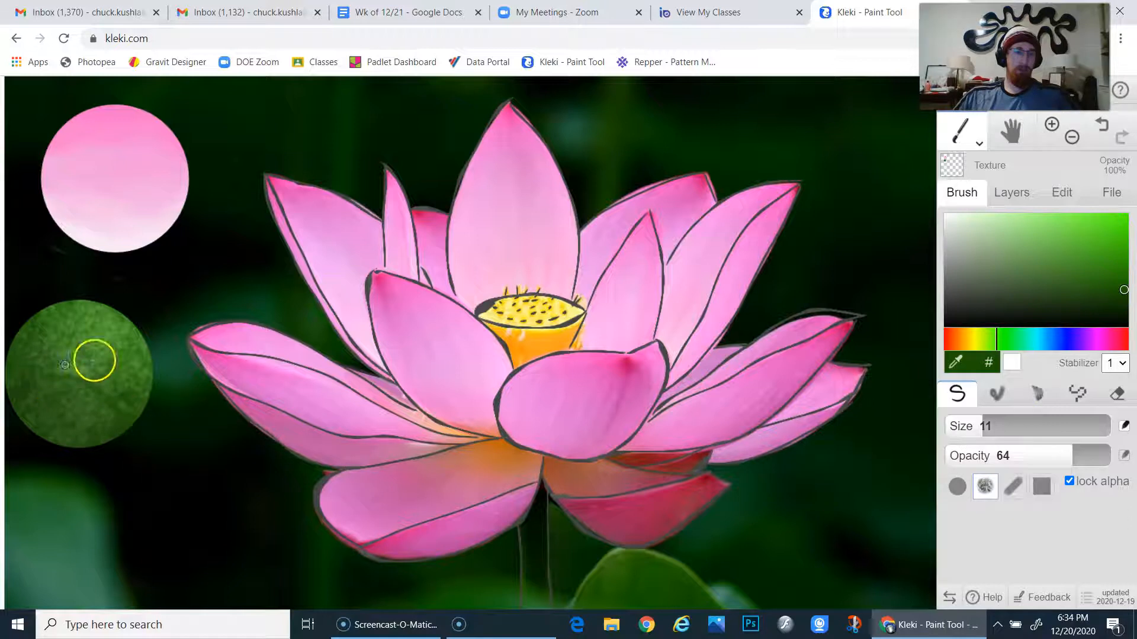
{"action": "mouse_move", "coordinate": [123, 408]}
{"action": "left_mouse_down"}
{"action": "mouse_move", "coordinate": [49, 372]}
{"action": "mouse_move", "coordinate": [18, 339]}
{"action": "mouse_move", "coordinate": [93, 389]}
{"action": "left_mouse_up"}
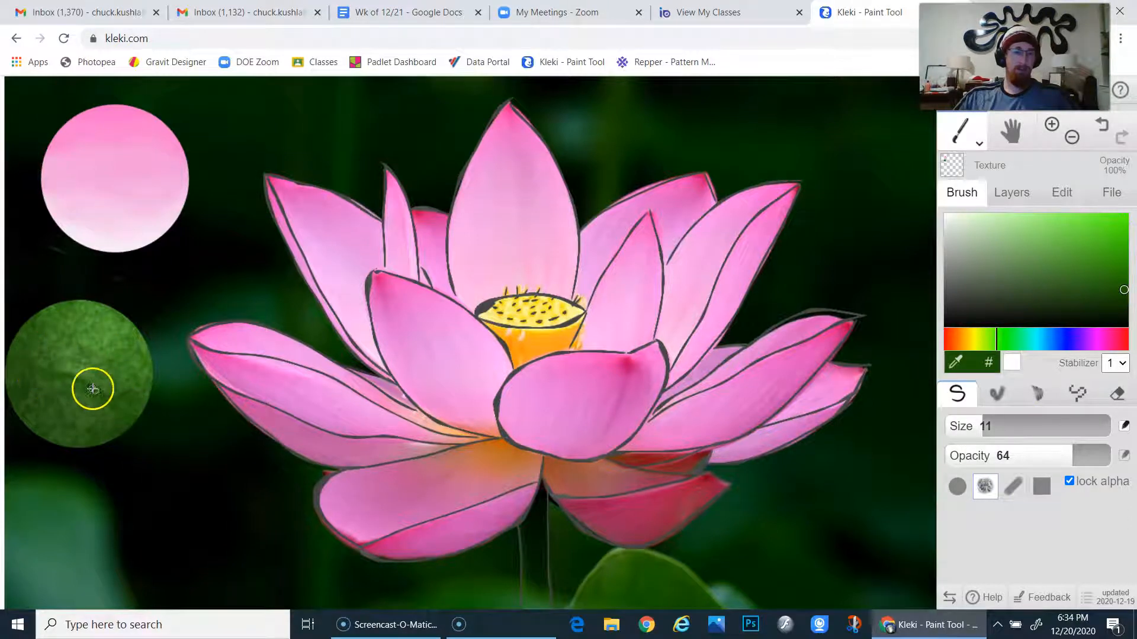
{"action": "mouse_move", "coordinate": [116, 338]}
{"action": "left_mouse_down"}
{"action": "mouse_move", "coordinate": [96, 393]}
{"action": "mouse_move", "coordinate": [55, 411]}
{"action": "mouse_move", "coordinate": [96, 401]}
{"action": "mouse_move", "coordinate": [43, 327]}
{"action": "mouse_move", "coordinate": [92, 369]}
{"action": "left_mouse_up"}
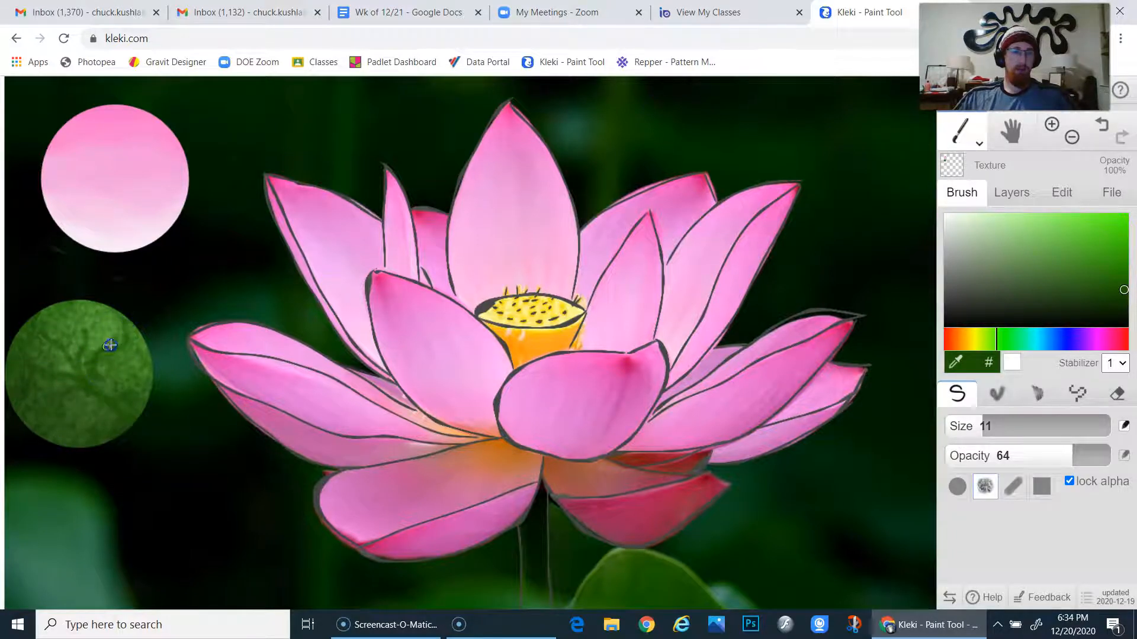
Try light green textured dabs at size 44 below the green swatch with lock alpha off, and undo them
{"action": "left_click_drag", "start_coordinate": [977, 427], "coordinate": [1023, 427]}
{"action": "left_click", "coordinate": [1070, 482]}
{"action": "left_click", "coordinate": [1036, 214]}
{"action": "mouse_move", "coordinate": [68, 496]}
{"action": "left_mouse_down"}
{"action": "mouse_move", "coordinate": [123, 499]}
{"action": "mouse_move", "coordinate": [210, 540]}
{"action": "mouse_move", "coordinate": [270, 546]}
{"action": "mouse_move", "coordinate": [130, 552]}
{"action": "mouse_move", "coordinate": [61, 568]}
{"action": "left_mouse_up"}
{"action": "mouse_move", "coordinate": [178, 546]}
{"action": "left_mouse_down"}
{"action": "mouse_move", "coordinate": [209, 557]}
{"action": "mouse_move", "coordinate": [269, 553]}
{"action": "mouse_move", "coordinate": [268, 567]}
{"action": "mouse_move", "coordinate": [189, 543]}
{"action": "mouse_move", "coordinate": [49, 571]}
{"action": "mouse_move", "coordinate": [135, 564]}
{"action": "mouse_move", "coordinate": [162, 547]}
{"action": "mouse_move", "coordinate": [201, 506]}
{"action": "mouse_move", "coordinate": [155, 465]}
{"action": "mouse_move", "coordinate": [129, 514]}
{"action": "mouse_move", "coordinate": [80, 553]}
{"action": "mouse_move", "coordinate": [189, 524]}
{"action": "mouse_move", "coordinate": [201, 562]}
{"action": "mouse_move", "coordinate": [168, 515]}
{"action": "mouse_move", "coordinate": [88, 527]}
{"action": "mouse_move", "coordinate": [203, 507]}
{"action": "left_mouse_up"}
{"action": "key", "text": "ctrl+z"}
{"action": "left_click", "coordinate": [187, 506]}
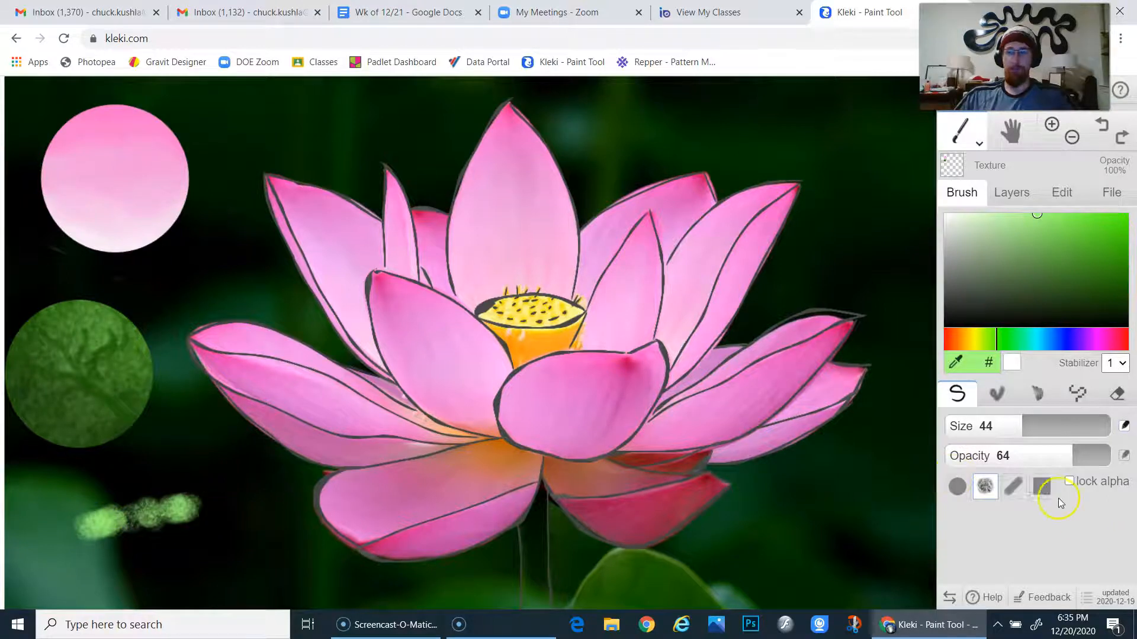
{"action": "key", "text": "ctrl+z"}
{"action": "key", "text": "ctrl+z"}
{"action": "key", "text": "ctrl+z"}
{"action": "key", "text": "ctrl+z"}
{"action": "key", "text": "ctrl+z"}
{"action": "key", "text": "ctrl+z"}
{"action": "key", "text": "ctrl+z"}
Lower the brush opacity to 27, try overlapping light green textured strokes below the green swatch, and undo them
{"action": "left_click_drag", "start_coordinate": [1035, 464], "coordinate": [999, 466]}
{"action": "left_click_drag", "start_coordinate": [236, 457], "coordinate": [139, 505]}
{"action": "left_click_drag", "start_coordinate": [185, 474], "coordinate": [61, 507]}
{"action": "left_click_drag", "start_coordinate": [217, 523], "coordinate": [88, 547]}
{"action": "mouse_move", "coordinate": [218, 483]}
{"action": "left_mouse_down"}
{"action": "mouse_move", "coordinate": [89, 526]}
{"action": "mouse_move", "coordinate": [186, 481]}
{"action": "mouse_move", "coordinate": [87, 530]}
{"action": "mouse_move", "coordinate": [203, 490]}
{"action": "mouse_move", "coordinate": [77, 542]}
{"action": "left_mouse_up"}
{"action": "key", "text": "ctrl+z"}
{"action": "key", "text": "ctrl+z"}
{"action": "key", "text": "ctrl+z"}
{"action": "key", "text": "ctrl+z"}
{"action": "key", "text": "ctrl+z"}
{"action": "key", "text": "ctrl+z"}
{"action": "key", "text": "ctrl+z"}
{"action": "key", "text": "ctrl+z"}
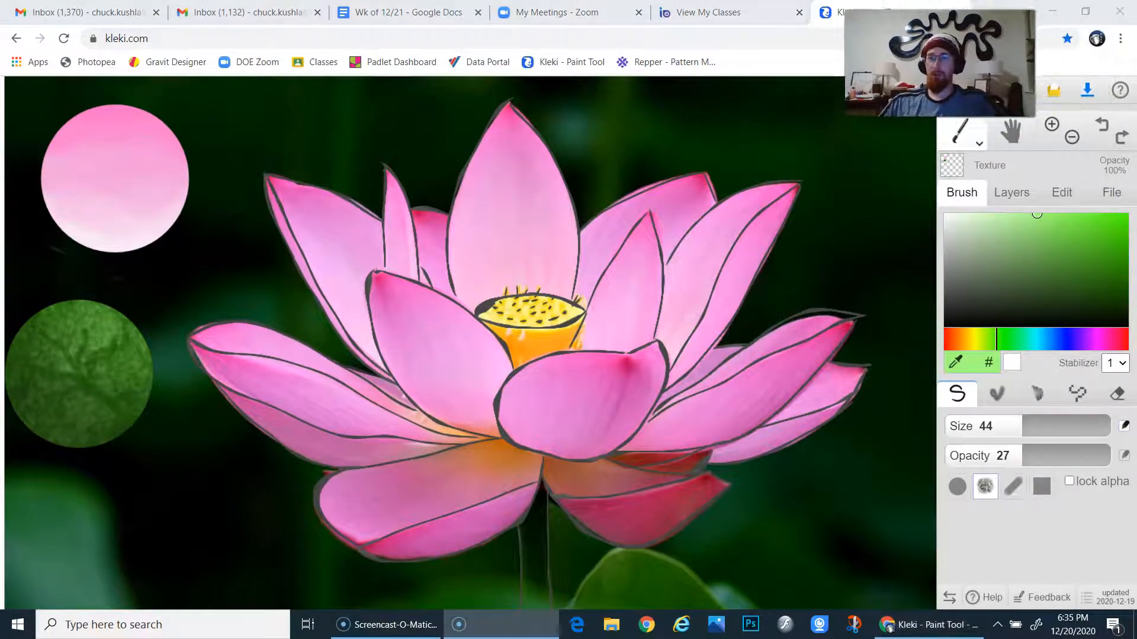
Import the file 2020_12_17_0pu_Kleki from Downloads as a new image without flattening it
{"action": "left_click", "coordinate": [1055, 93]}
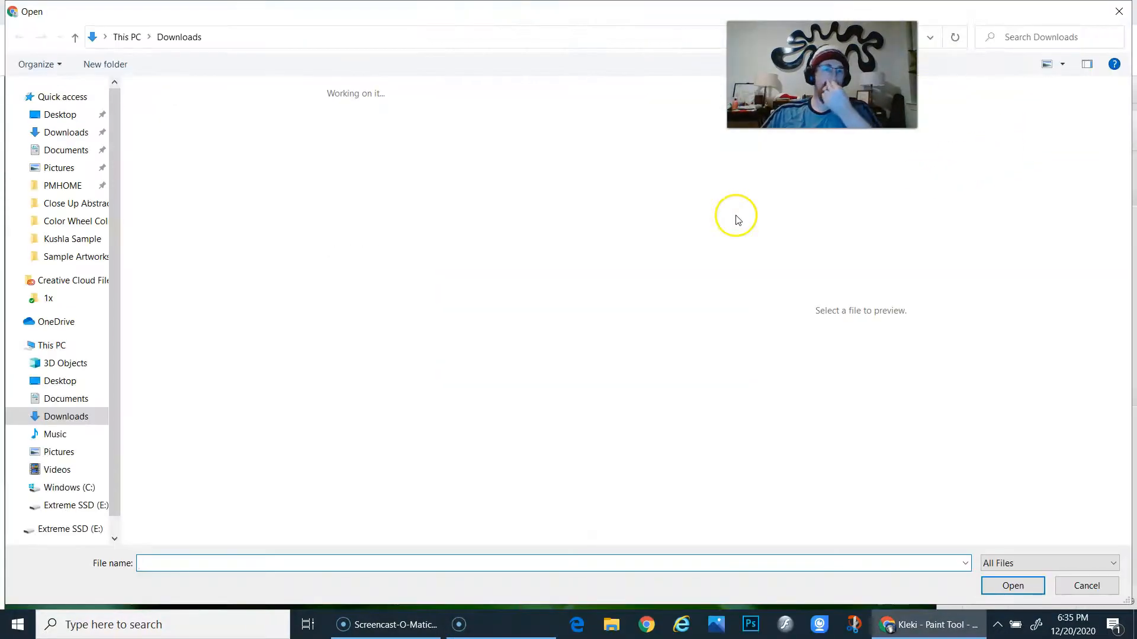
{"action": "scroll", "coordinate": [350, 251], "scroll_direction": "down", "scroll_amount": 5}
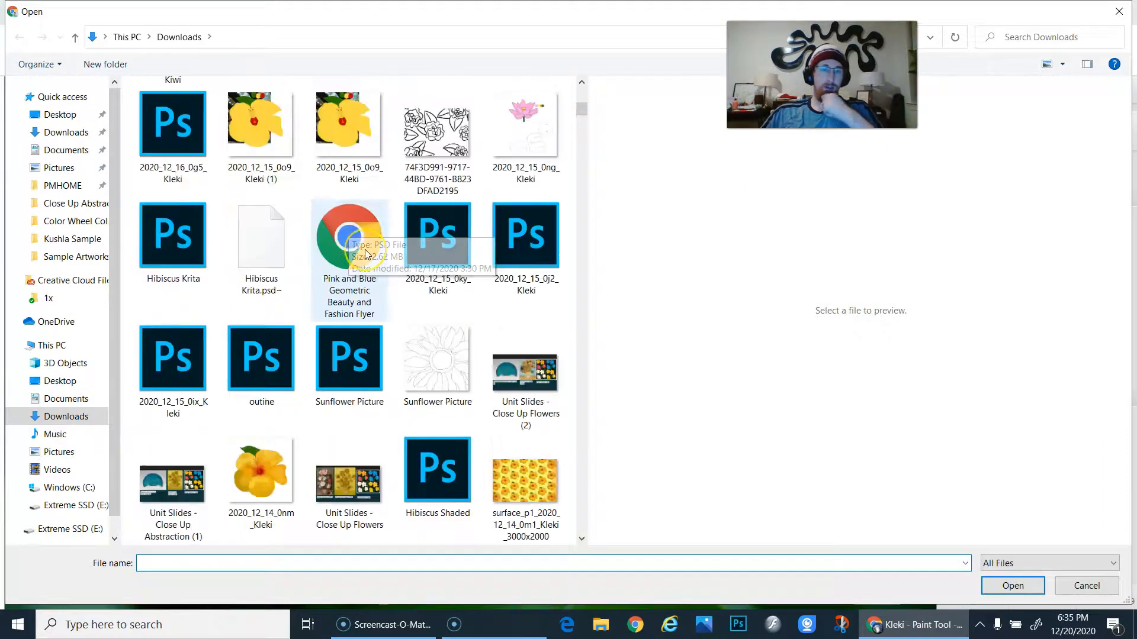
{"action": "scroll", "coordinate": [365, 252], "scroll_direction": "down", "scroll_amount": 15}
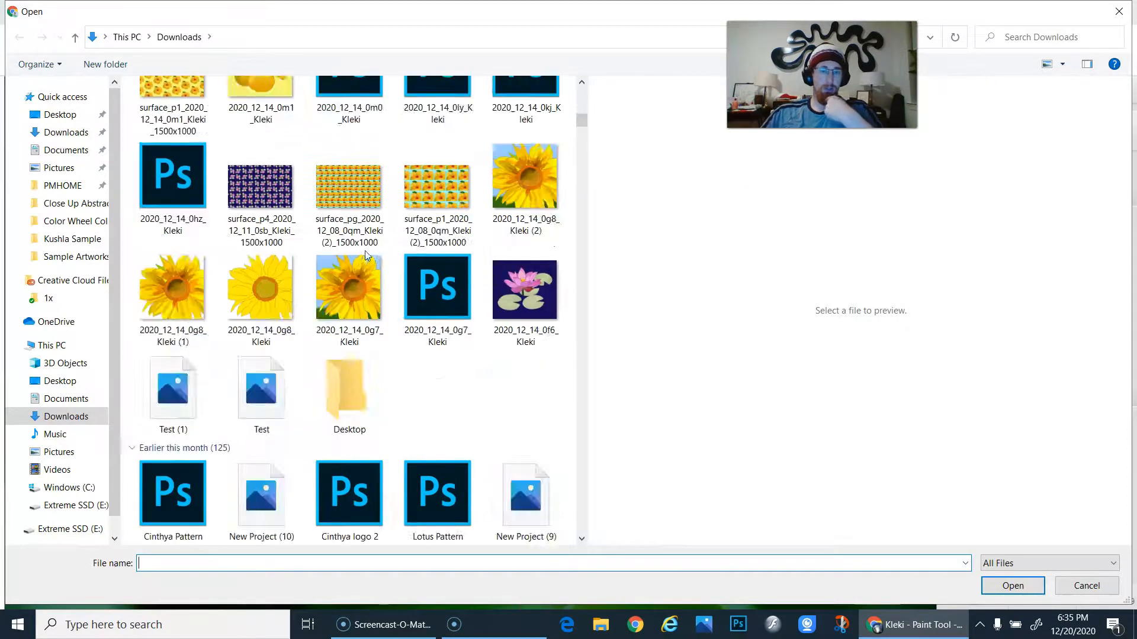
{"action": "scroll", "coordinate": [365, 254], "scroll_direction": "up", "scroll_amount": 16}
{"action": "scroll", "coordinate": [365, 255], "scroll_direction": "up", "scroll_amount": 10}
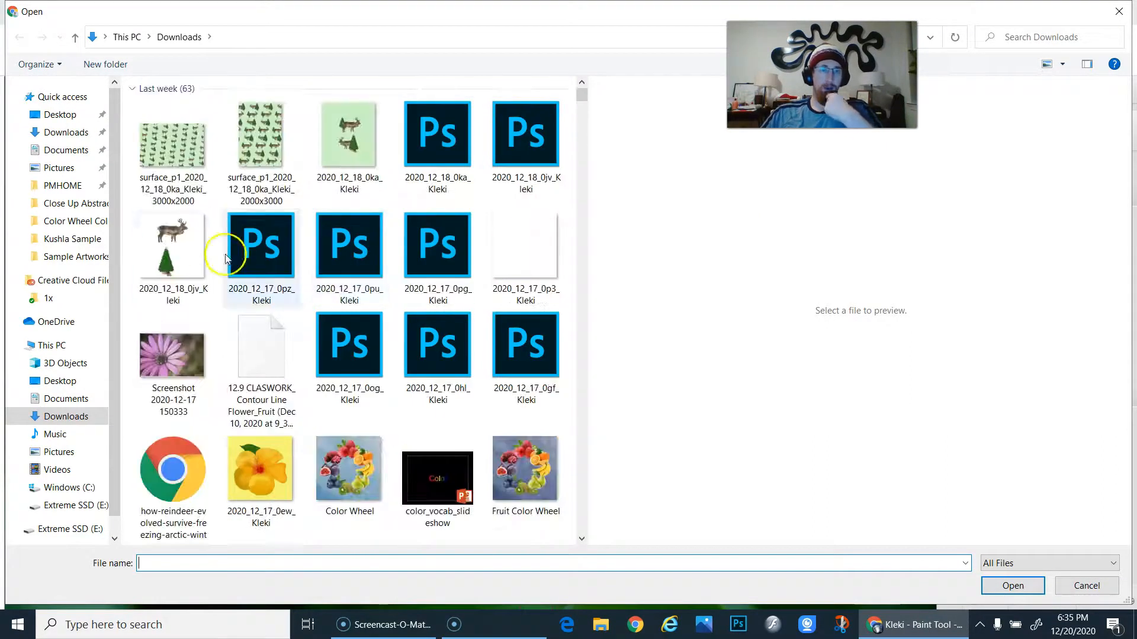
{"action": "left_click", "coordinate": [377, 233]}
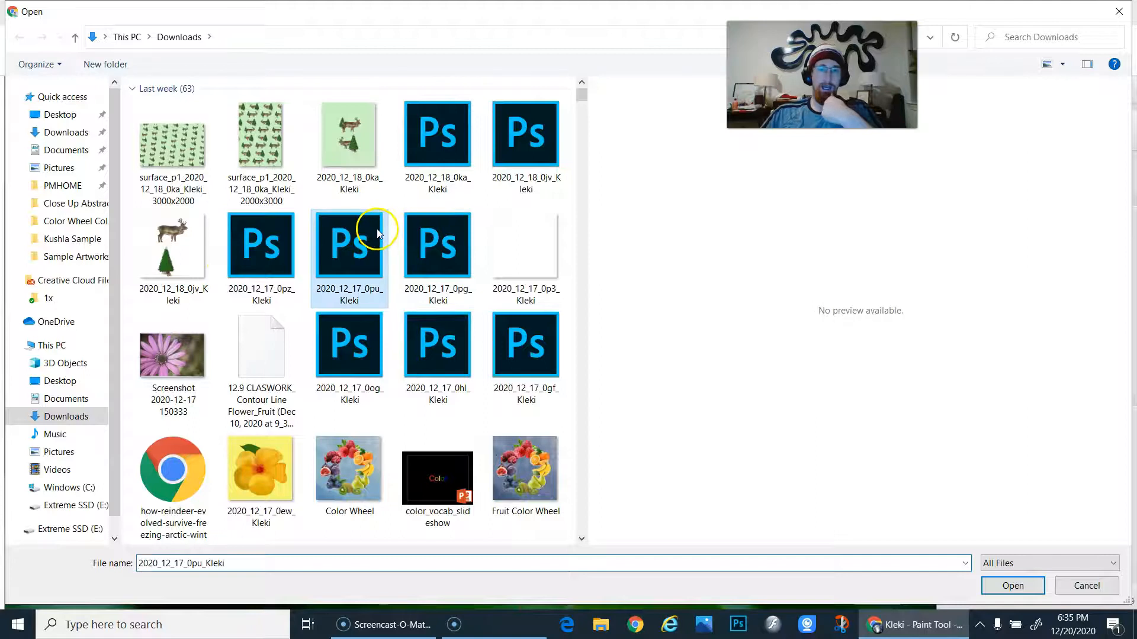
{"action": "left_click", "coordinate": [1016, 587]}
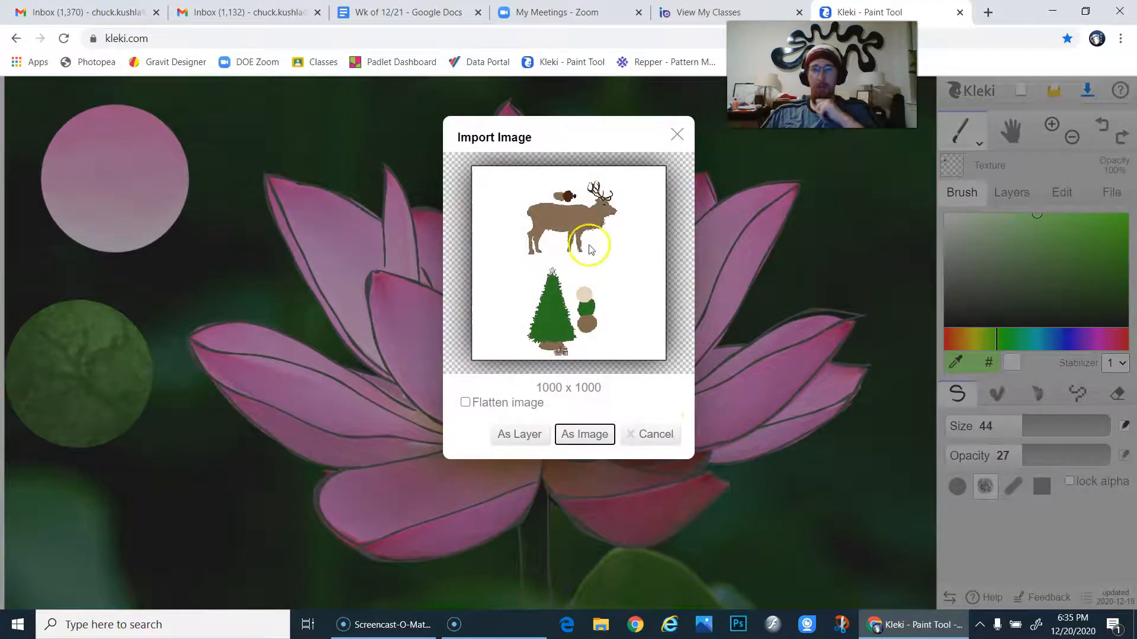
{"action": "left_click", "coordinate": [583, 436]}
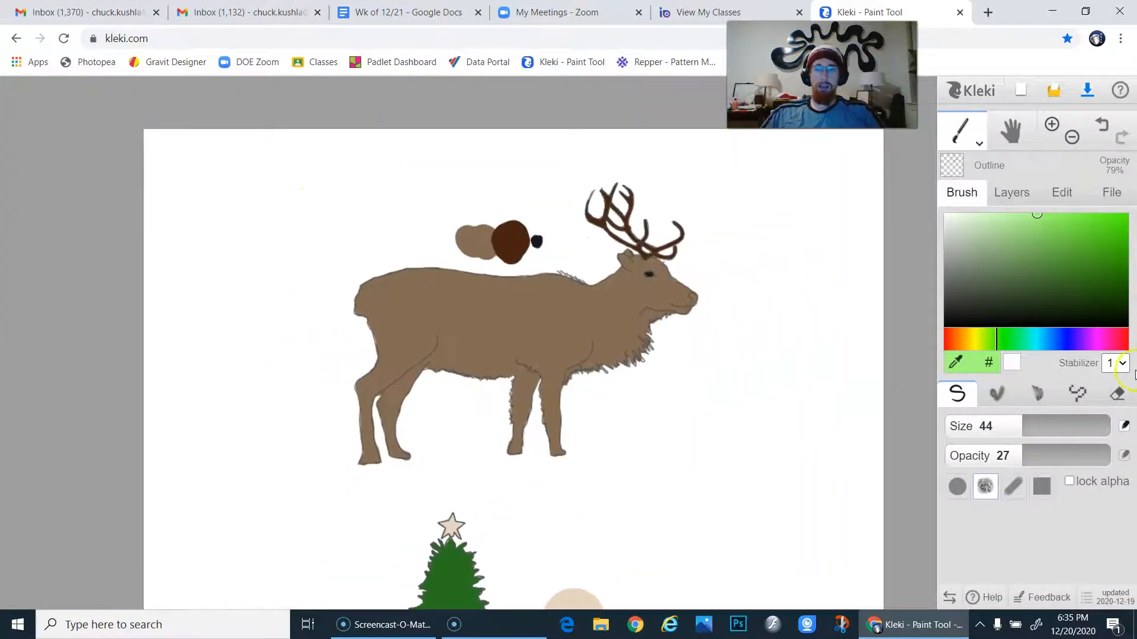
Reveal the reindeer photo's fur by setting Layer 2 to 100% opacity and Reindeer Color to 0%
{"action": "left_click", "coordinate": [1014, 193]}
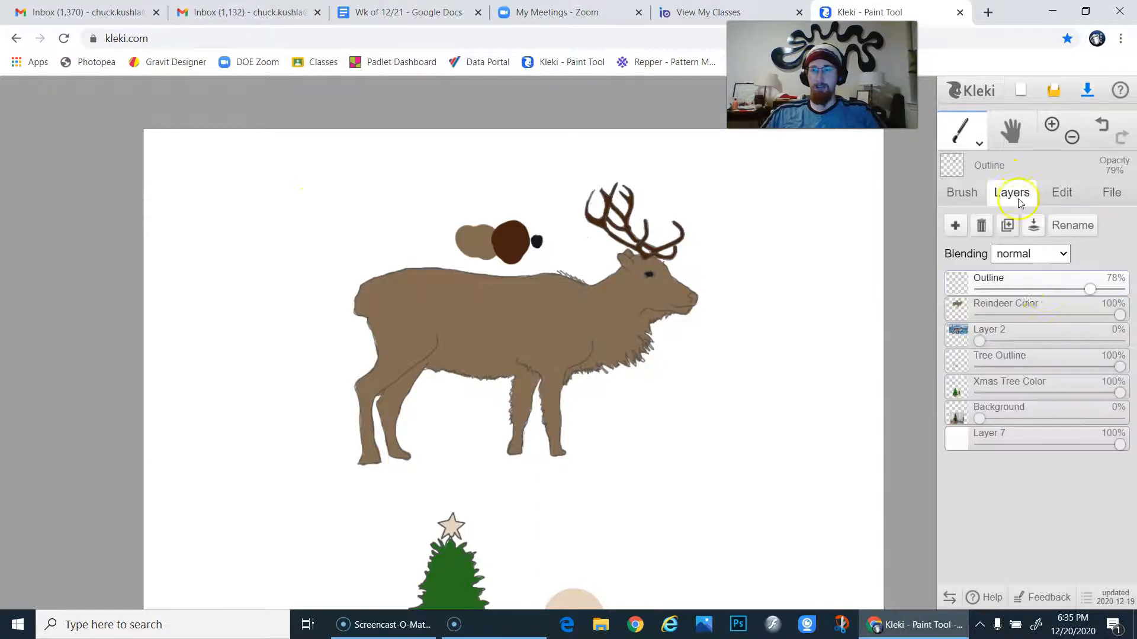
{"action": "left_click_drag", "start_coordinate": [981, 338], "coordinate": [1133, 335]}
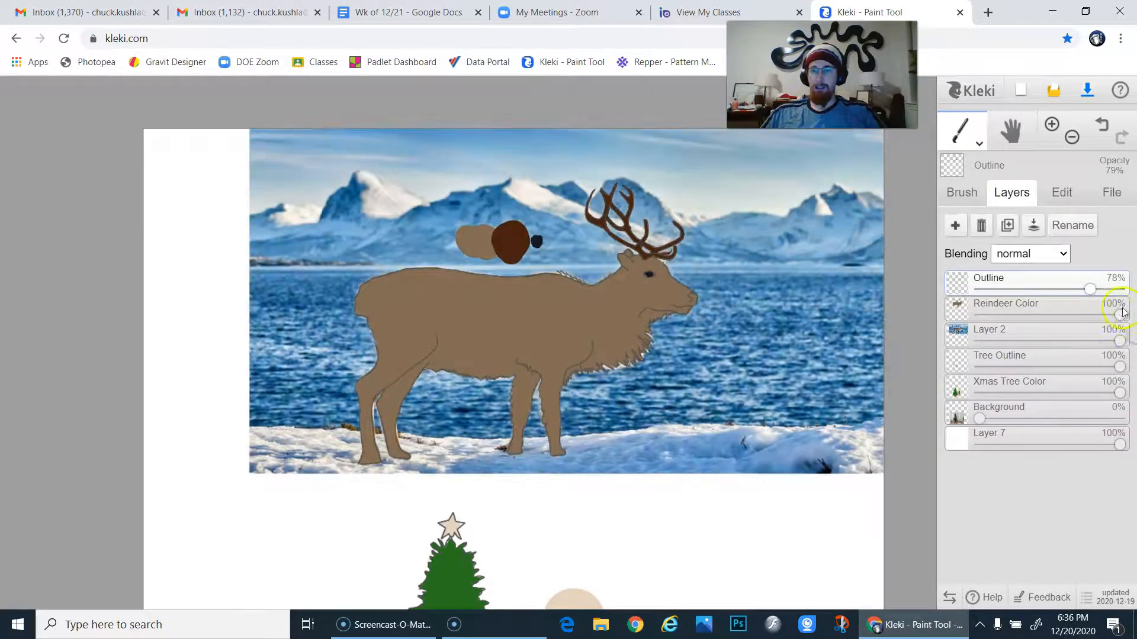
{"action": "left_click_drag", "start_coordinate": [1067, 318], "coordinate": [978, 316]}
{"action": "scroll", "coordinate": [493, 403], "scroll_direction": "up", "scroll_amount": 5}
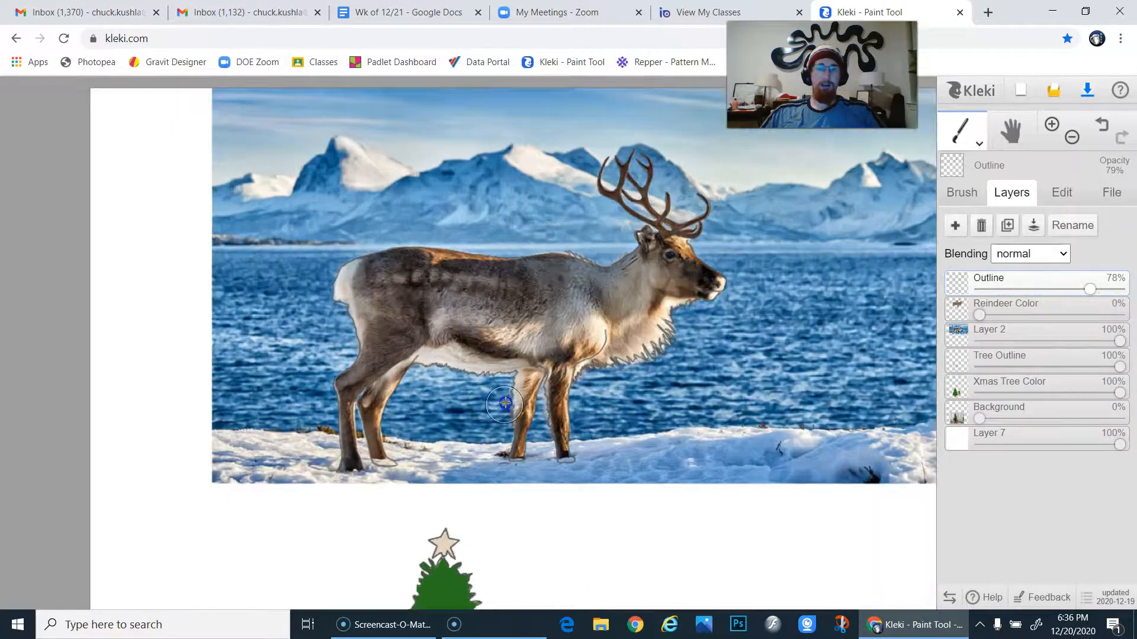
{"action": "scroll", "coordinate": [520, 322], "scroll_direction": "down", "scroll_amount": 1}
{"action": "left_click_drag", "start_coordinate": [495, 266], "coordinate": [509, 421]}
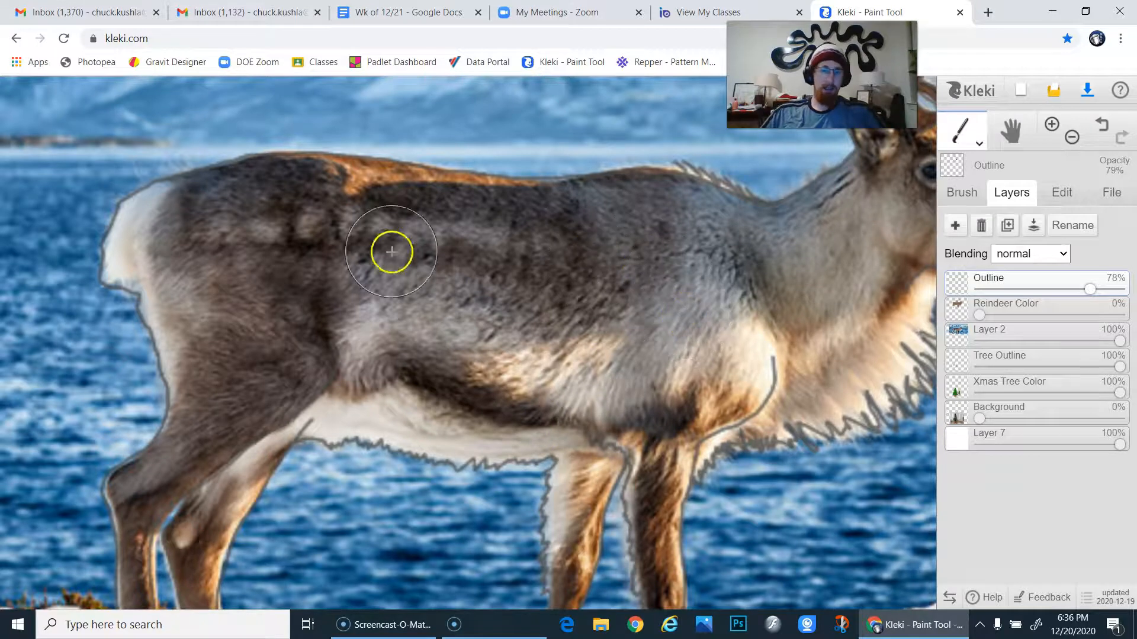
{"action": "scroll", "coordinate": [393, 287], "scroll_direction": "down", "scroll_amount": 1}
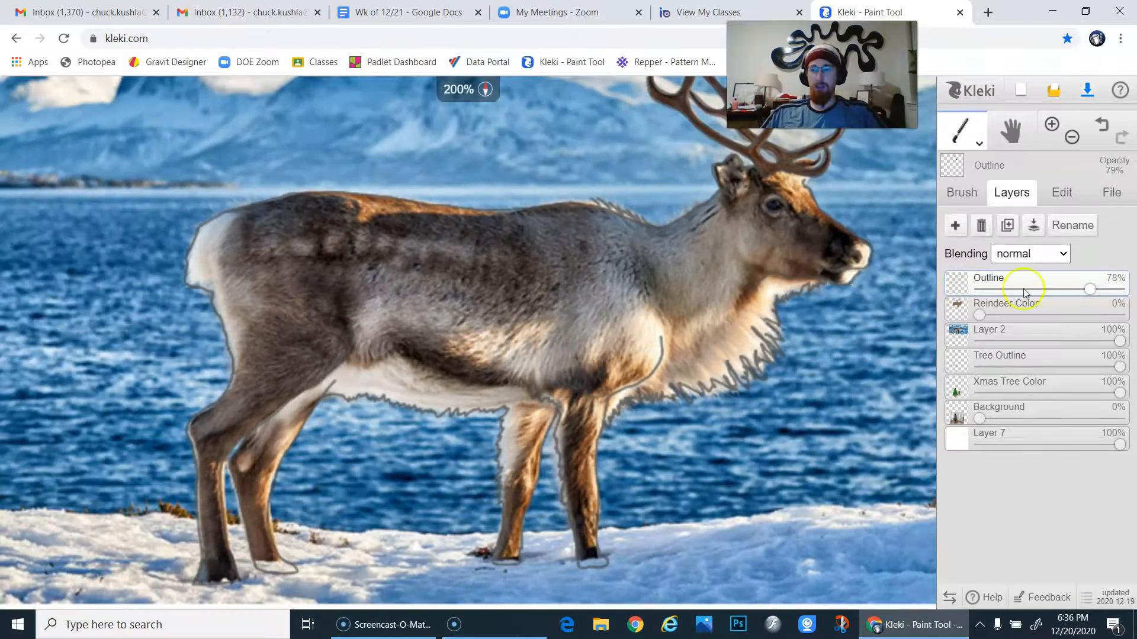
Restore the Reindeer Color layer to 100% opacity and add a new top layer named Texture
{"action": "left_click_drag", "start_coordinate": [987, 318], "coordinate": [1125, 315]}
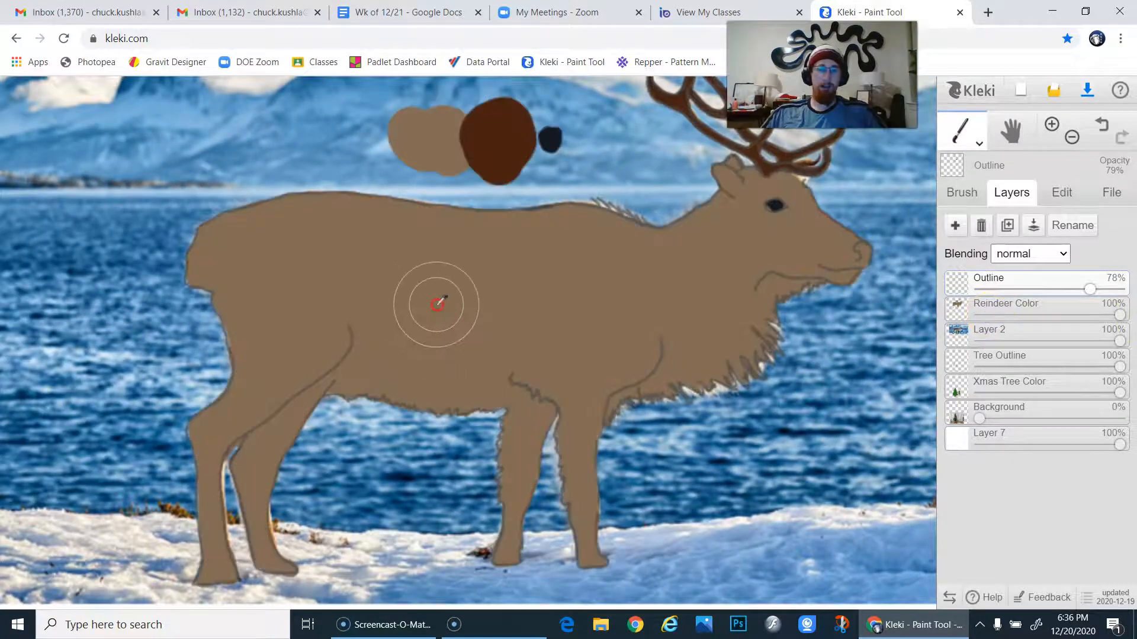
{"action": "left_click_drag", "start_coordinate": [340, 275], "coordinate": [500, 335]}
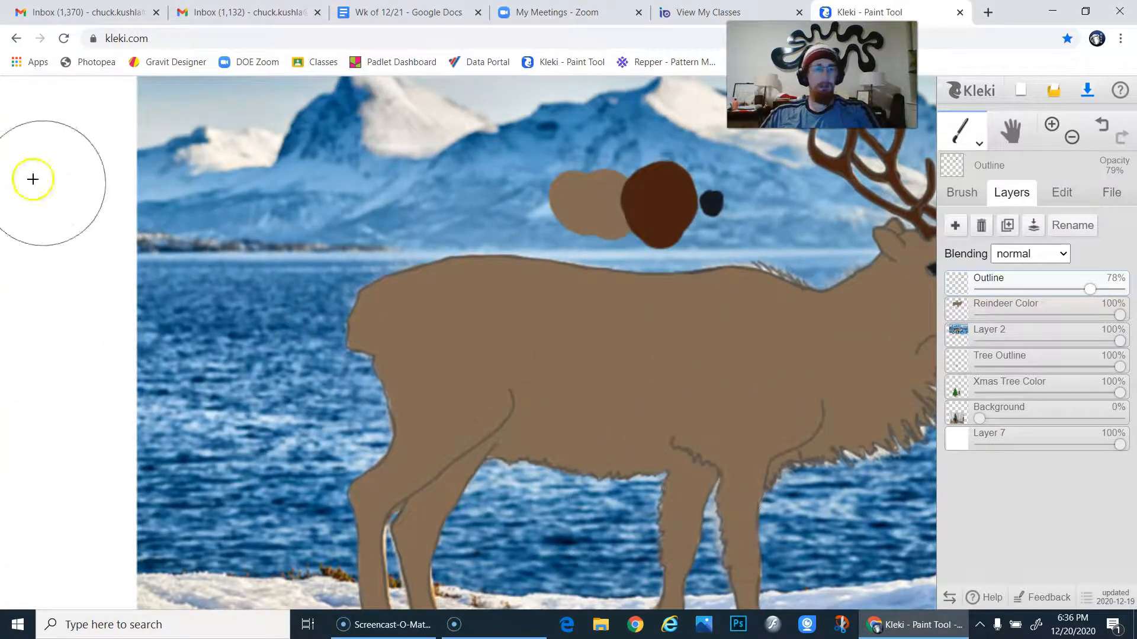
{"action": "left_click", "coordinate": [955, 225]}
{"action": "double_click", "coordinate": [996, 279]}
{"action": "type", "text": "Texture"}
{"action": "key", "text": "Return"}
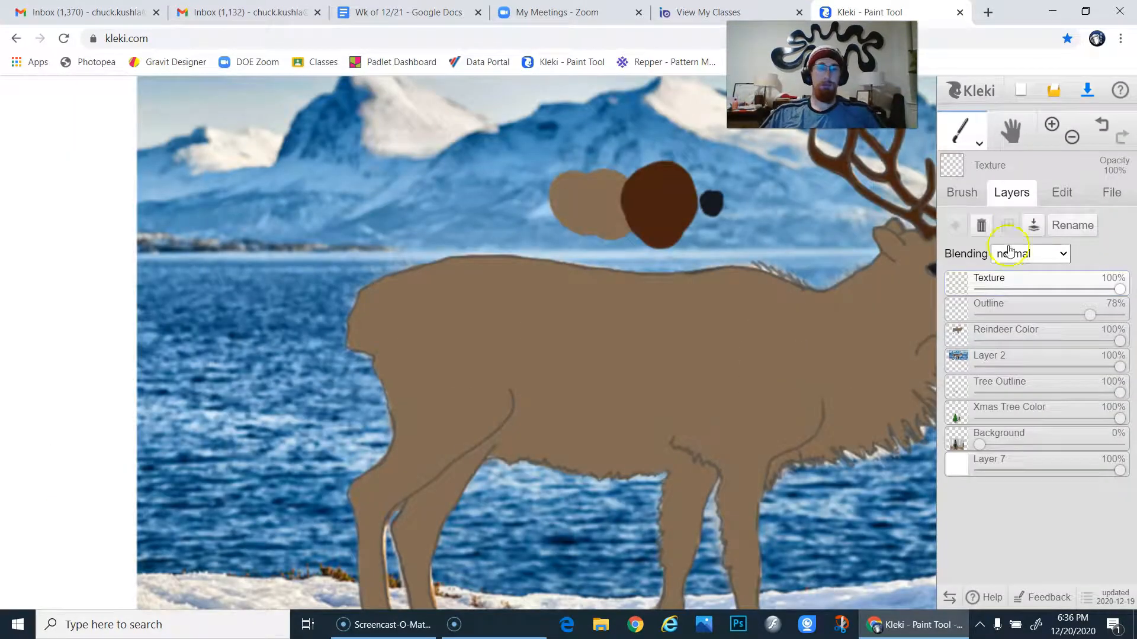
Paint a large brown circular swatch beyond the photo's edge with the round tip at size 200 and 100 opacity
{"action": "left_click", "coordinate": [963, 194]}
{"action": "left_click", "coordinate": [957, 487]}
{"action": "left_click_drag", "start_coordinate": [1007, 426], "coordinate": [1108, 425]}
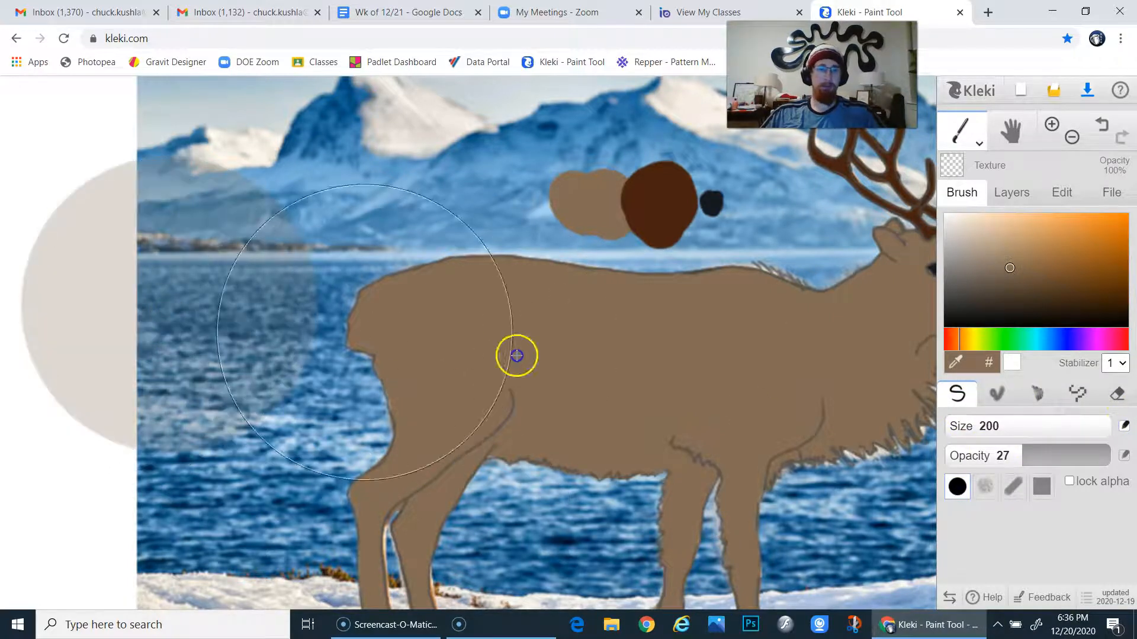
{"action": "left_click_drag", "start_coordinate": [1029, 456], "coordinate": [1081, 441]}
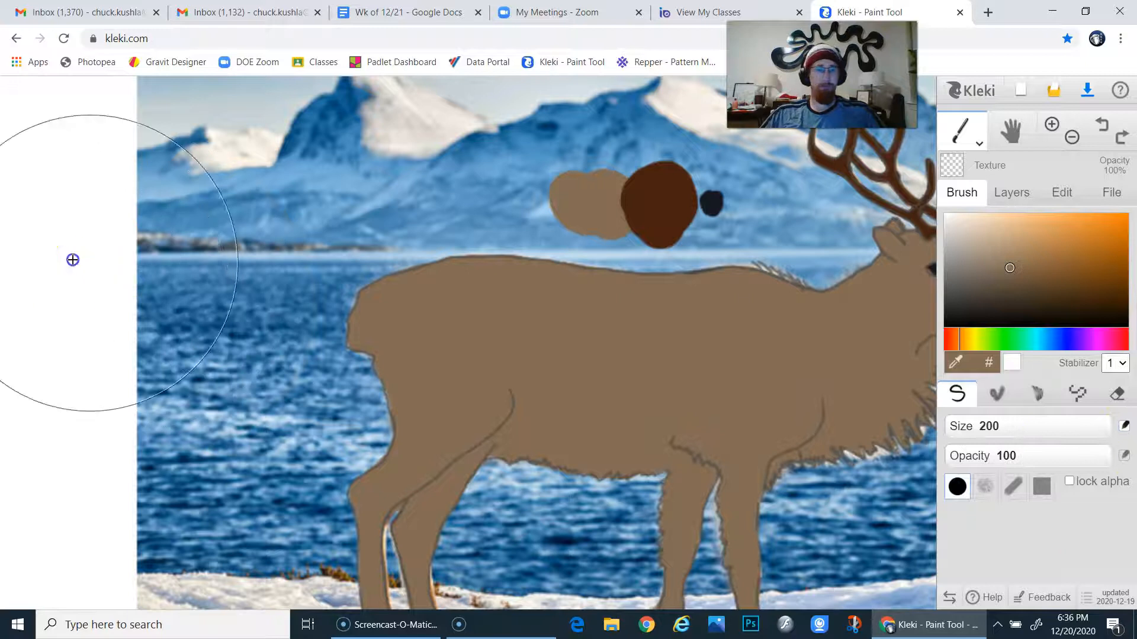
{"action": "left_click", "coordinate": [148, 259]}
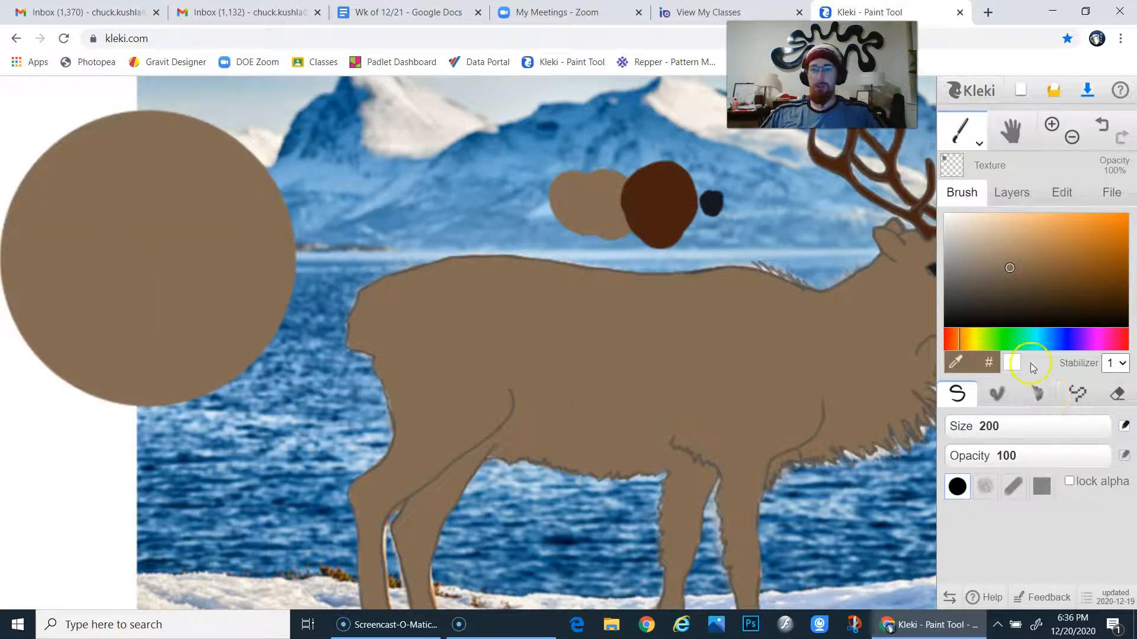
Set the Reindeer Color layer to 0% opacity and sample the dark body fur color for the Sketchy brush
{"action": "left_click", "coordinate": [1009, 191]}
{"action": "left_click_drag", "start_coordinate": [1122, 343], "coordinate": [979, 341]}
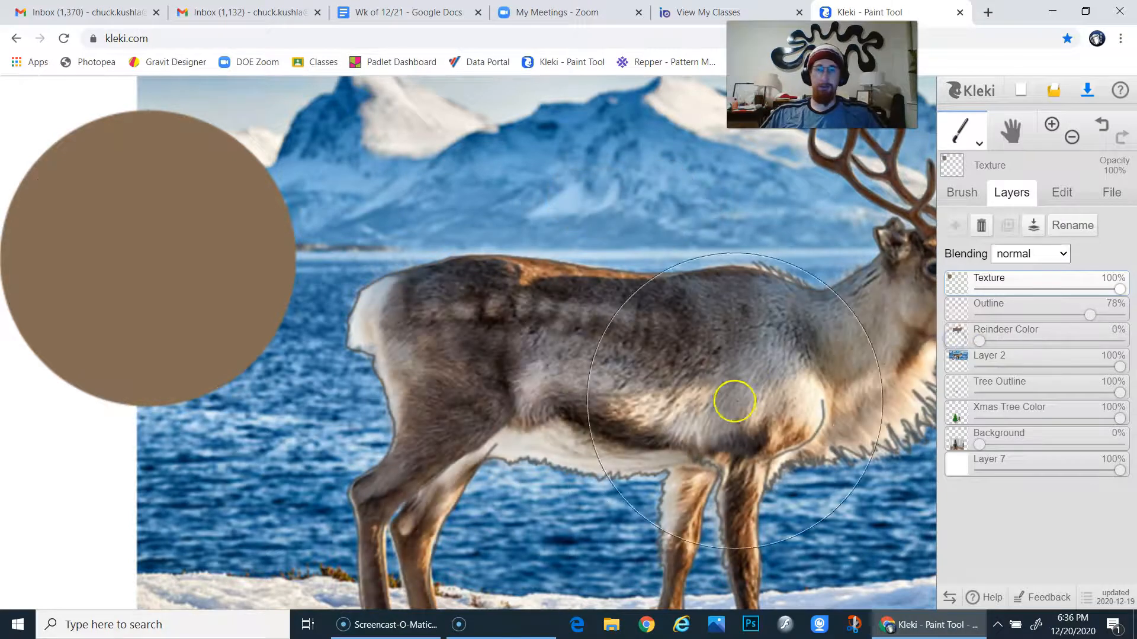
{"action": "left_click", "coordinate": [961, 192]}
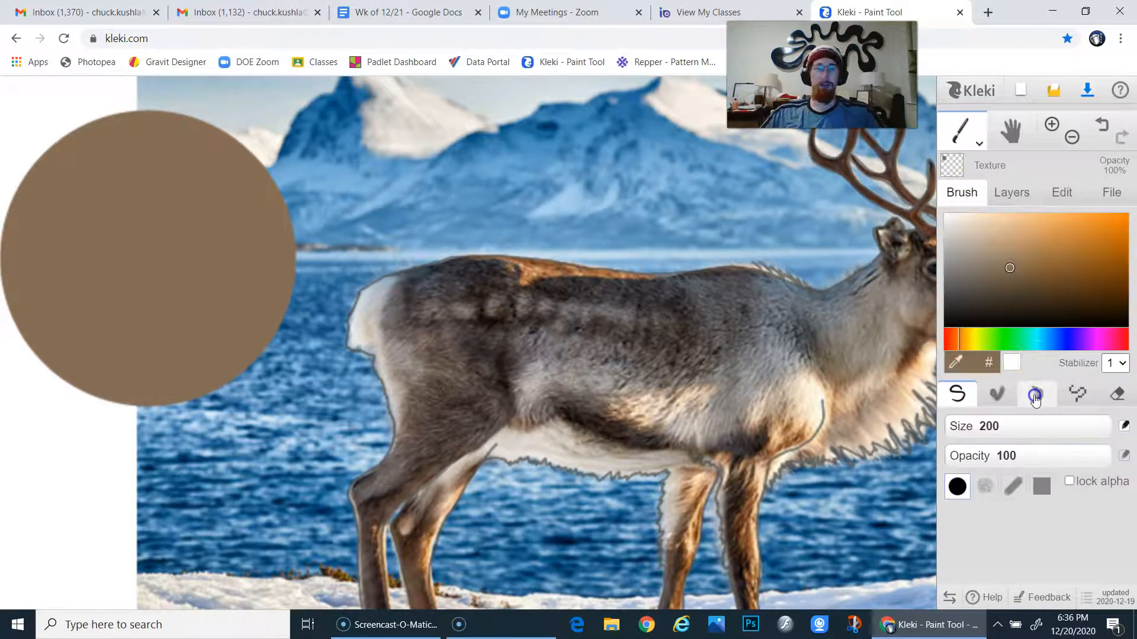
{"action": "left_click", "coordinate": [1034, 397]}
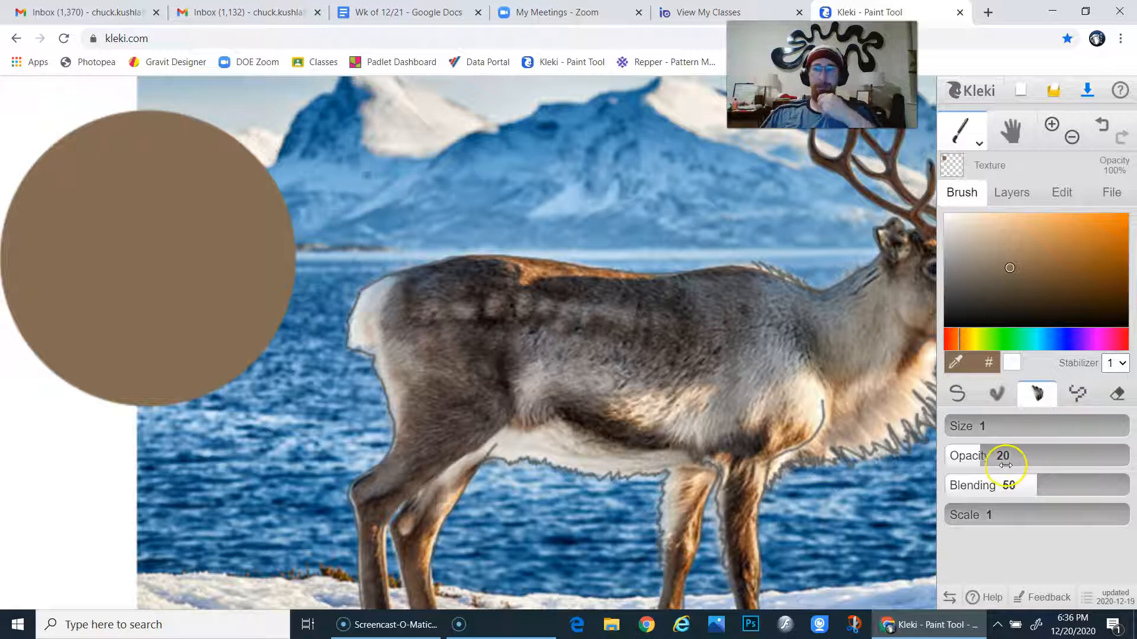
{"action": "left_click", "coordinate": [685, 339], "text": "alt"}
{"action": "left_click", "coordinate": [708, 330], "text": "alt"}
Try a few dark Sketchy strokes over the mountains and undo them
{"action": "mouse_move", "coordinate": [478, 171]}
{"action": "left_mouse_down"}
{"action": "mouse_move", "coordinate": [457, 148]}
{"action": "mouse_move", "coordinate": [424, 173]}
{"action": "mouse_move", "coordinate": [553, 172]}
{"action": "mouse_move", "coordinate": [431, 191]}
{"action": "left_mouse_up"}
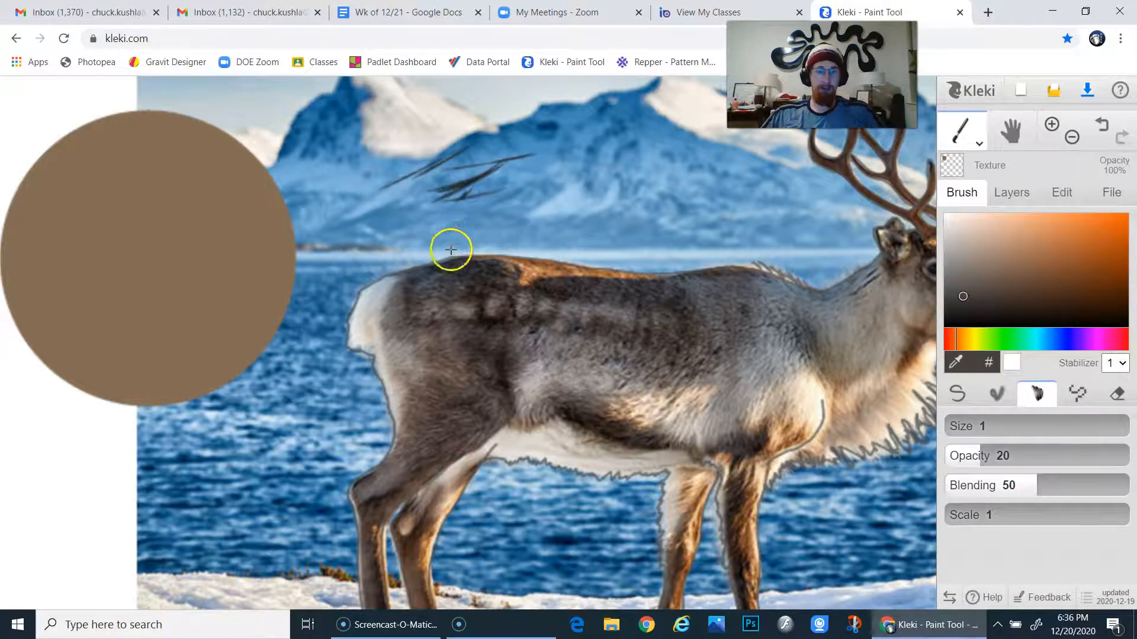
{"action": "key", "text": "ctrl+z"}
{"action": "key", "text": "ctrl+z"}
{"action": "key", "text": "ctrl+z"}
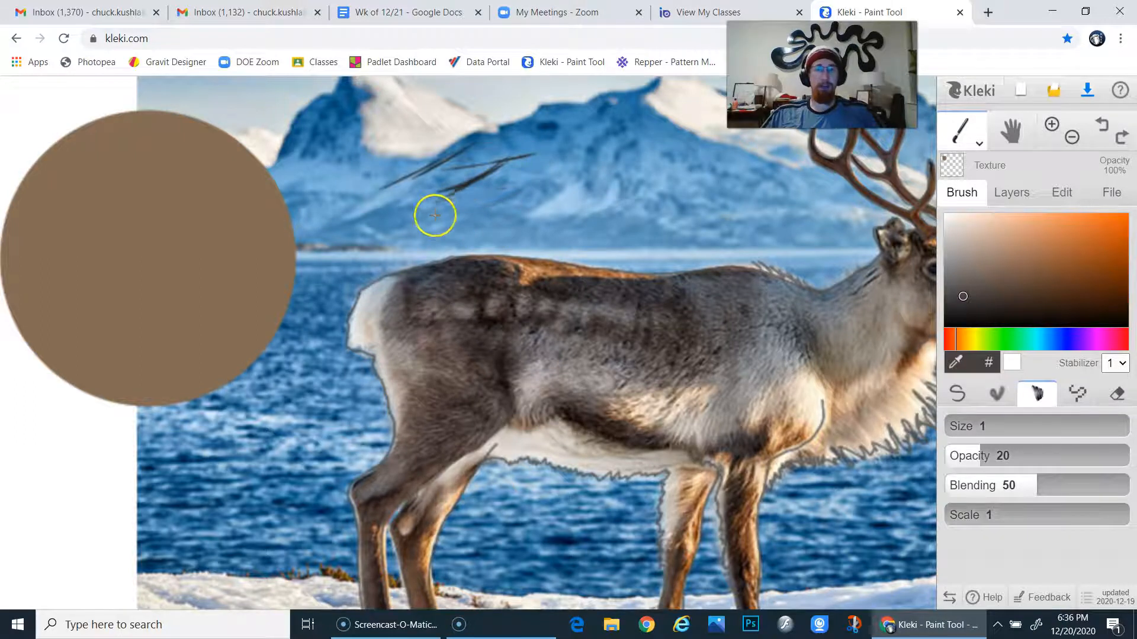
{"action": "key", "text": "ctrl+z"}
{"action": "key", "text": "ctrl+z"}
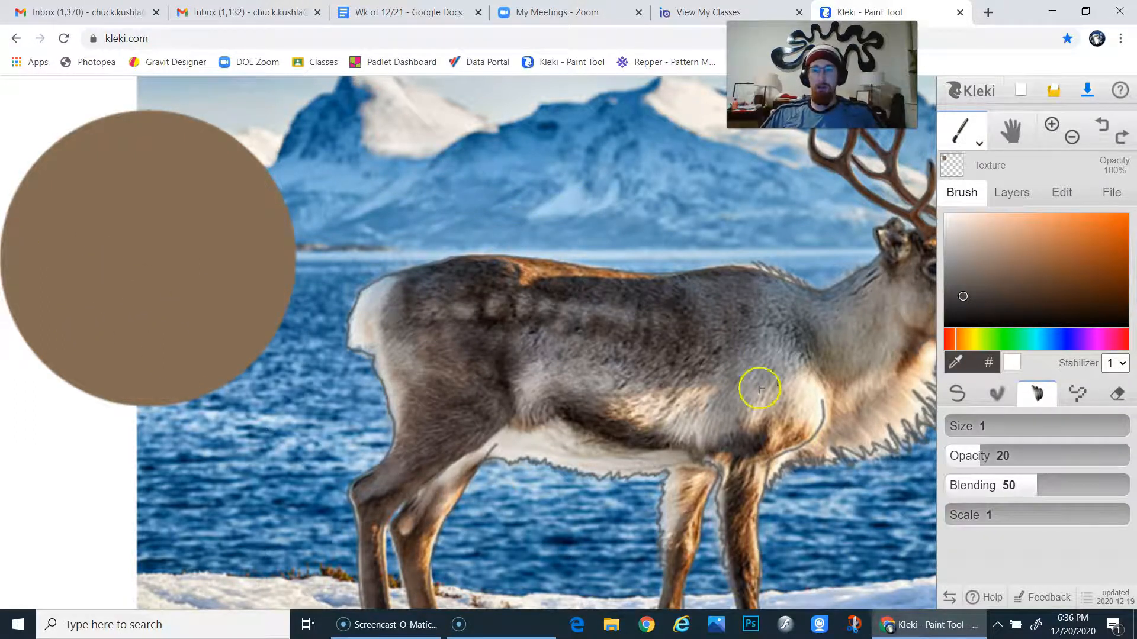
Draw short diagonal dark fur strokes near the center of the brown swatch
{"action": "left_click_drag", "start_coordinate": [162, 286], "coordinate": [163, 300]}
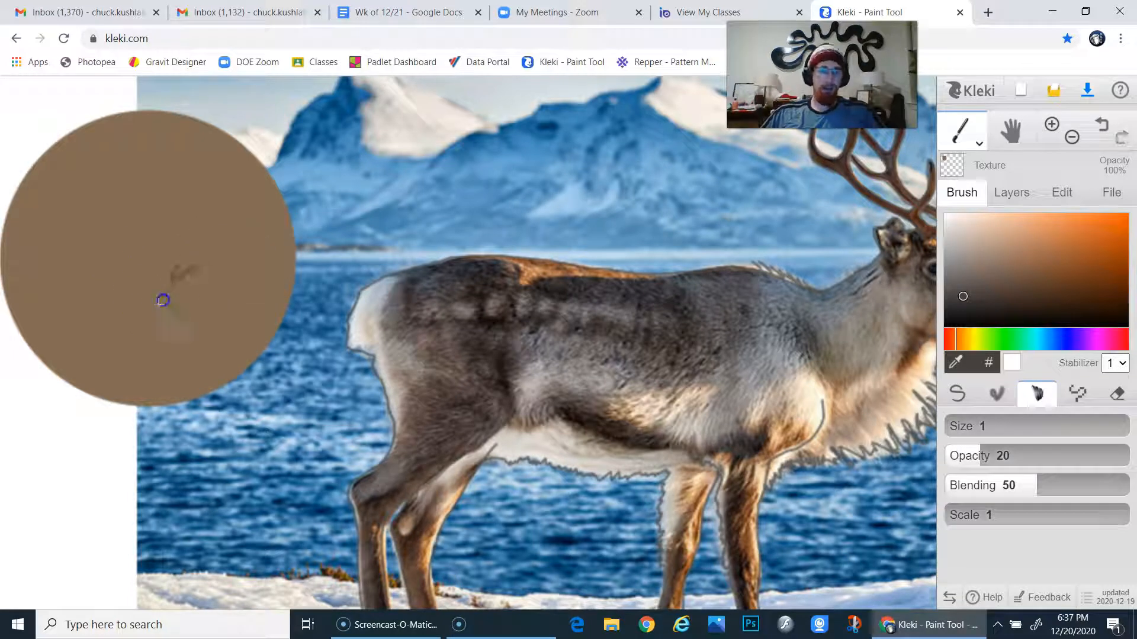
{"action": "mouse_move", "coordinate": [226, 259]}
{"action": "left_mouse_down"}
{"action": "mouse_move", "coordinate": [180, 295]}
{"action": "mouse_move", "coordinate": [212, 248]}
{"action": "mouse_move", "coordinate": [173, 263]}
{"action": "mouse_move", "coordinate": [228, 268]}
{"action": "left_mouse_up"}
{"action": "left_click_drag", "start_coordinate": [126, 291], "coordinate": [229, 268]}
{"action": "left_click_drag", "start_coordinate": [135, 300], "coordinate": [131, 295]}
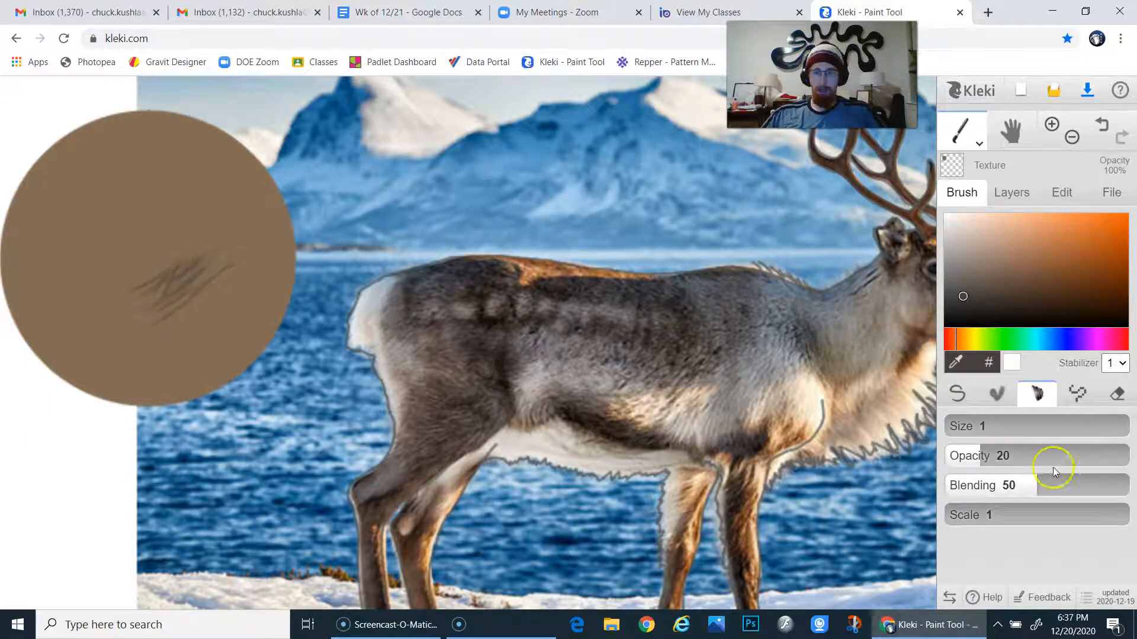
Set the Sketchy brush blending to 100 and add more strokes across the middle of the swatch
{"action": "left_click_drag", "start_coordinate": [1035, 485], "coordinate": [1128, 485]}
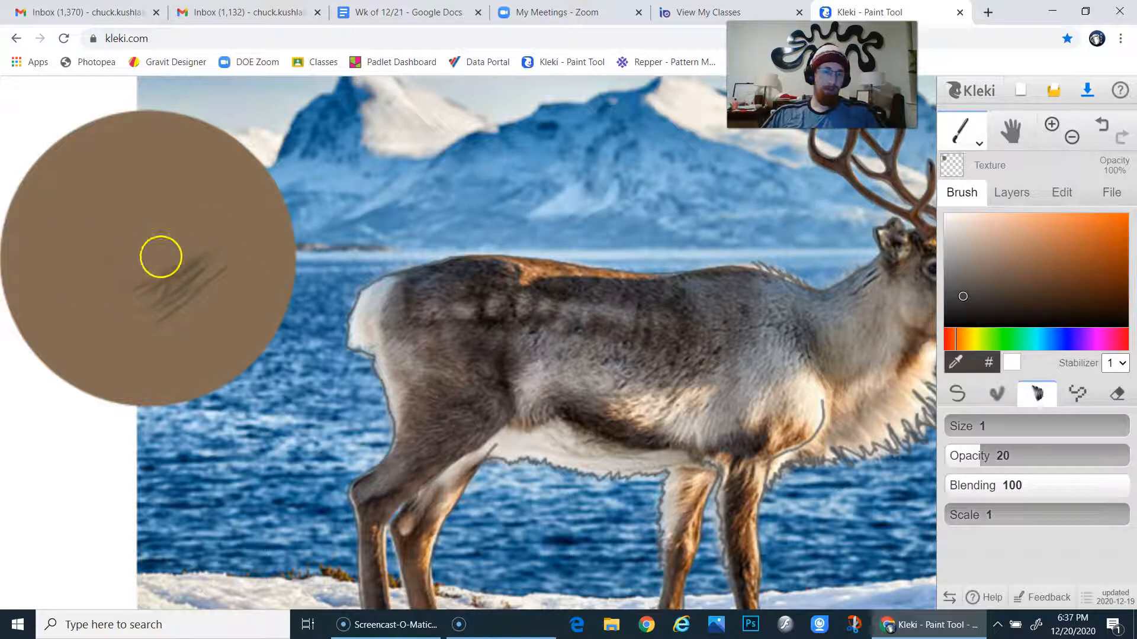
{"action": "left_click", "coordinate": [107, 258]}
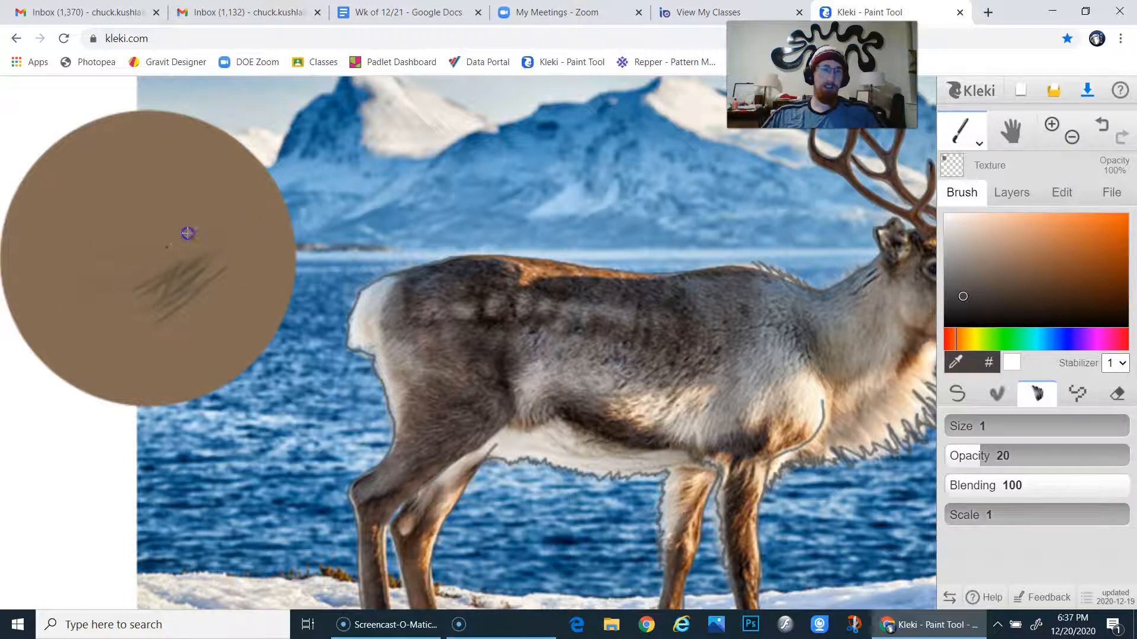
{"action": "mouse_move", "coordinate": [245, 253]}
{"action": "left_mouse_down"}
{"action": "mouse_move", "coordinate": [173, 242]}
{"action": "mouse_move", "coordinate": [173, 263]}
{"action": "mouse_move", "coordinate": [154, 254]}
{"action": "mouse_move", "coordinate": [186, 265]}
{"action": "left_mouse_up"}
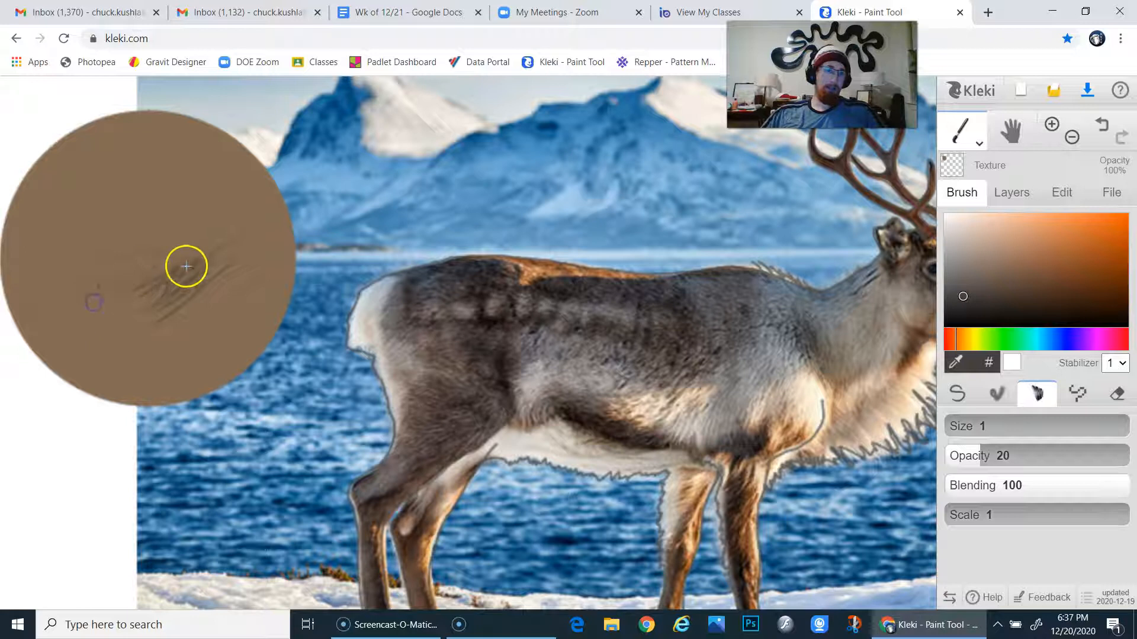
Lower the blending to 33 and extend dark fur strokes from the swatch's center past its lower-left edge
{"action": "left_click", "coordinate": [1027, 495]}
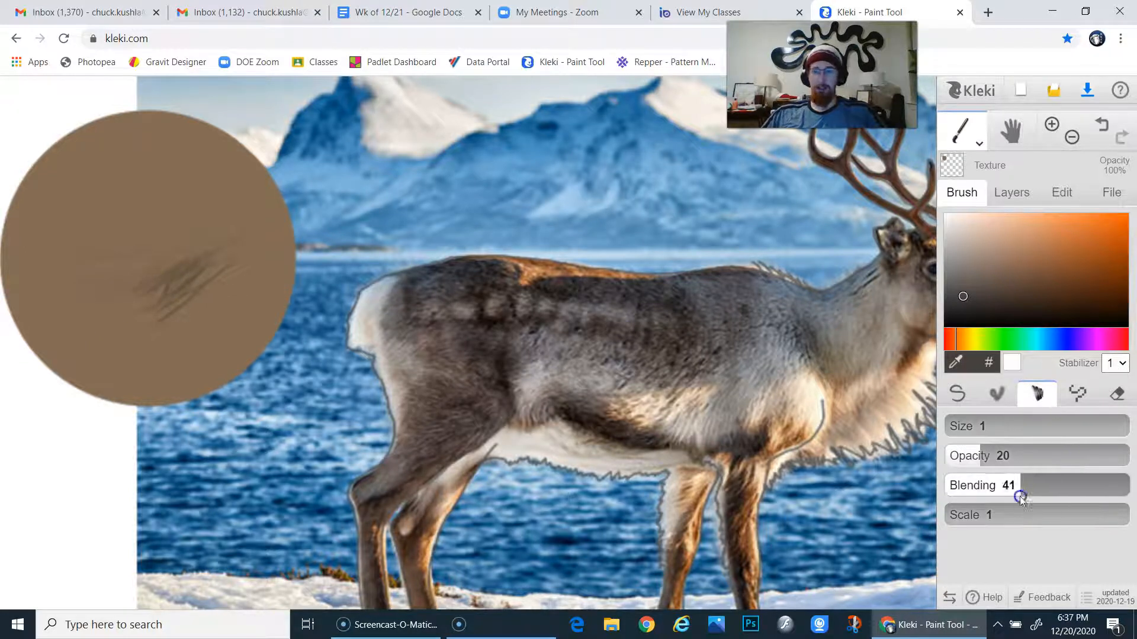
{"action": "left_click_drag", "start_coordinate": [1020, 498], "coordinate": [1005, 496]}
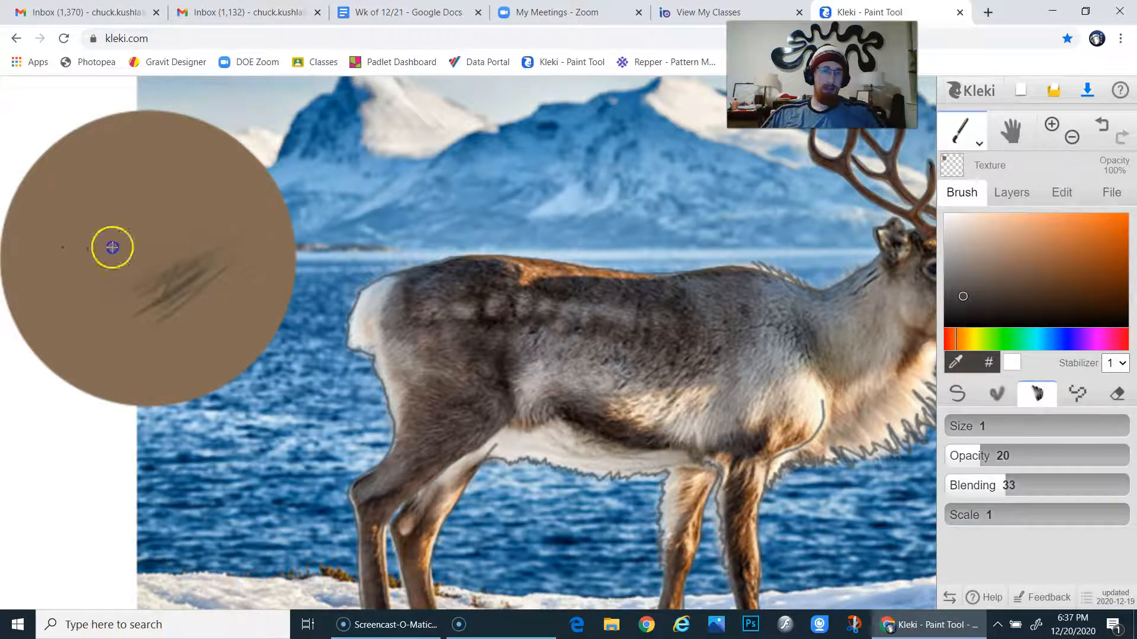
{"action": "mouse_move", "coordinate": [64, 323]}
{"action": "left_mouse_down"}
{"action": "mouse_move", "coordinate": [212, 261]}
{"action": "mouse_move", "coordinate": [138, 297]}
{"action": "mouse_move", "coordinate": [166, 311]}
{"action": "mouse_move", "coordinate": [140, 286]}
{"action": "mouse_move", "coordinate": [196, 264]}
{"action": "mouse_move", "coordinate": [110, 339]}
{"action": "mouse_move", "coordinate": [191, 292]}
{"action": "mouse_move", "coordinate": [102, 339]}
{"action": "left_mouse_up"}
{"action": "mouse_move", "coordinate": [125, 302]}
{"action": "left_mouse_down"}
{"action": "mouse_move", "coordinate": [106, 339]}
{"action": "mouse_move", "coordinate": [162, 316]}
{"action": "mouse_move", "coordinate": [106, 302]}
{"action": "mouse_move", "coordinate": [61, 346]}
{"action": "mouse_move", "coordinate": [142, 281]}
{"action": "mouse_move", "coordinate": [119, 305]}
{"action": "left_mouse_up"}
{"action": "mouse_move", "coordinate": [55, 346]}
{"action": "left_mouse_down"}
{"action": "mouse_move", "coordinate": [37, 387]}
{"action": "mouse_move", "coordinate": [64, 389]}
{"action": "mouse_move", "coordinate": [32, 368]}
{"action": "mouse_move", "coordinate": [83, 358]}
{"action": "mouse_move", "coordinate": [29, 396]}
{"action": "mouse_move", "coordinate": [106, 351]}
{"action": "mouse_move", "coordinate": [18, 385]}
{"action": "left_mouse_up"}
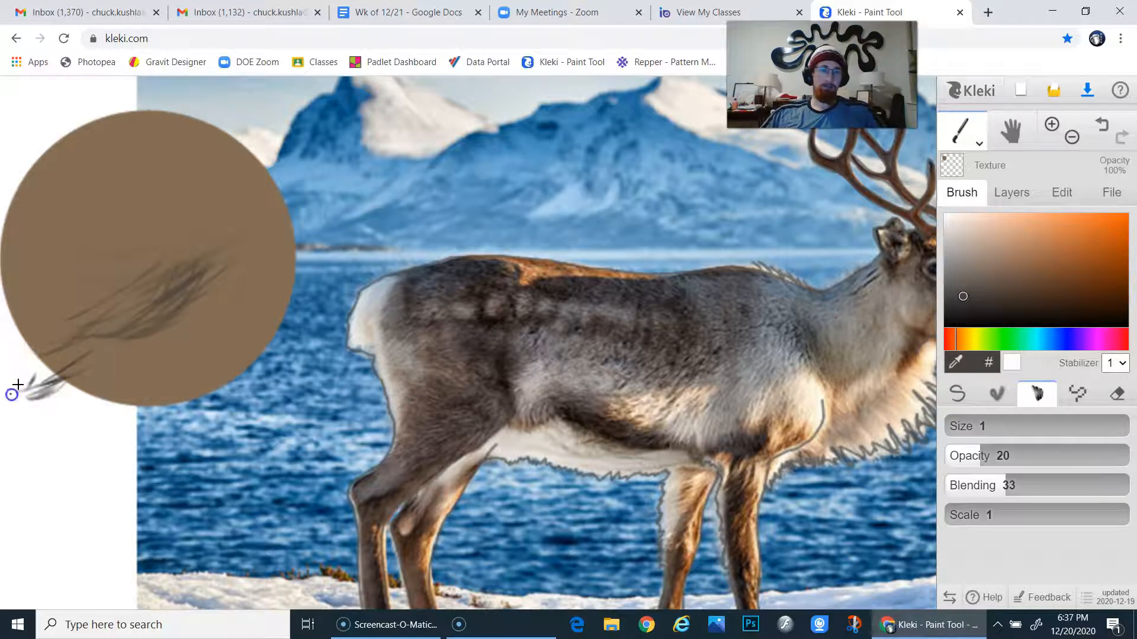
Sample the light tan chest fur color and draw highlight strokes across the lower part of the swatch
{"action": "left_click_drag", "start_coordinate": [723, 393], "coordinate": [706, 421]}
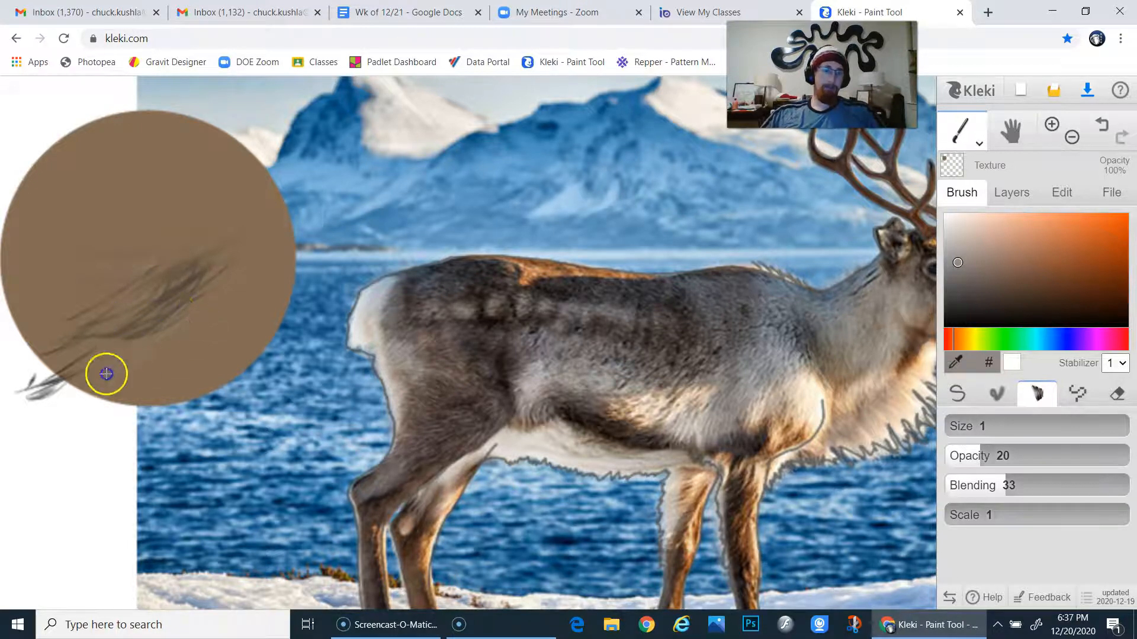
{"action": "left_click_drag", "start_coordinate": [718, 446], "coordinate": [797, 395]}
{"action": "left_click_drag", "start_coordinate": [224, 292], "coordinate": [187, 342]}
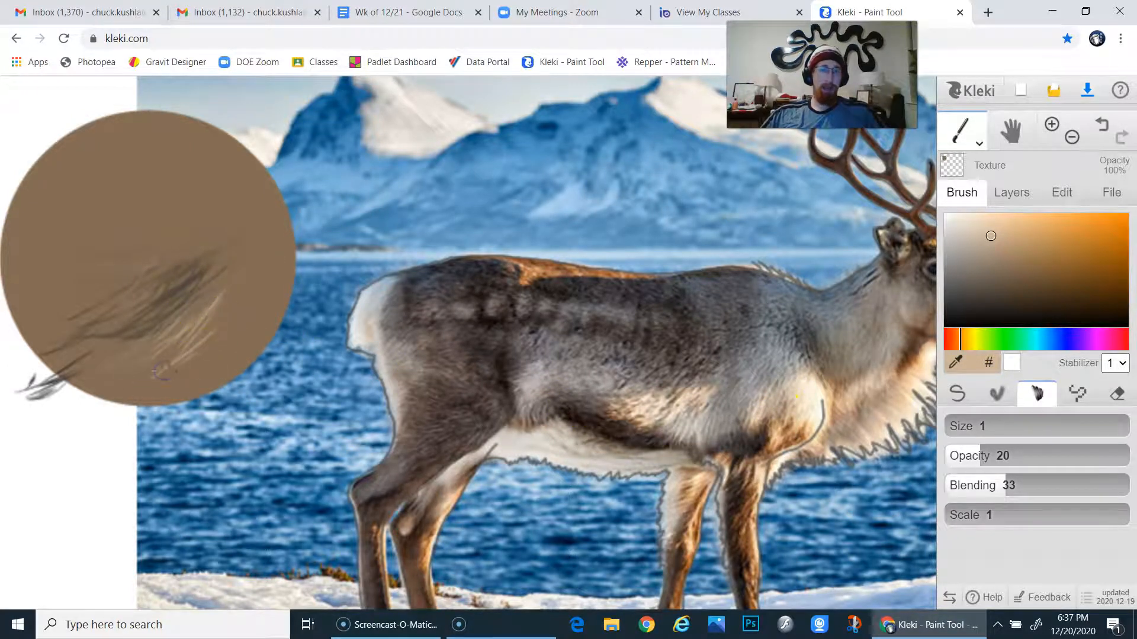
{"action": "left_click_drag", "start_coordinate": [220, 348], "coordinate": [177, 368]}
{"action": "left_click_drag", "start_coordinate": [238, 315], "coordinate": [158, 379]}
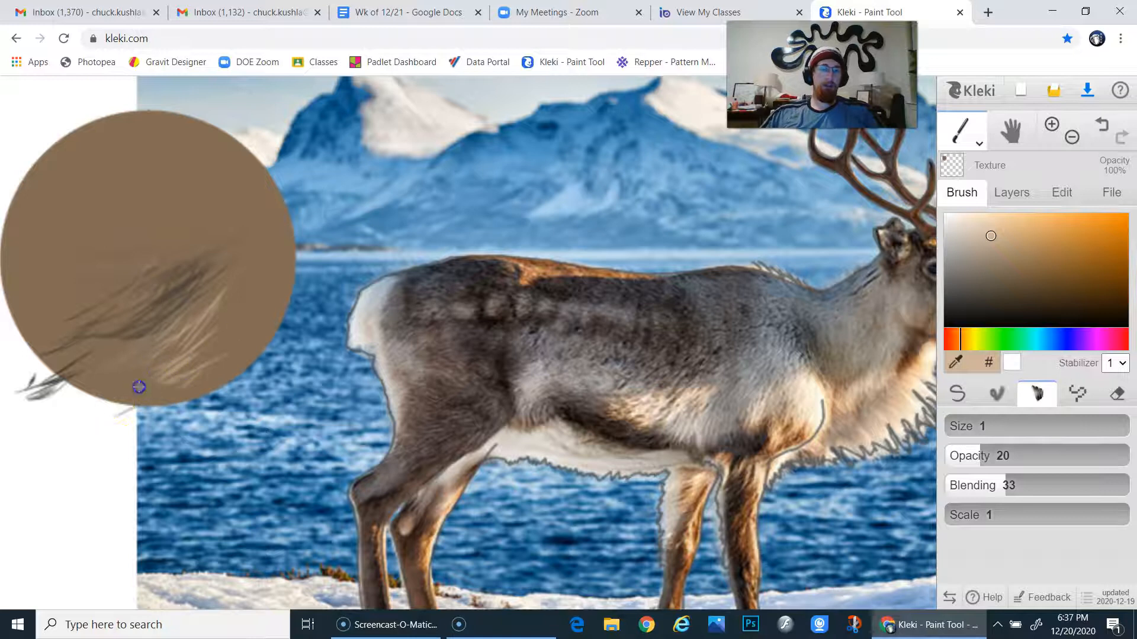
{"action": "left_click_drag", "start_coordinate": [204, 323], "coordinate": [155, 373]}
Add light tan fur strokes along the left side and lower-left edge of the swatch
{"action": "left_click_drag", "start_coordinate": [171, 230], "coordinate": [81, 264]}
{"action": "left_click_drag", "start_coordinate": [54, 227], "coordinate": [30, 270]}
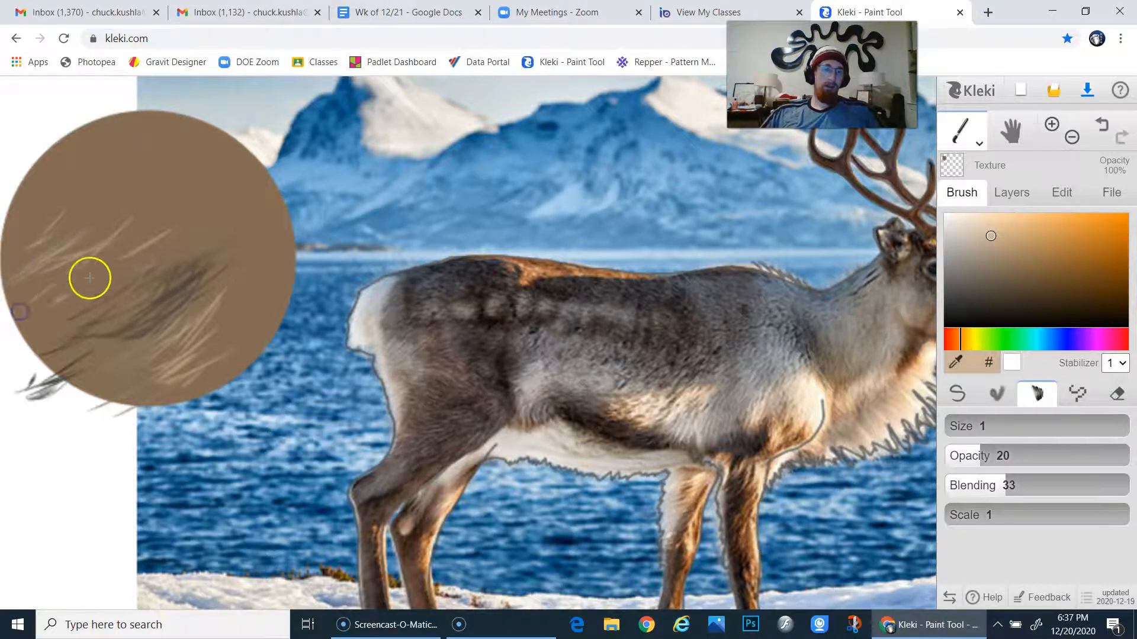
{"action": "left_click_drag", "start_coordinate": [79, 359], "coordinate": [75, 386]}
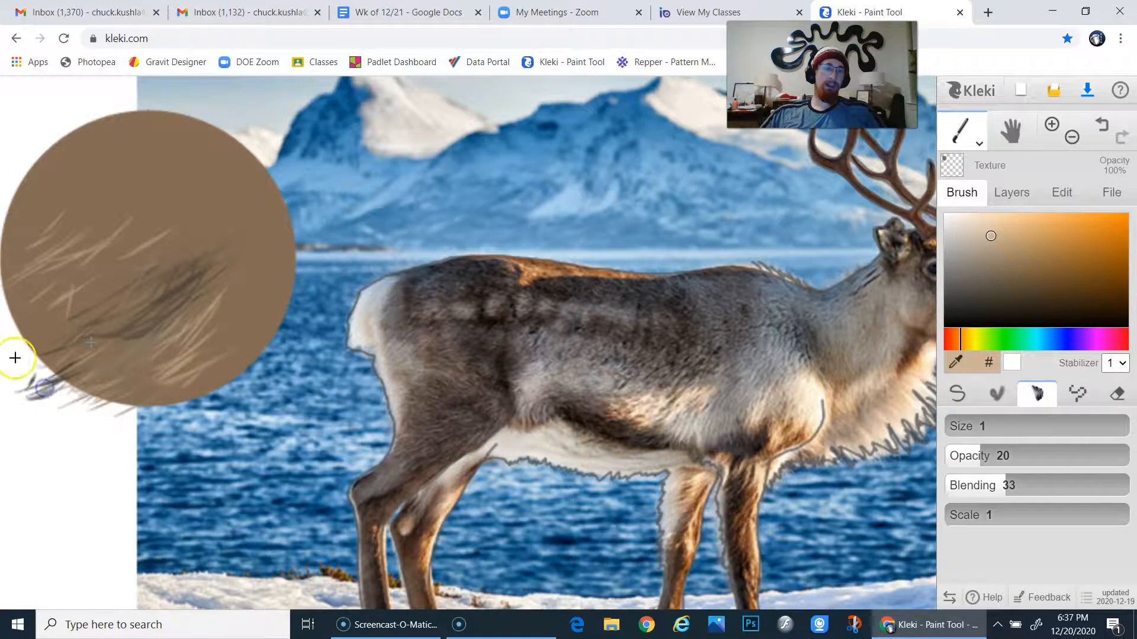
Sample dark brown from the reindeer's back and draw dark strokes among the light fur on the swatch's left side
{"action": "left_click", "coordinate": [174, 285], "text": "alt"}
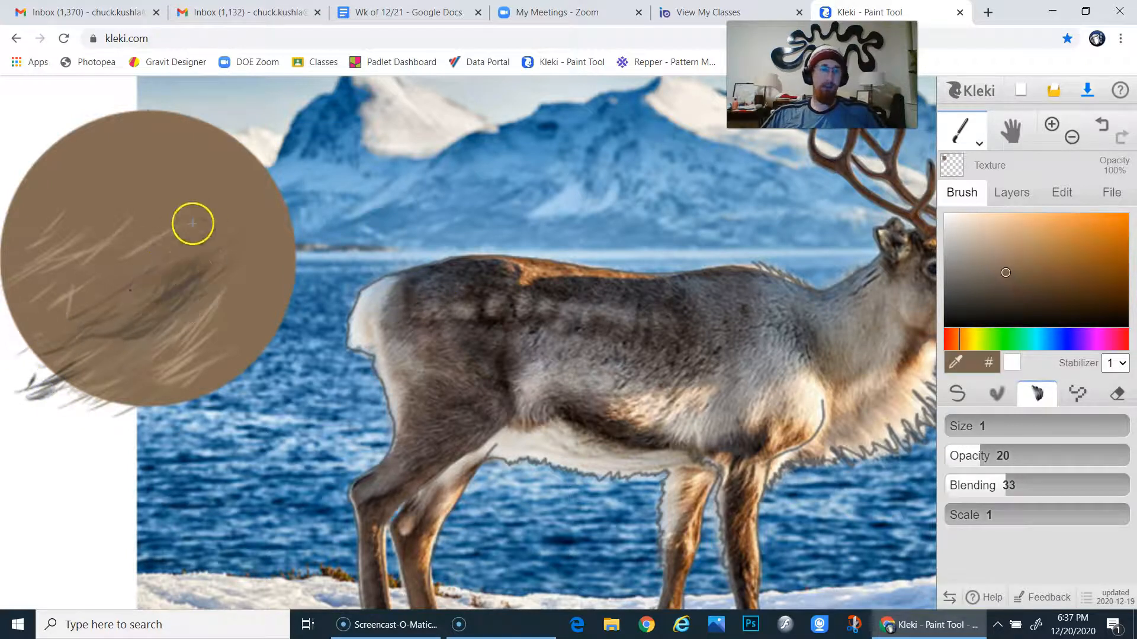
{"action": "left_click", "coordinate": [508, 287], "text": "alt"}
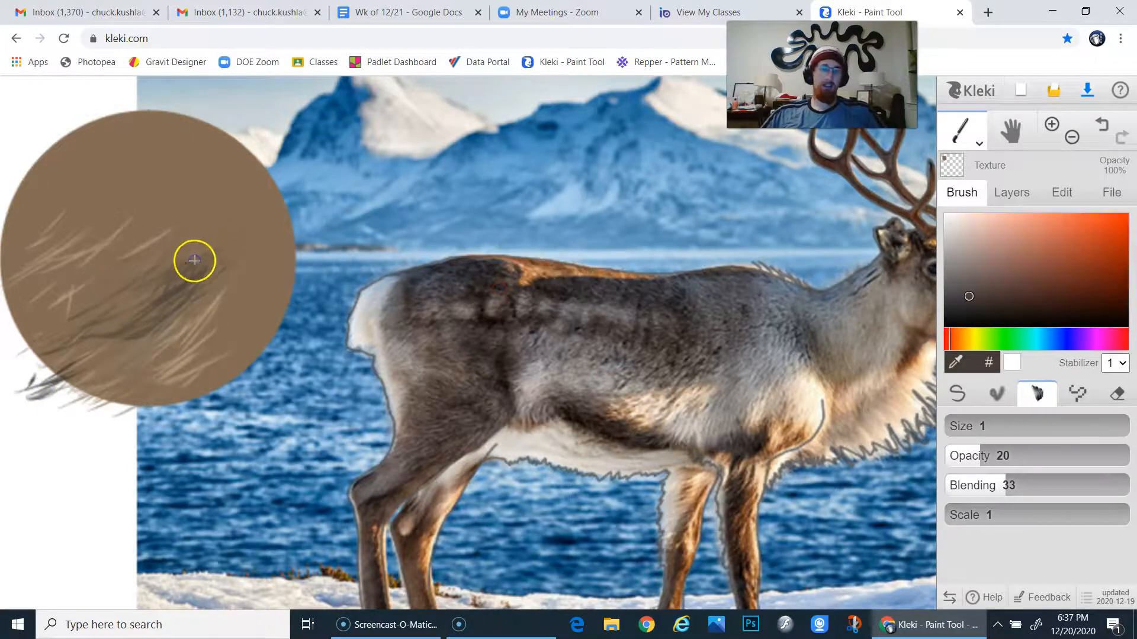
{"action": "mouse_move", "coordinate": [75, 265]}
{"action": "left_mouse_down"}
{"action": "mouse_move", "coordinate": [106, 248]}
{"action": "mouse_move", "coordinate": [96, 238]}
{"action": "mouse_move", "coordinate": [107, 210]}
{"action": "mouse_move", "coordinate": [57, 247]}
{"action": "mouse_move", "coordinate": [39, 226]}
{"action": "mouse_move", "coordinate": [12, 232]}
{"action": "mouse_move", "coordinate": [20, 249]}
{"action": "mouse_move", "coordinate": [53, 231]}
{"action": "mouse_move", "coordinate": [97, 243]}
{"action": "mouse_move", "coordinate": [49, 282]}
{"action": "left_mouse_up"}
{"action": "left_click_drag", "start_coordinate": [119, 272], "coordinate": [96, 289]}
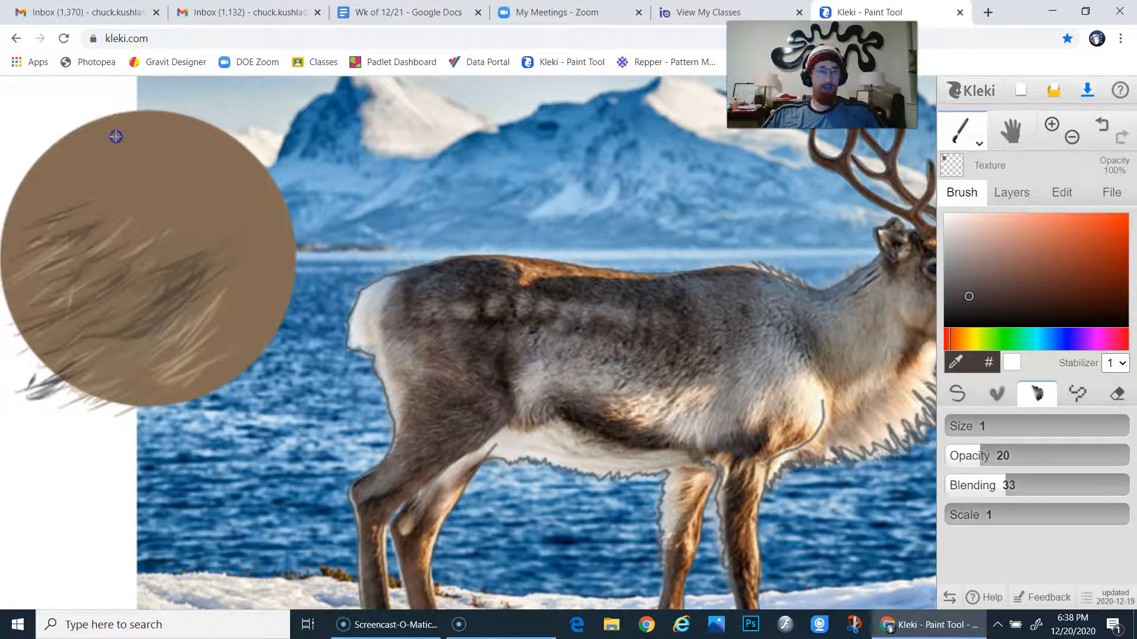
Draw curved dark strokes converging below the top of the swatch
{"action": "mouse_move", "coordinate": [113, 148]}
{"action": "left_mouse_down"}
{"action": "mouse_move", "coordinate": [158, 171]}
{"action": "mouse_move", "coordinate": [159, 212]}
{"action": "mouse_move", "coordinate": [159, 187]}
{"action": "mouse_move", "coordinate": [193, 247]}
{"action": "left_mouse_up"}
{"action": "left_click_drag", "start_coordinate": [95, 182], "coordinate": [175, 226]}
{"action": "left_click_drag", "start_coordinate": [122, 198], "coordinate": [182, 226]}
Pick a near-white color and draw light strokes between the curved dark lines at the swatch's top
{"action": "left_click_drag", "start_coordinate": [971, 278], "coordinate": [931, 221]}
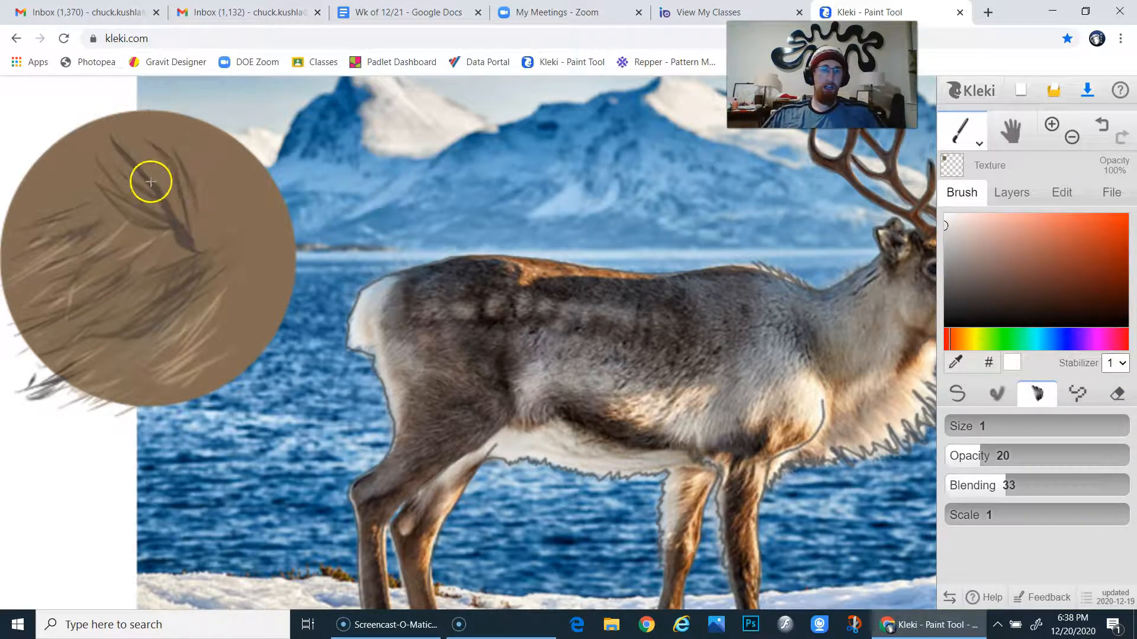
{"action": "mouse_move", "coordinate": [172, 164]}
{"action": "left_mouse_down"}
{"action": "mouse_move", "coordinate": [176, 210]}
{"action": "mouse_move", "coordinate": [158, 213]}
{"action": "left_mouse_up"}
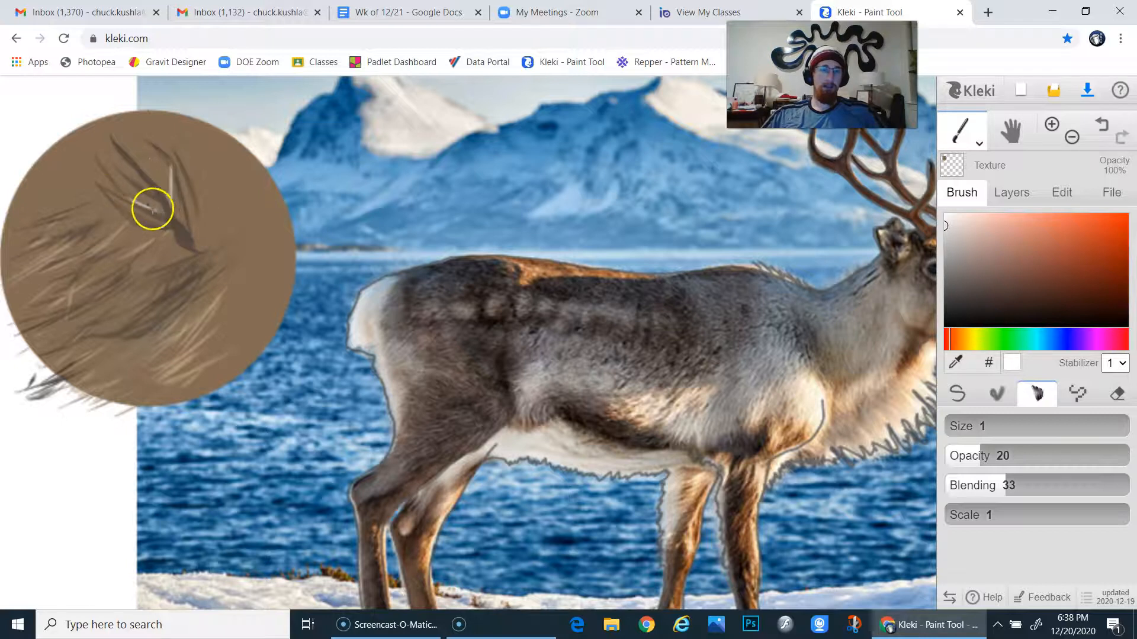
{"action": "left_click_drag", "start_coordinate": [113, 142], "coordinate": [143, 157]}
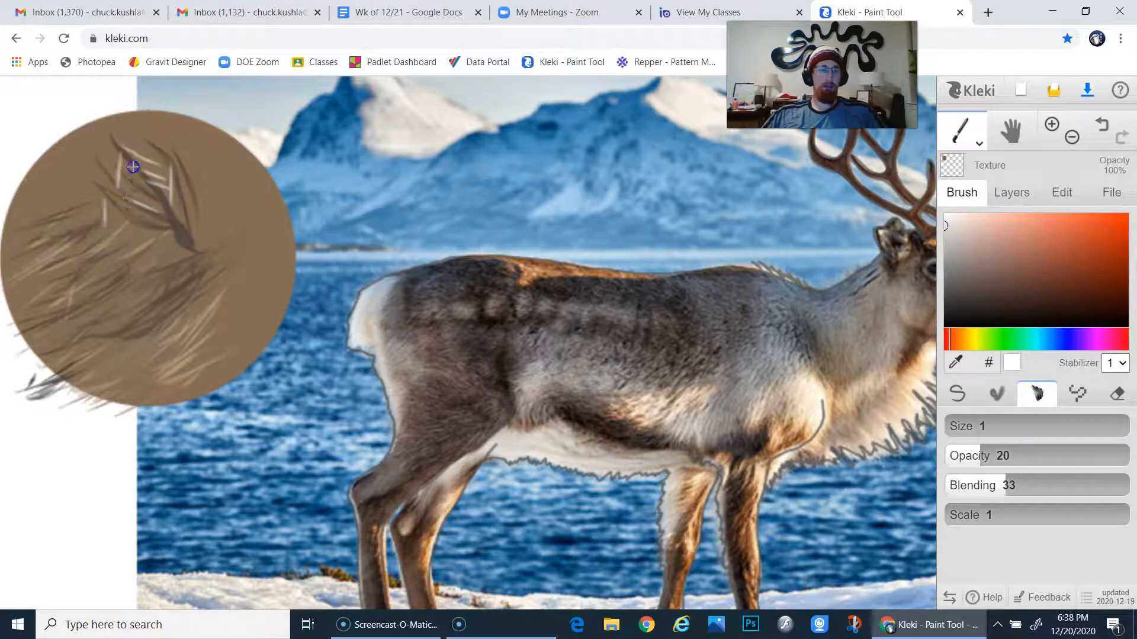
{"action": "left_click_drag", "start_coordinate": [133, 153], "coordinate": [148, 207]}
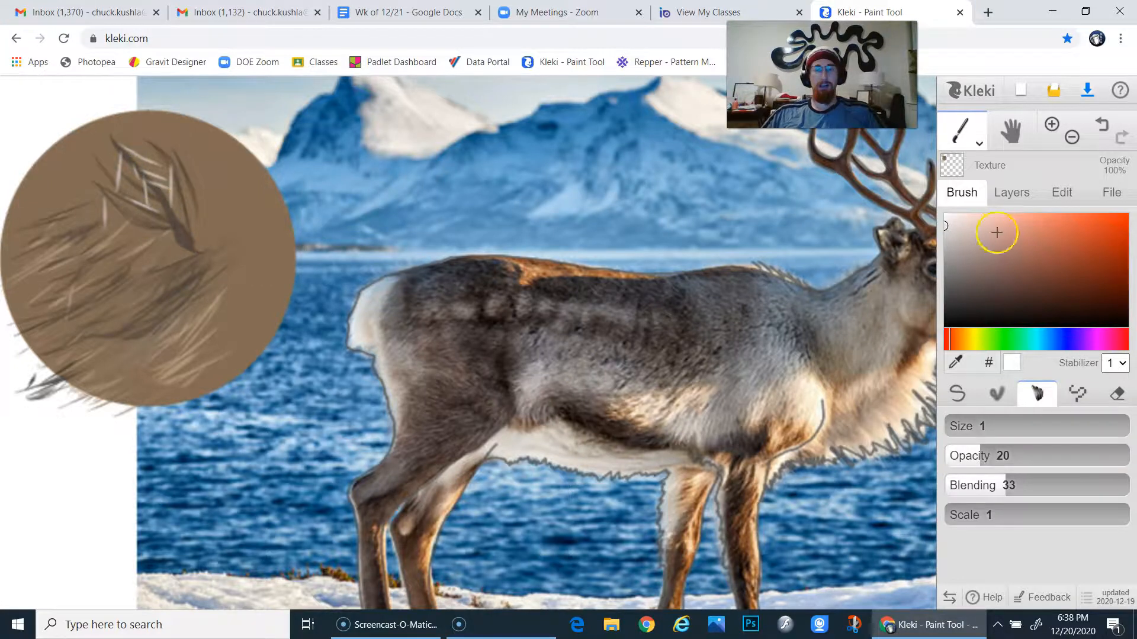
Sample a dark brown fur color and add a few dark strokes right of the swatch's center
{"action": "left_click", "coordinate": [254, 255], "text": "alt"}
{"action": "left_click_drag", "start_coordinate": [253, 256], "coordinate": [264, 226]}
{"action": "left_click_drag", "start_coordinate": [569, 379], "coordinate": [548, 363]}
{"action": "scroll", "coordinate": [548, 363], "scroll_direction": "up", "scroll_amount": 2}
{"action": "left_click_drag", "start_coordinate": [365, 335], "coordinate": [319, 348]}
{"action": "scroll", "coordinate": [319, 349], "scroll_direction": "down", "scroll_amount": 1}
{"action": "left_click_drag", "start_coordinate": [62, 264], "coordinate": [352, 384]}
{"action": "scroll", "coordinate": [168, 303], "scroll_direction": "down", "scroll_amount": 1}
{"action": "mouse_move", "coordinate": [206, 316]}
{"action": "left_mouse_down"}
{"action": "mouse_move", "coordinate": [273, 318]}
{"action": "mouse_move", "coordinate": [198, 368]}
{"action": "left_mouse_up"}
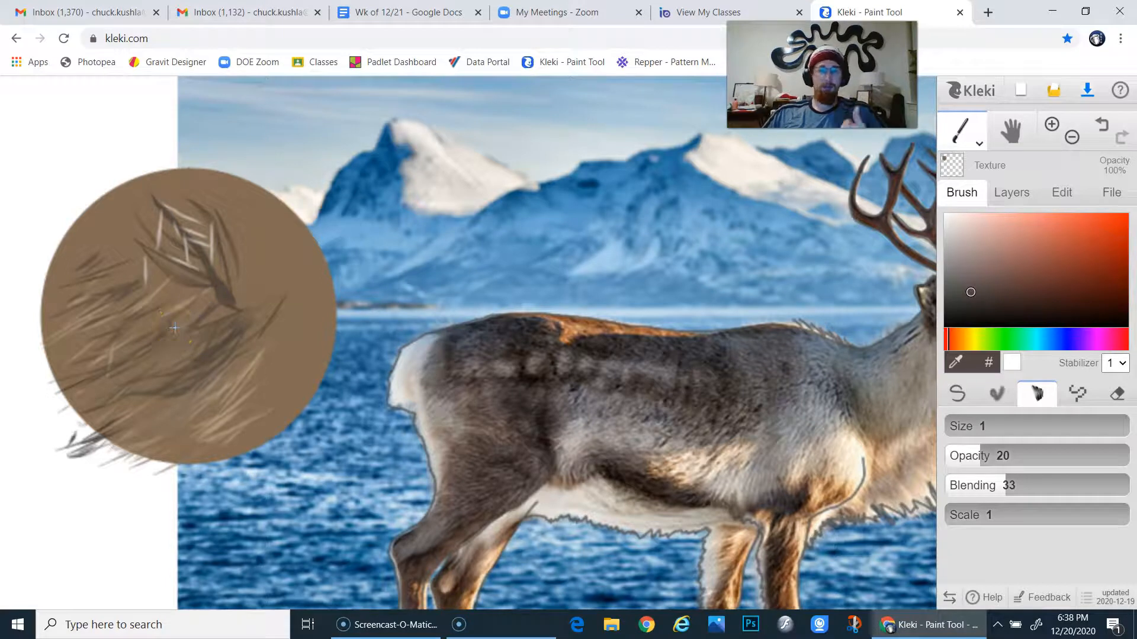
Shade the swatch's lower-right edge with dark fur color using the Blend brush at size 63, opacity 22 and blending 75
{"action": "left_click", "coordinate": [999, 385]}
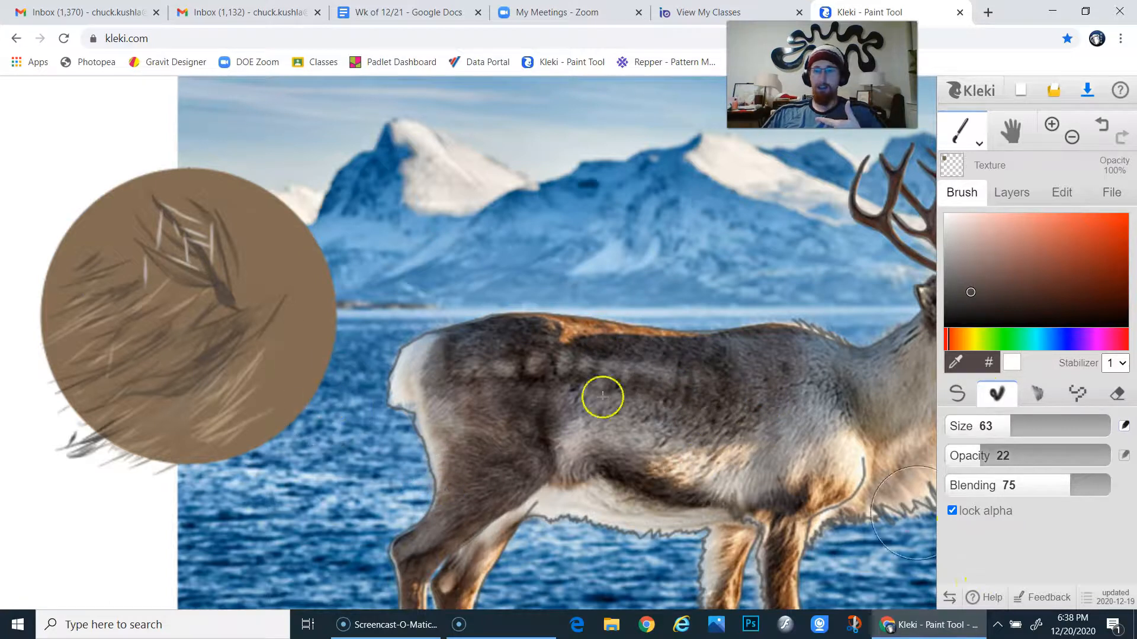
{"action": "mouse_move", "coordinate": [218, 428]}
{"action": "left_mouse_down"}
{"action": "mouse_move", "coordinate": [319, 317]}
{"action": "mouse_move", "coordinate": [274, 402]}
{"action": "mouse_move", "coordinate": [299, 312]}
{"action": "left_mouse_up"}
{"action": "mouse_move", "coordinate": [264, 406]}
{"action": "left_mouse_down"}
{"action": "mouse_move", "coordinate": [334, 318]}
{"action": "mouse_move", "coordinate": [275, 401]}
{"action": "mouse_move", "coordinate": [277, 424]}
{"action": "mouse_move", "coordinate": [269, 401]}
{"action": "mouse_move", "coordinate": [389, 213]}
{"action": "mouse_move", "coordinate": [216, 442]}
{"action": "mouse_move", "coordinate": [442, 193]}
{"action": "left_mouse_up"}
{"action": "right_click", "coordinate": [517, 338]}
{"action": "mouse_move", "coordinate": [333, 266]}
{"action": "left_mouse_down"}
{"action": "mouse_move", "coordinate": [273, 368]}
{"action": "mouse_move", "coordinate": [269, 414]}
{"action": "mouse_move", "coordinate": [429, 260]}
{"action": "left_mouse_up"}
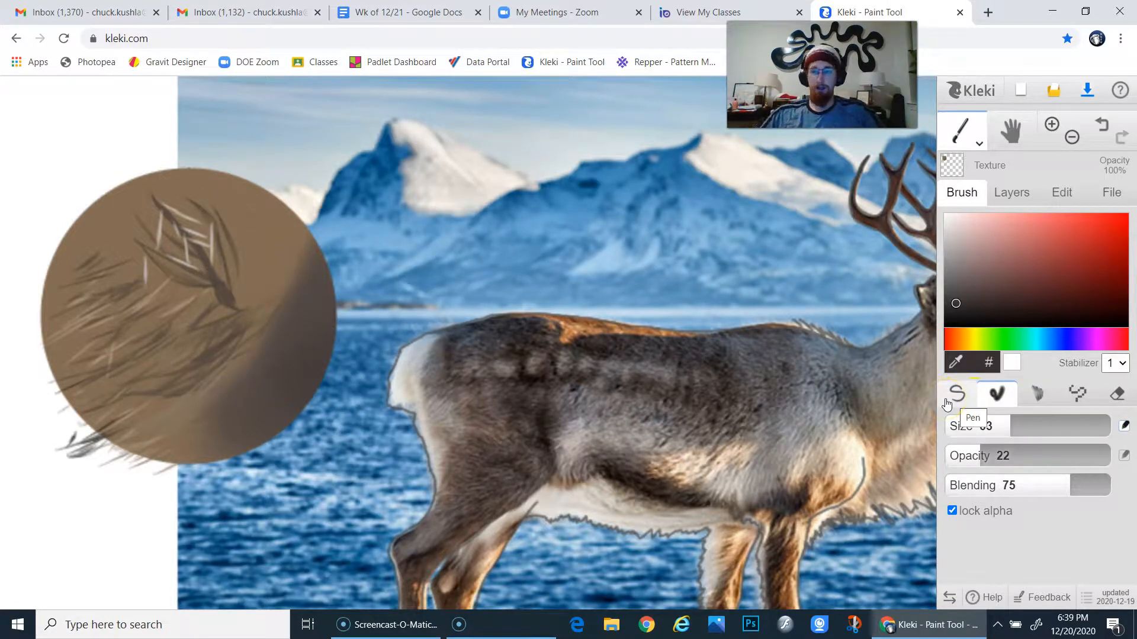
Switch to the Pen with the textured tip at size 171, try one dab on the swatch, and undo it
{"action": "left_click", "coordinate": [986, 413]}
{"action": "left_click", "coordinate": [1036, 394]}
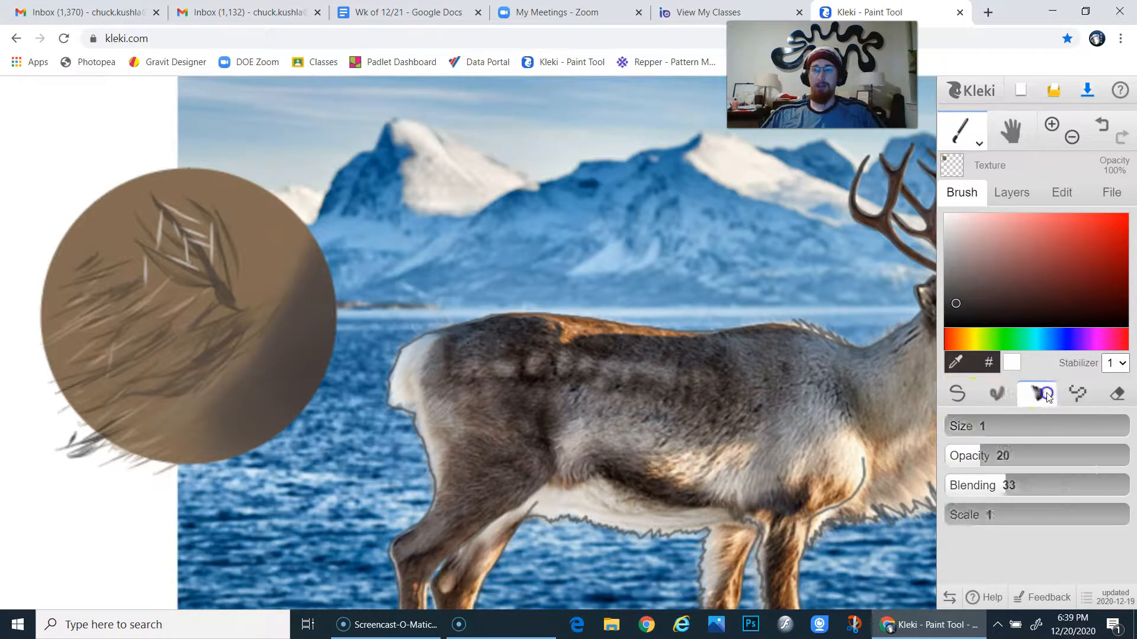
{"action": "left_click", "coordinate": [964, 394]}
{"action": "left_click", "coordinate": [1024, 525]}
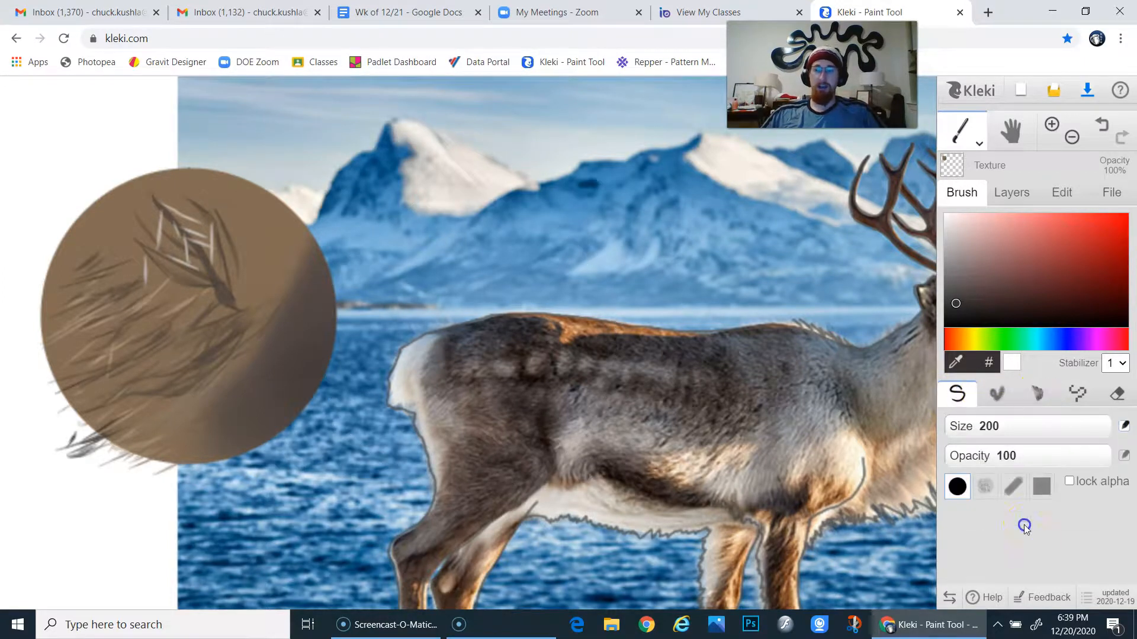
{"action": "left_click", "coordinate": [980, 488]}
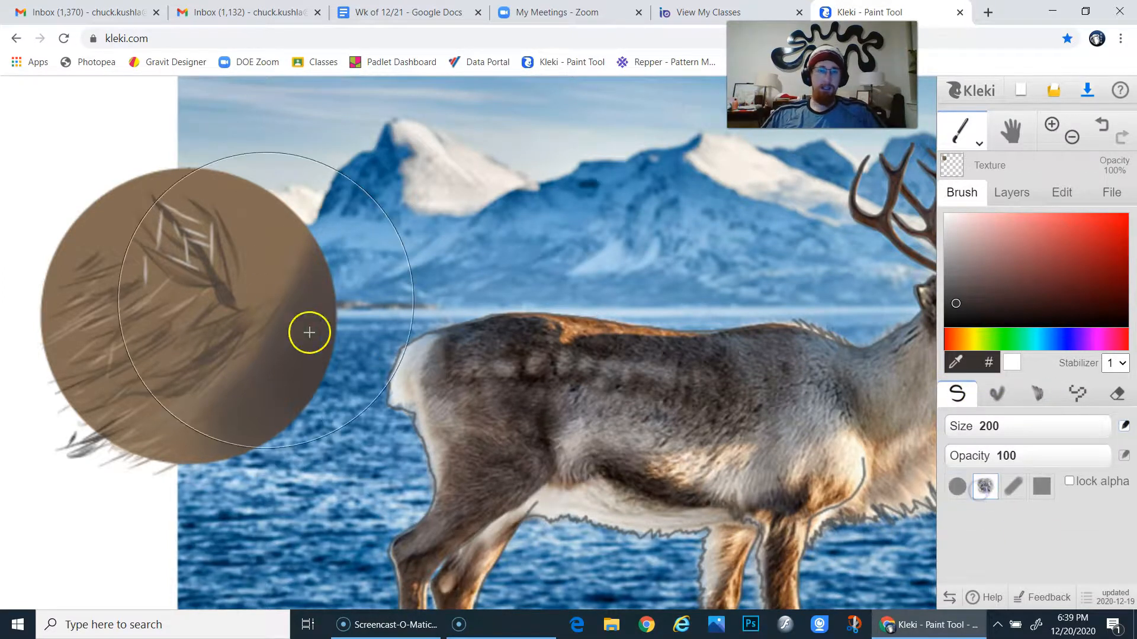
{"action": "key", "text": "bracketleft"}
{"action": "left_click", "coordinate": [207, 268]}
{"action": "key", "text": "ctrl+z"}
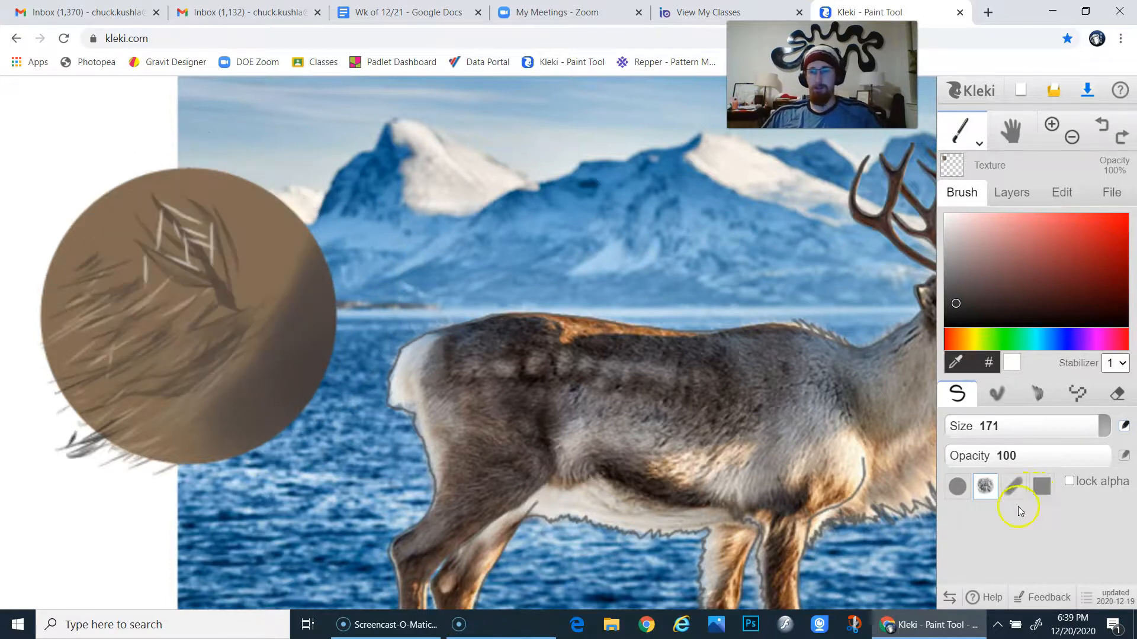
Pick a light gray, enable lock alpha, and reduce the brush size to 150
{"action": "left_click_drag", "start_coordinate": [972, 284], "coordinate": [927, 250]}
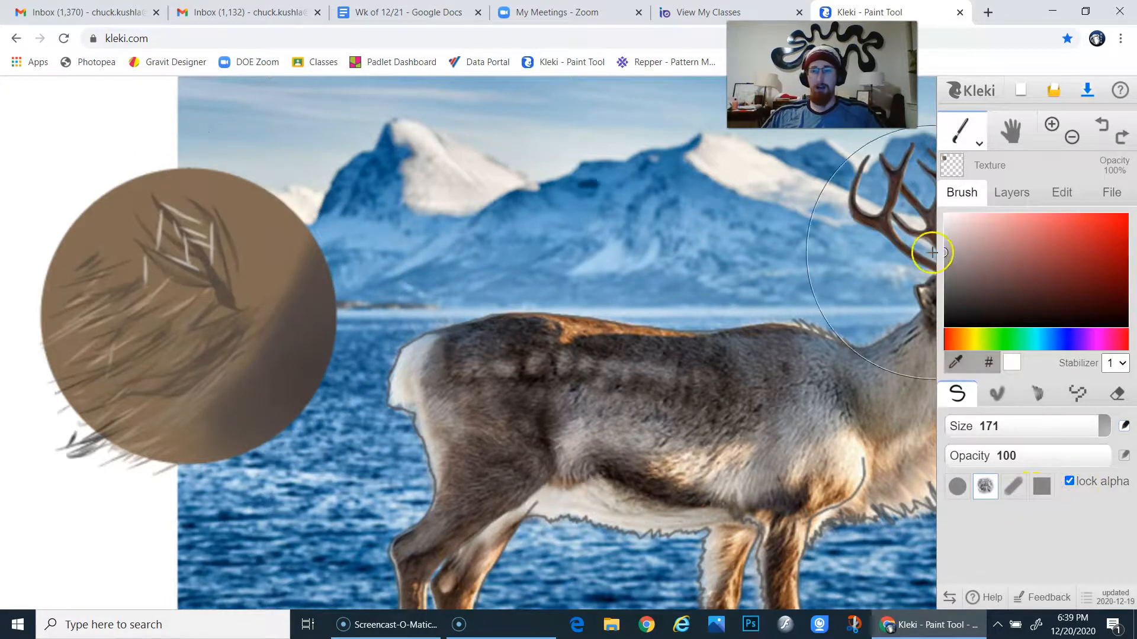
{"action": "key", "text": "bracketleft"}
{"action": "key", "text": "bracketleft"}
{"action": "key", "text": "bracketleft"}
{"action": "key", "text": "bracketleft"}
Try light gray textured strokes over the upper part of the swatch and undo them
{"action": "mouse_move", "coordinate": [254, 227]}
{"action": "left_mouse_down"}
{"action": "mouse_move", "coordinate": [159, 239]}
{"action": "mouse_move", "coordinate": [222, 227]}
{"action": "mouse_move", "coordinate": [268, 249]}
{"action": "mouse_move", "coordinate": [211, 210]}
{"action": "left_mouse_up"}
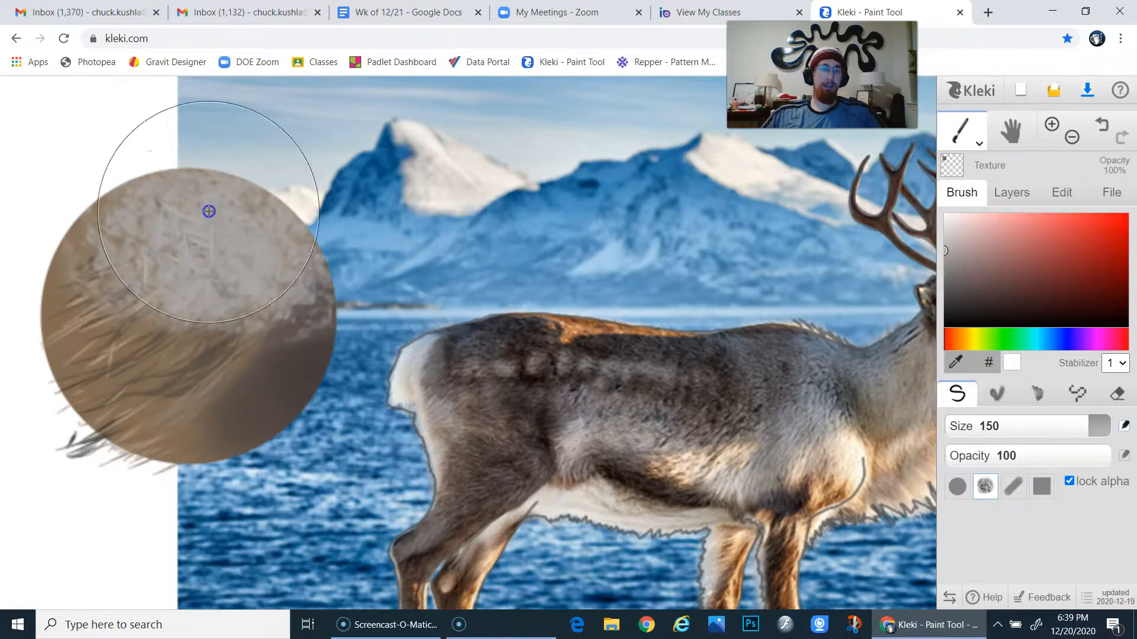
{"action": "key", "text": "ctrl+z"}
{"action": "key", "text": "ctrl+z"}
{"action": "key", "text": "ctrl+z"}
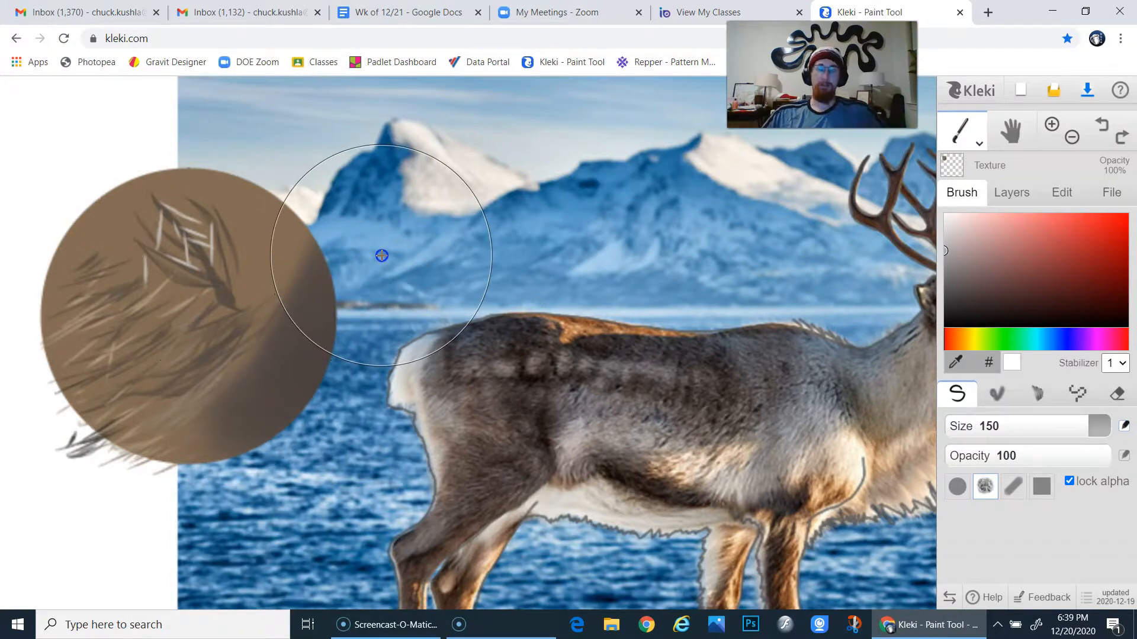
{"action": "left_click_drag", "start_coordinate": [317, 553], "coordinate": [172, 387]}
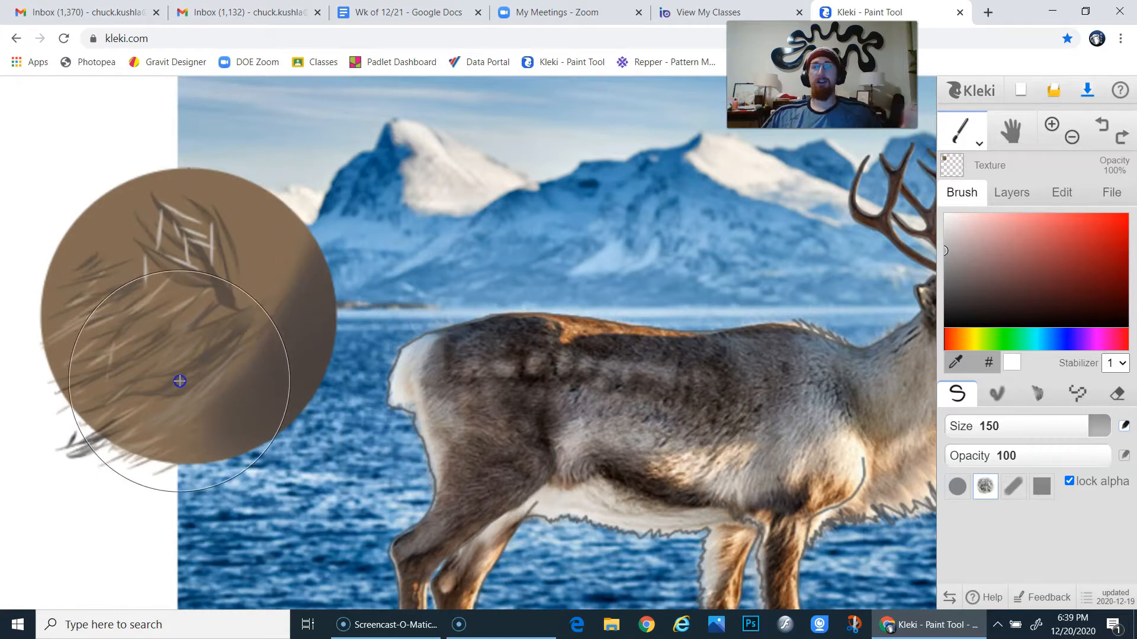